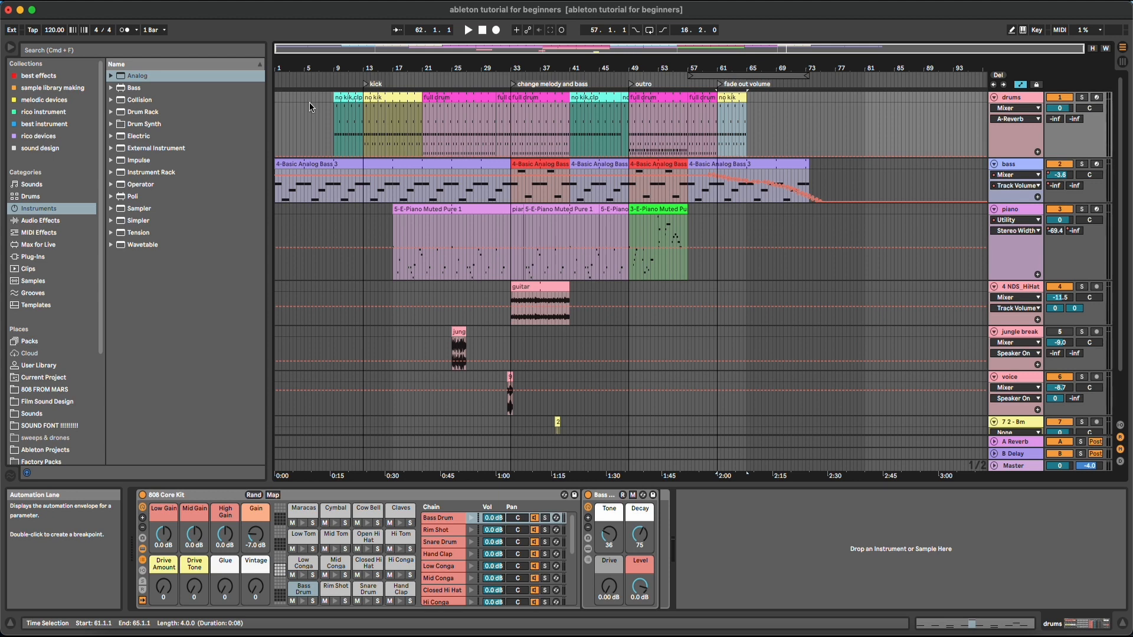
click(449, 100)
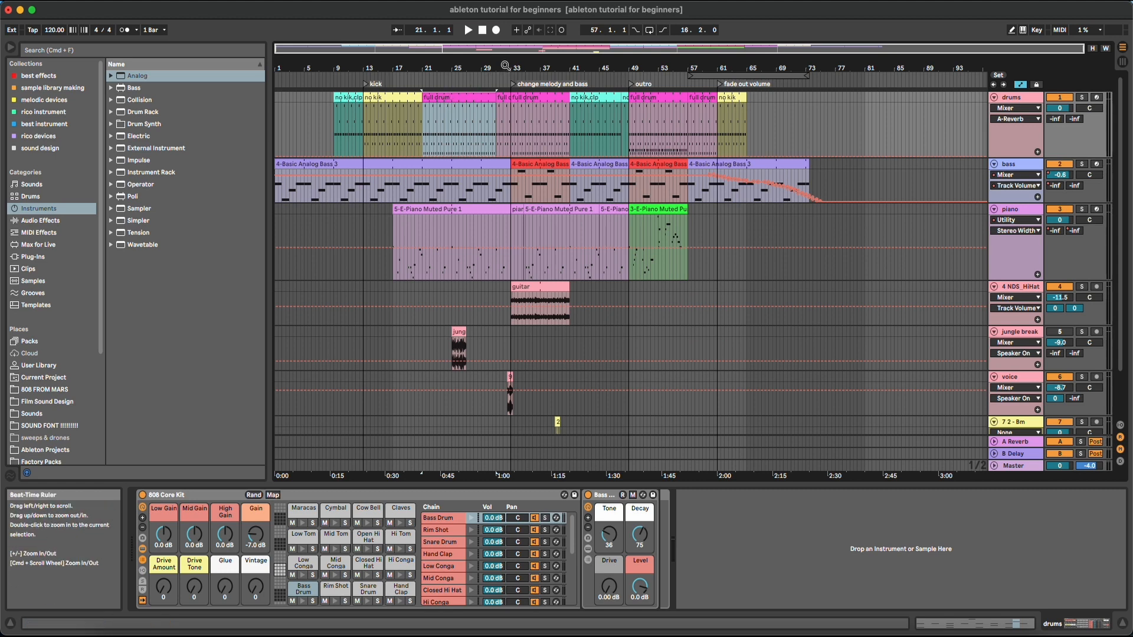
click(506, 65)
drag(505, 66, 507, 106)
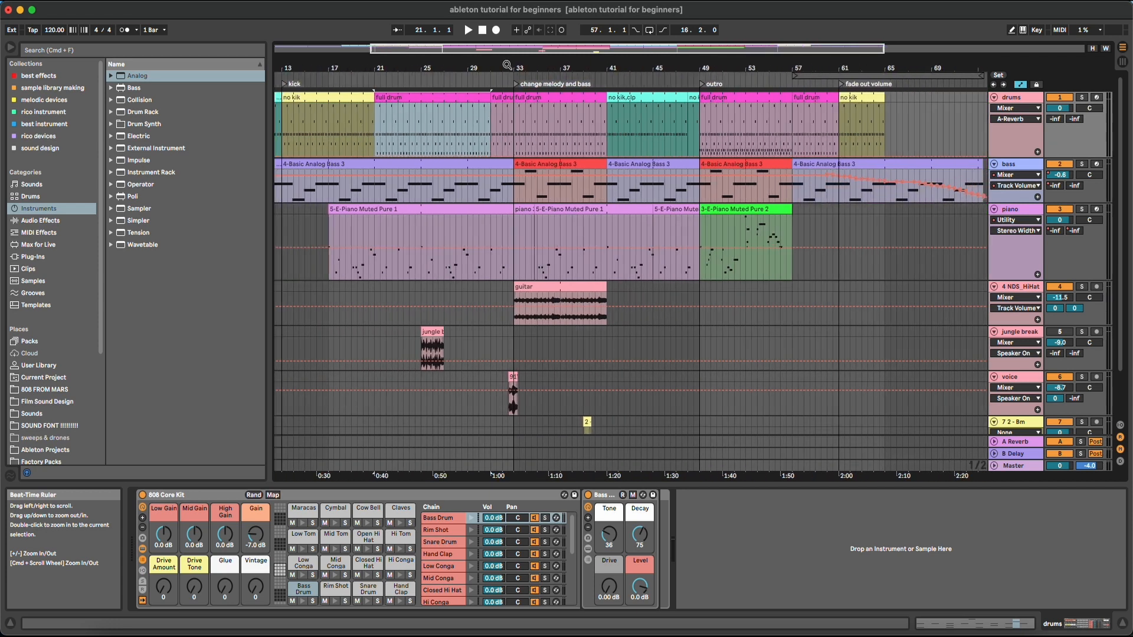
click(631, 97)
mouse_move(631, 97)
mouse_down()
mouse_move(956, 94)
mouse_move(631, 105)
mouse_up()
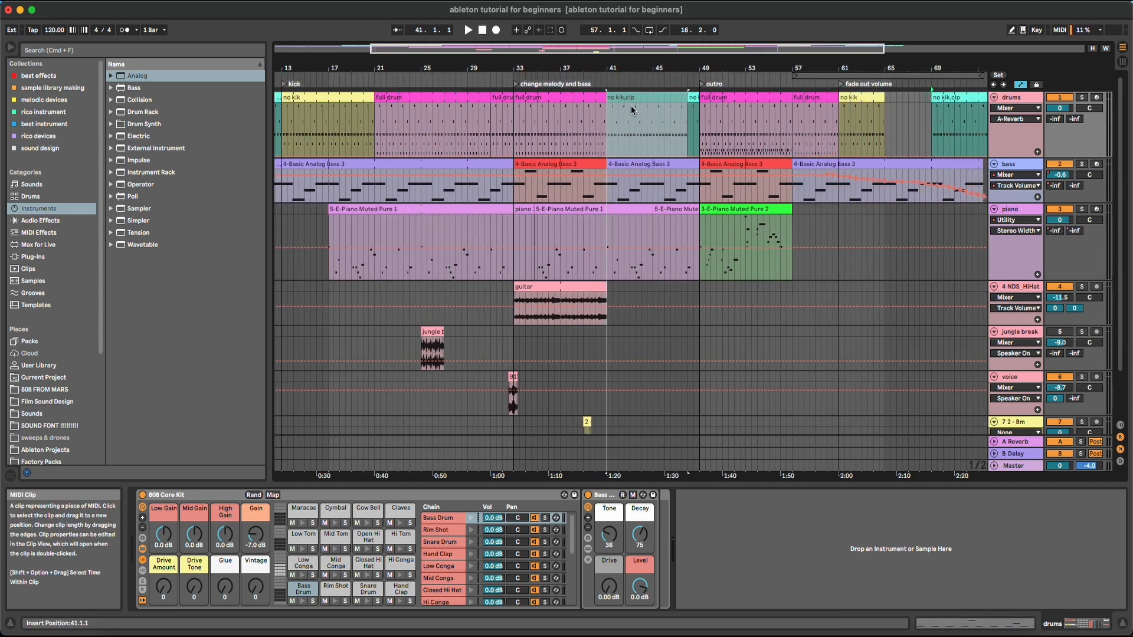
click(563, 164)
drag(563, 163, 280, 172)
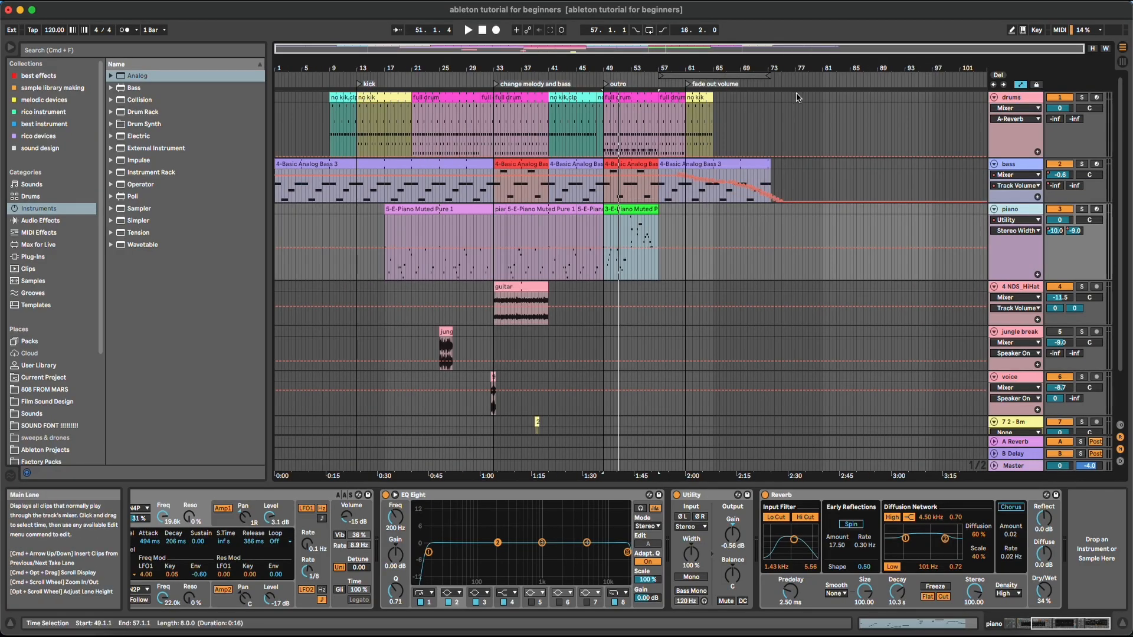
- Try to move the whole arrangement from bar 1 to bar 77 on all tracks so it starts at bar 9
drag(796, 93, 170, 525)
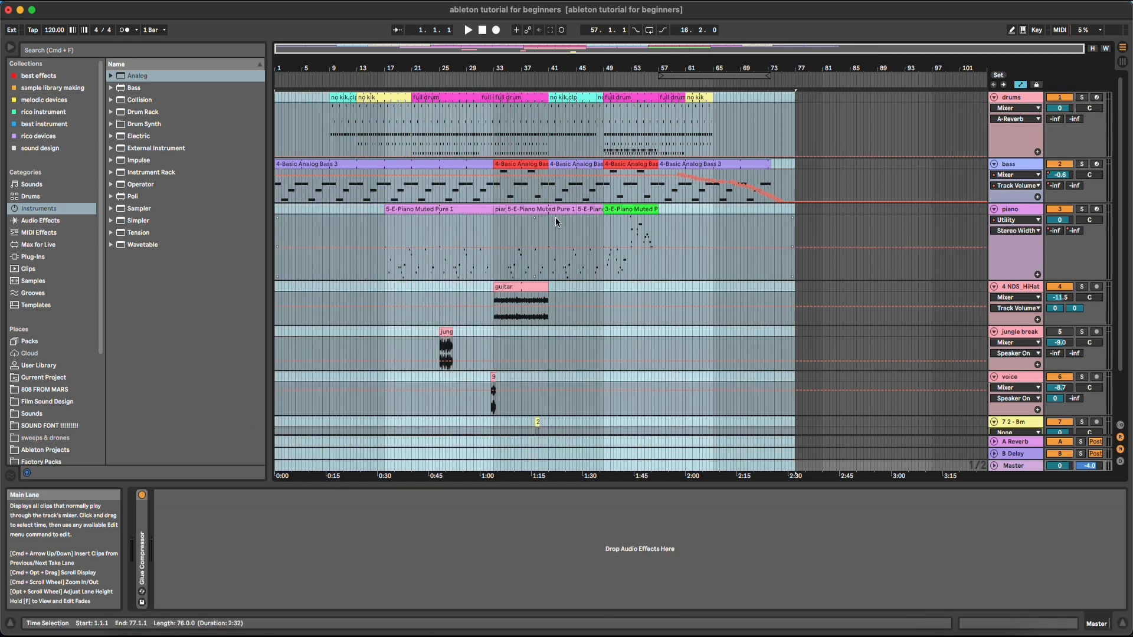
click(795, 94)
drag(796, 94, 167, 501)
drag(354, 98, 406, 102)
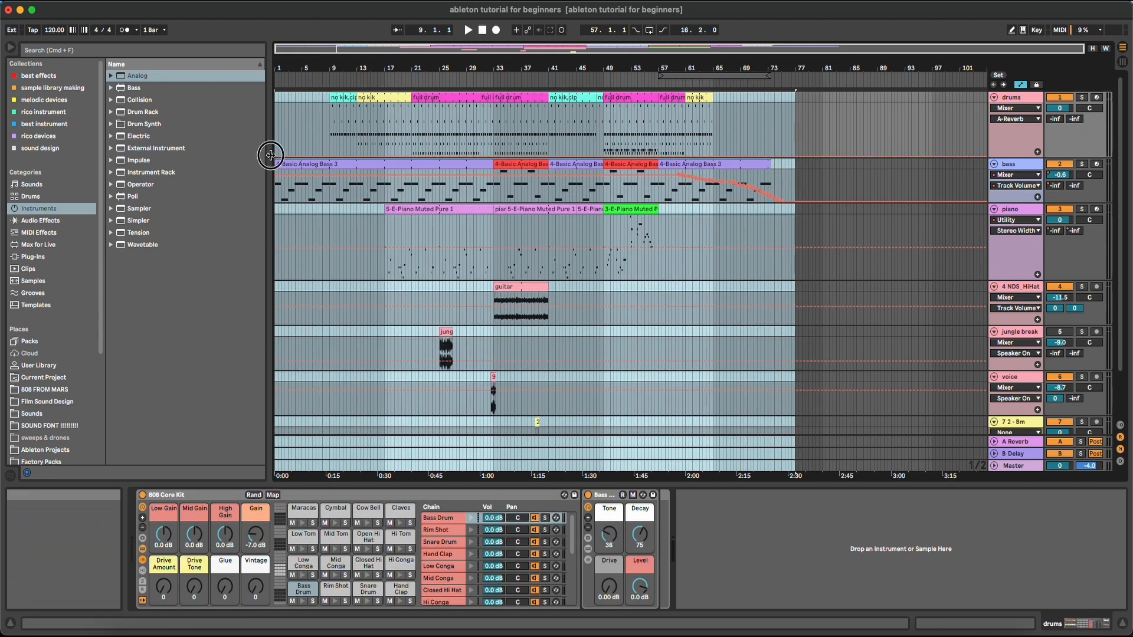
key(super+z)
- Trim the beginning of the first bass clip so that it starts at bar 5
click(285, 160)
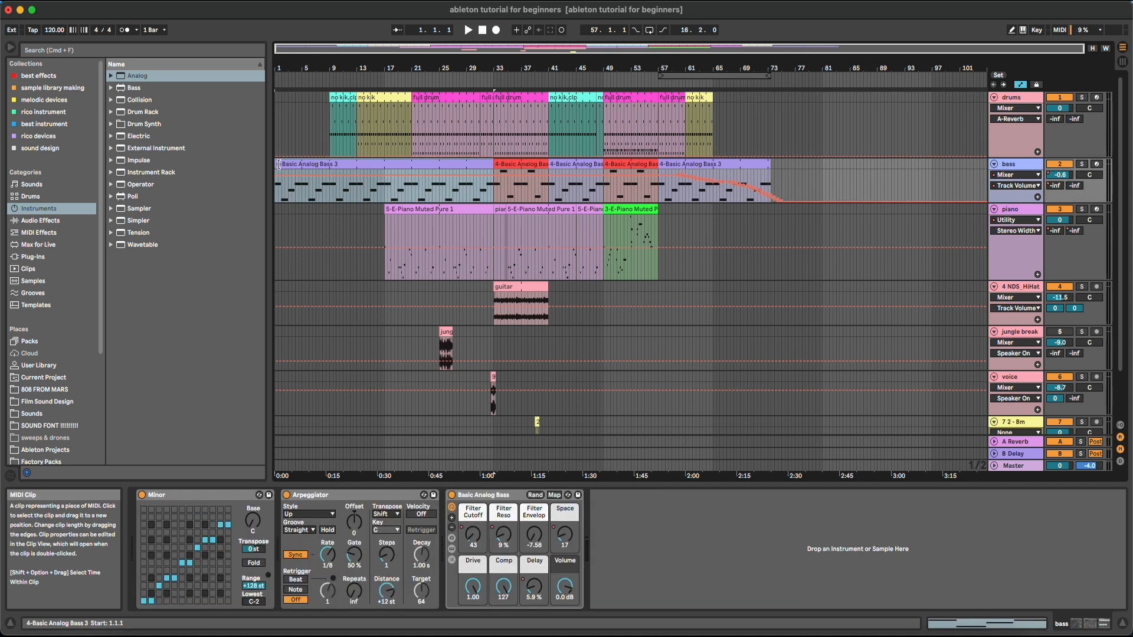
drag(276, 66, 292, 109)
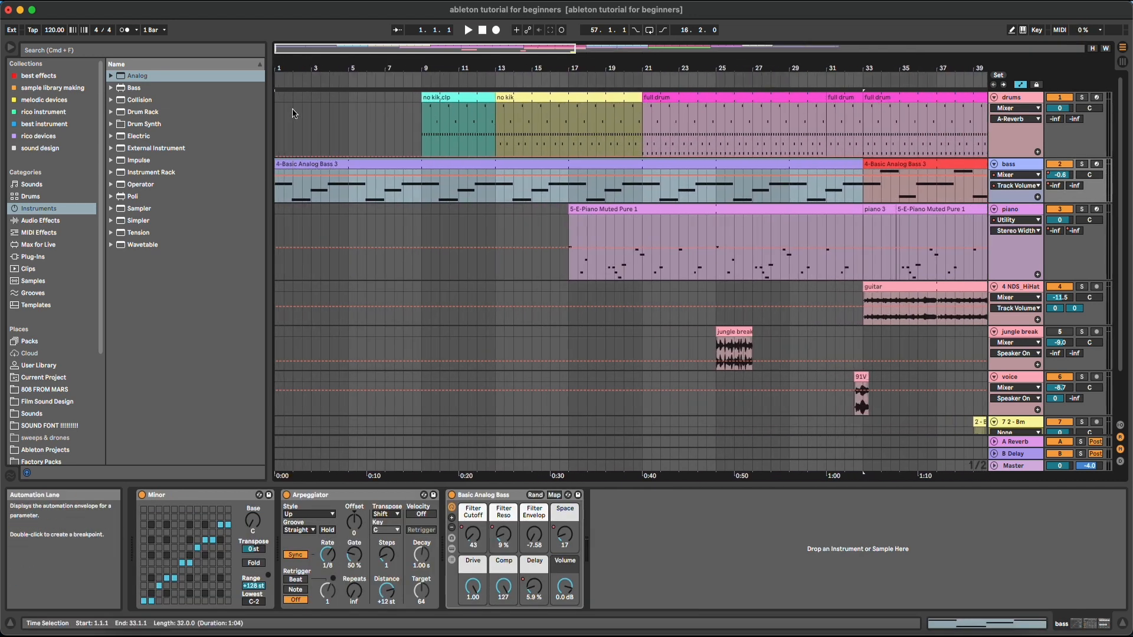
drag(276, 163, 348, 161)
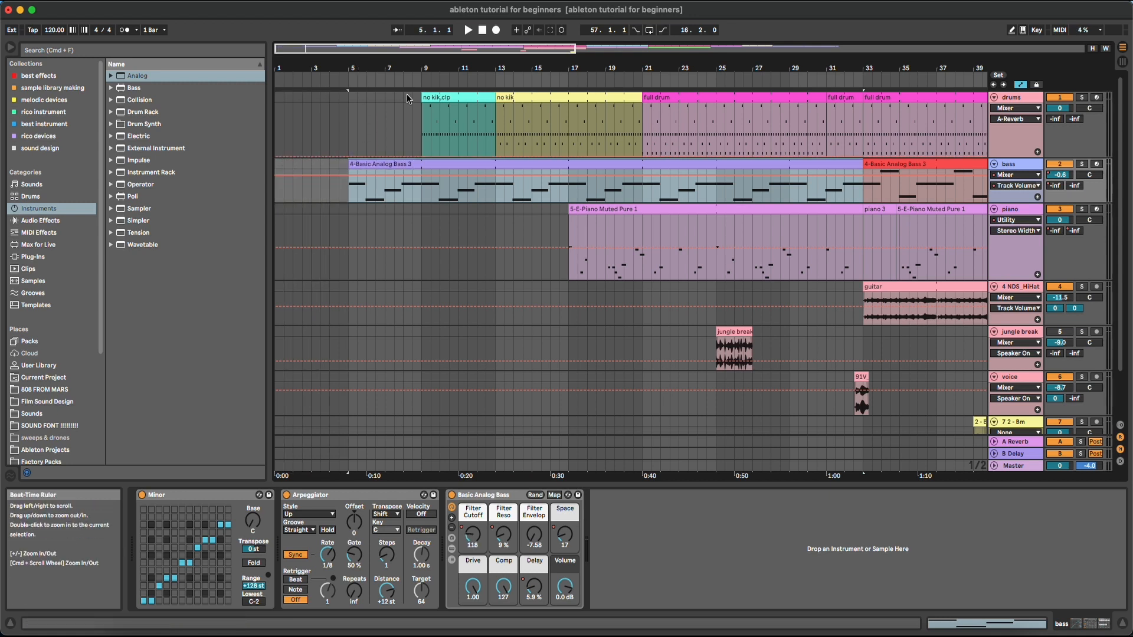
drag(377, 64, 360, 29)
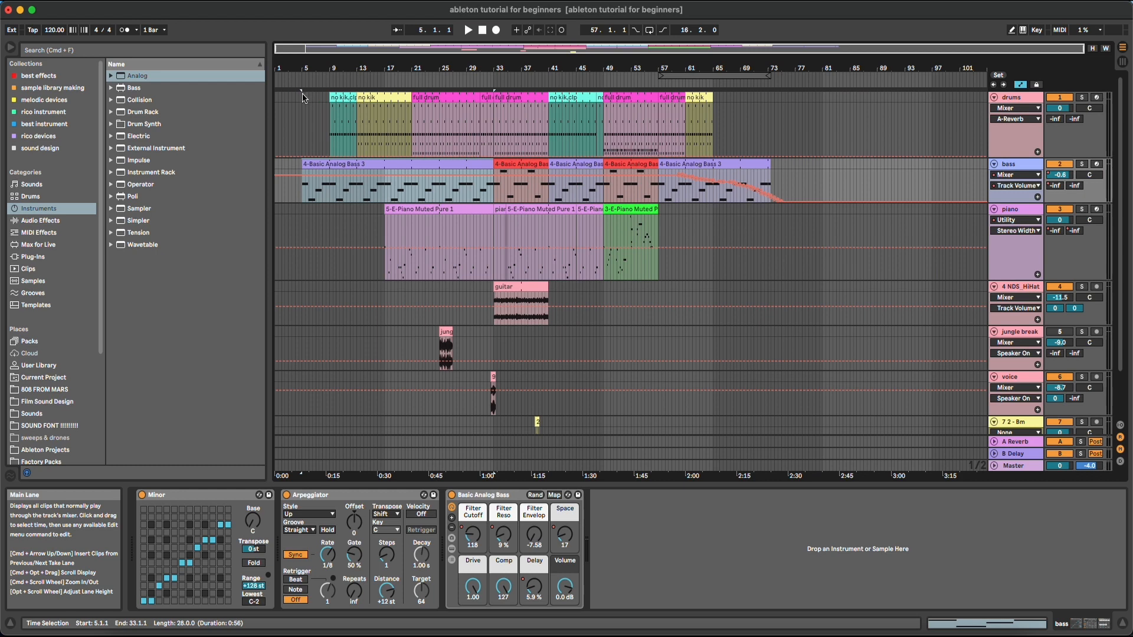
drag(303, 96, 1062, 467)
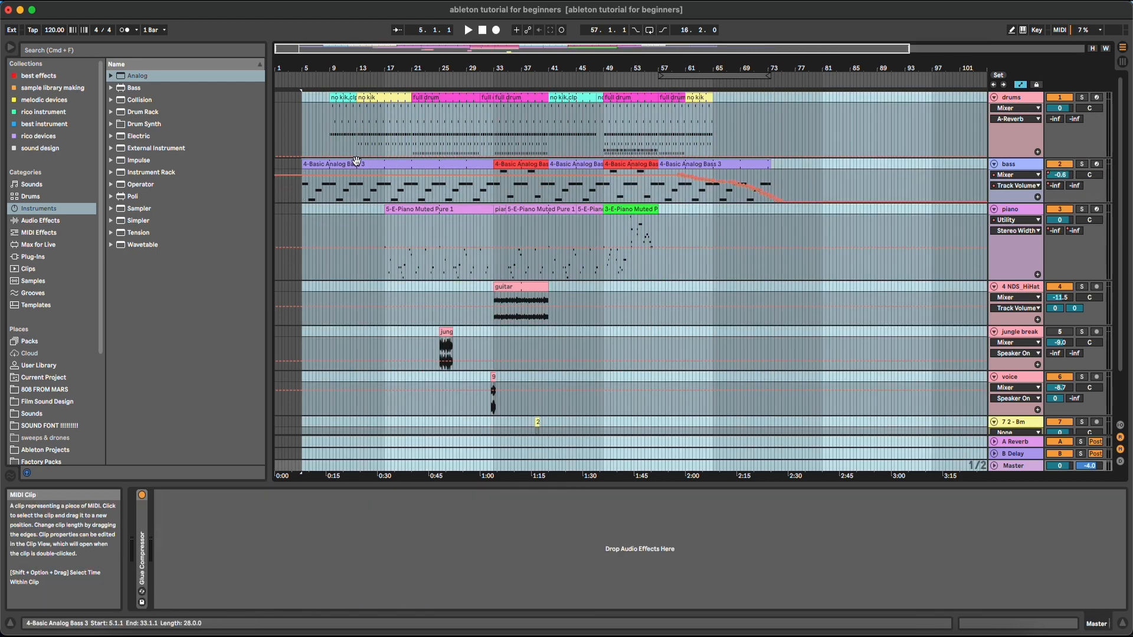
drag(356, 163, 327, 169)
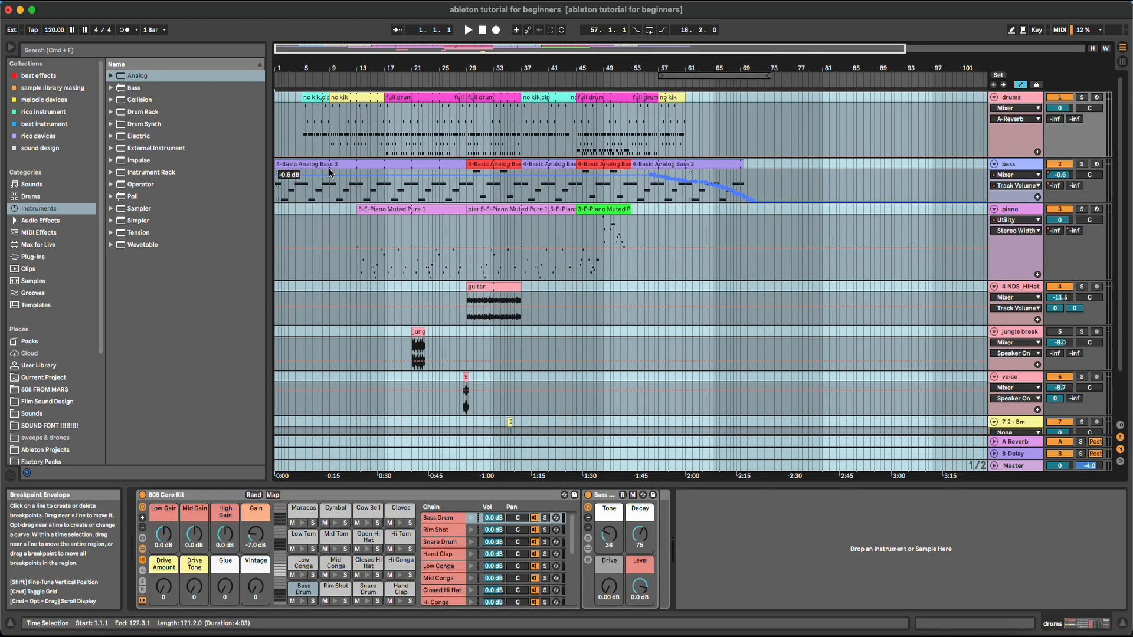
key(super+z)
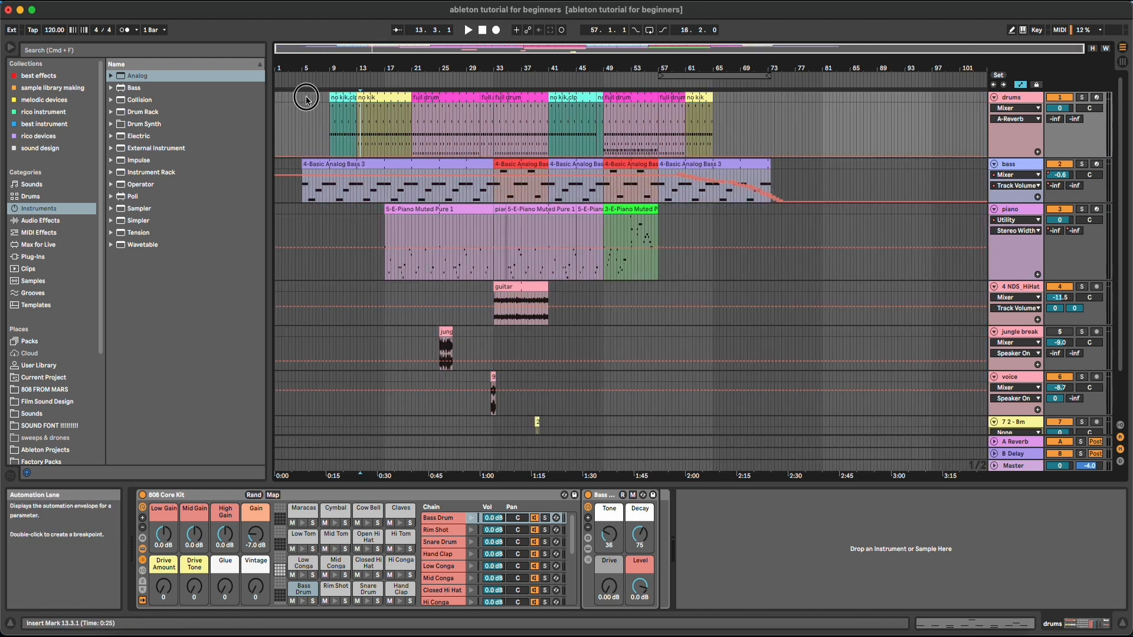
- Select everything from bar 5 to past the end of the song on all tracks and move it to start at bar 1
drag(302, 96, 921, 583)
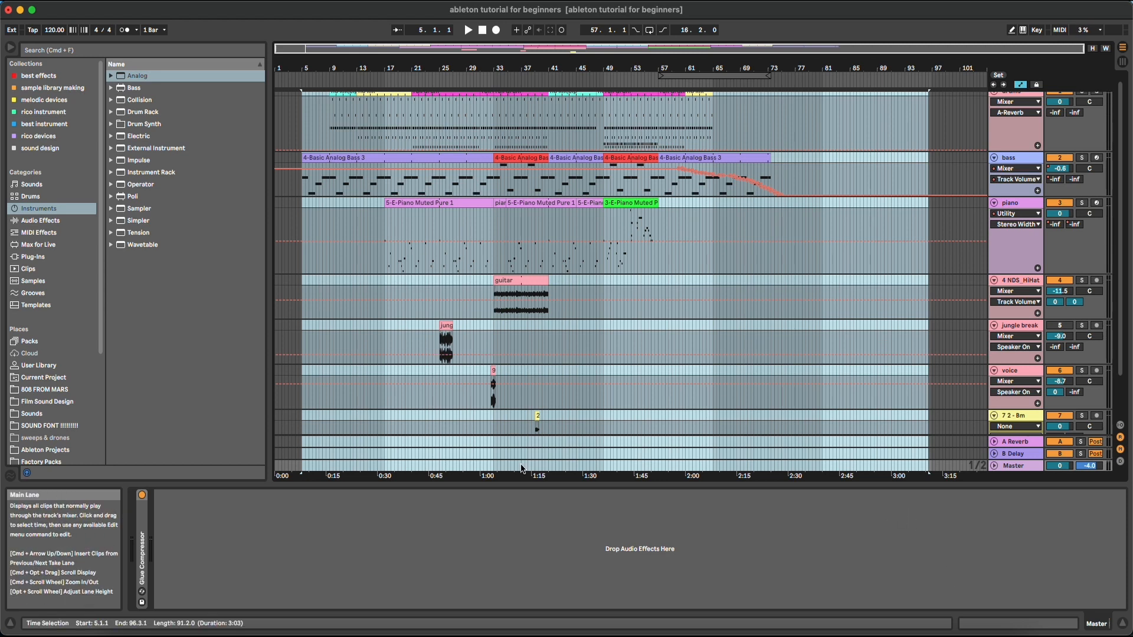
scroll(501, 455, up, 1)
click(444, 97)
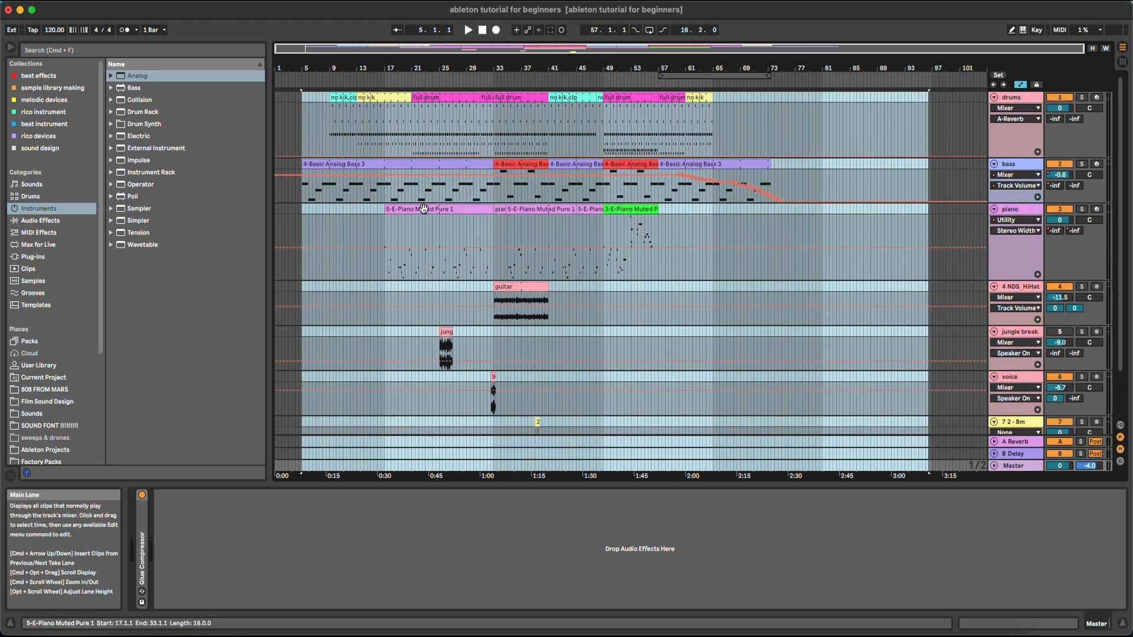
drag(444, 97, 420, 98)
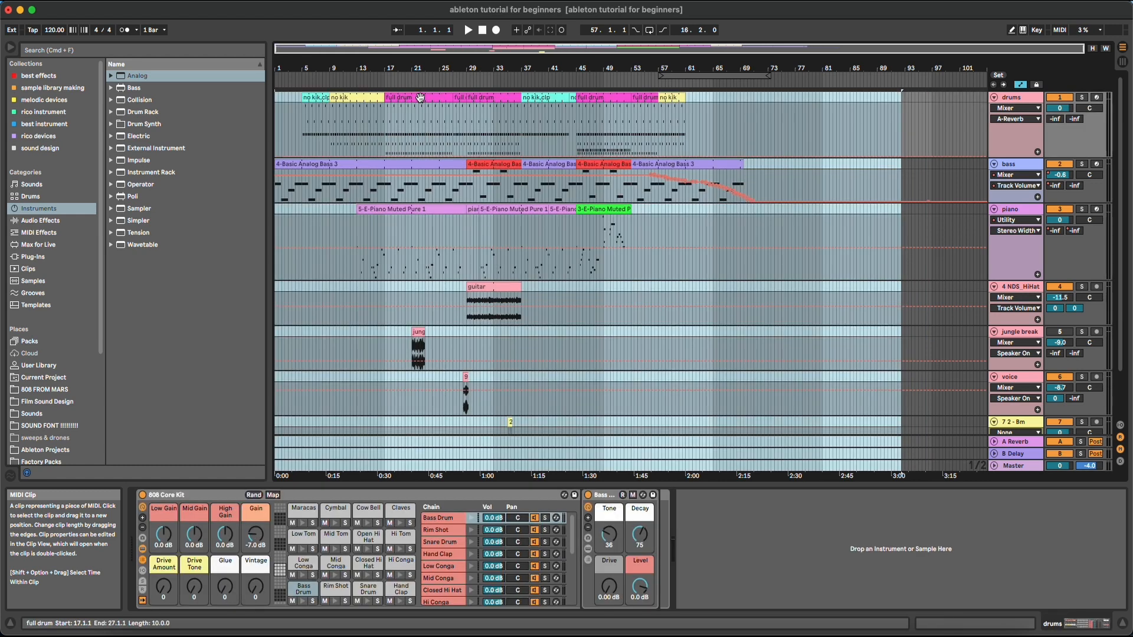
click(551, 165)
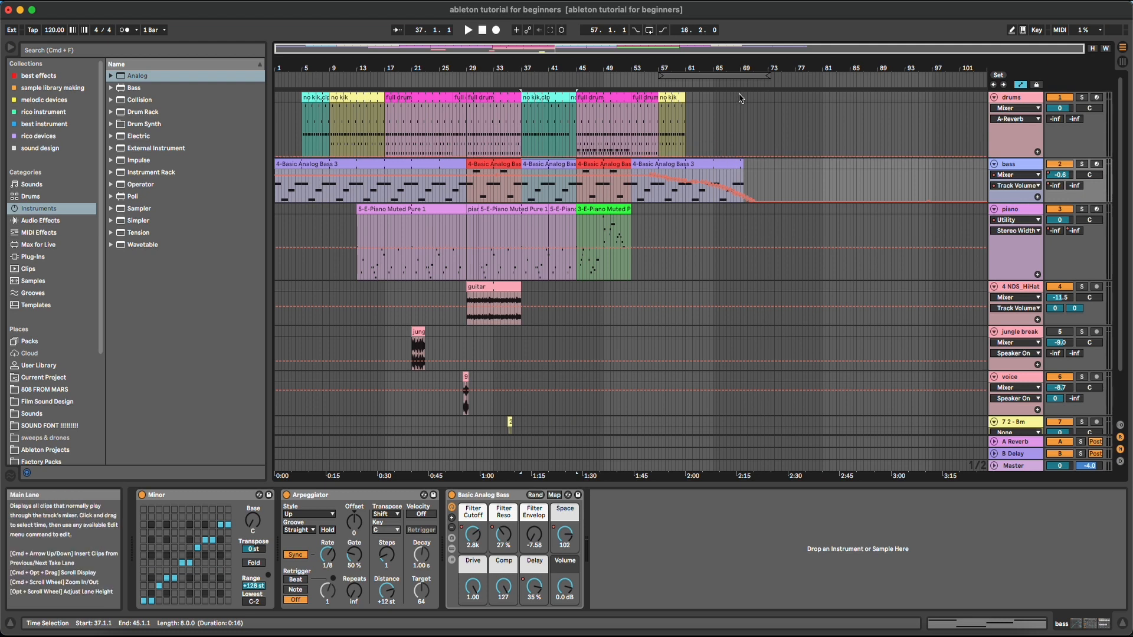
click(736, 111)
drag(736, 112, 724, 320)
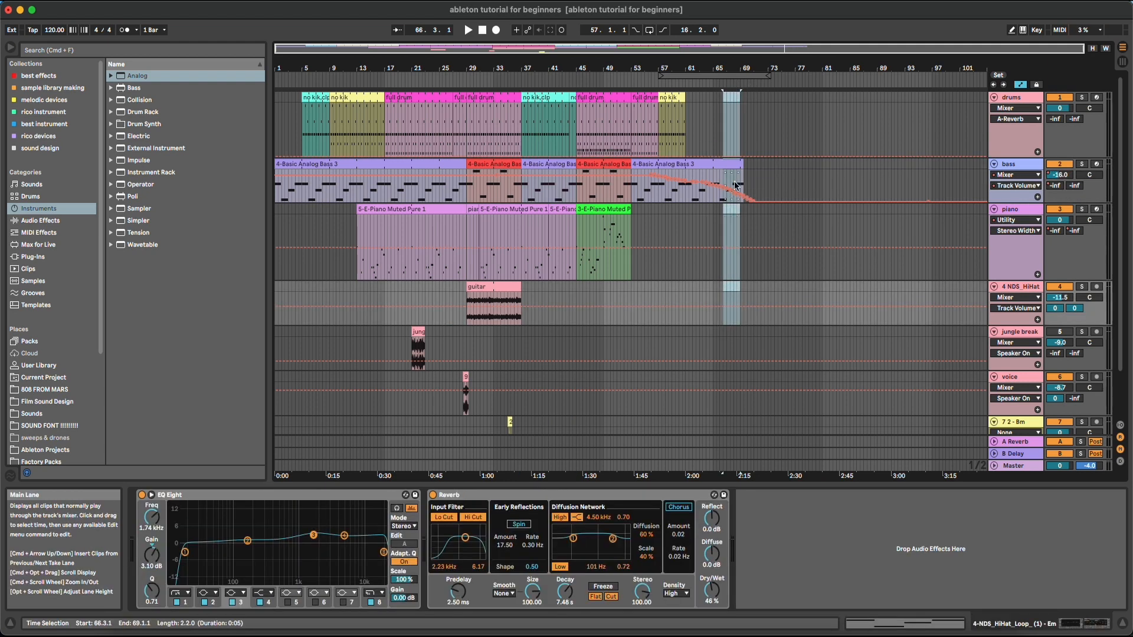
- Copy the whole arrangement from bar 1 to about bar 73 on all tracks and paste it at bar 73
drag(771, 93, 92, 537)
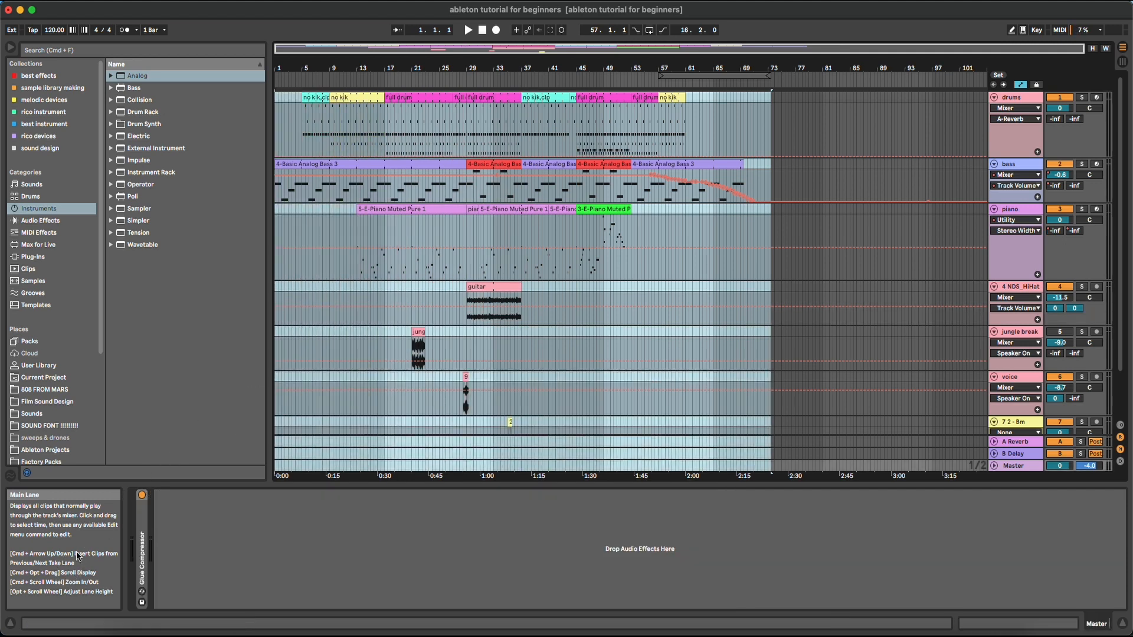
right_click(309, 165)
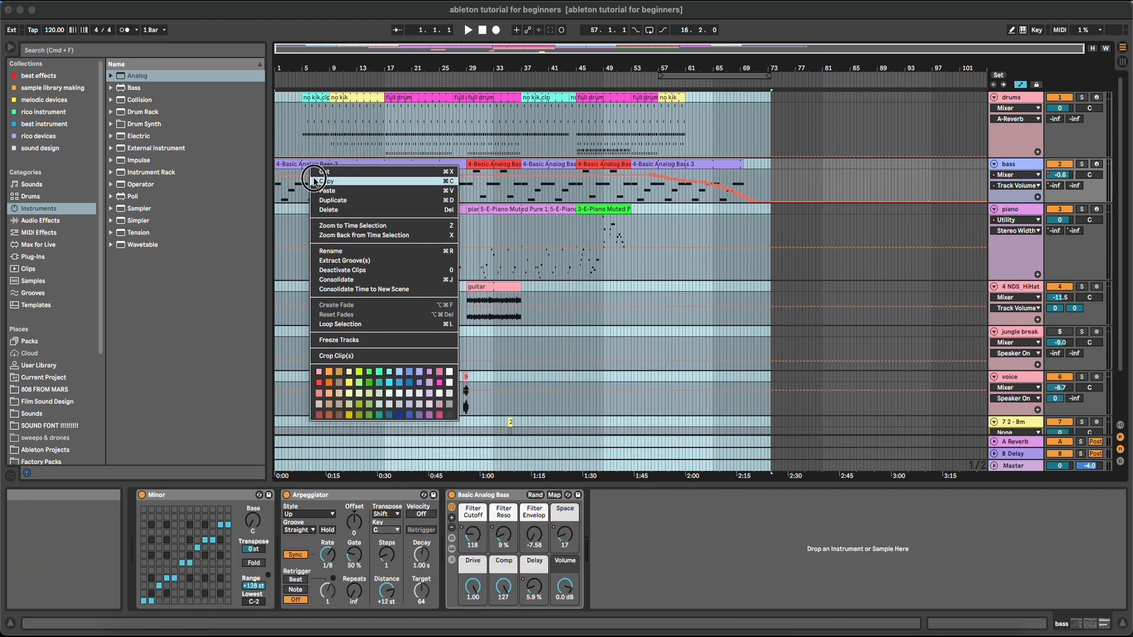
click(314, 181)
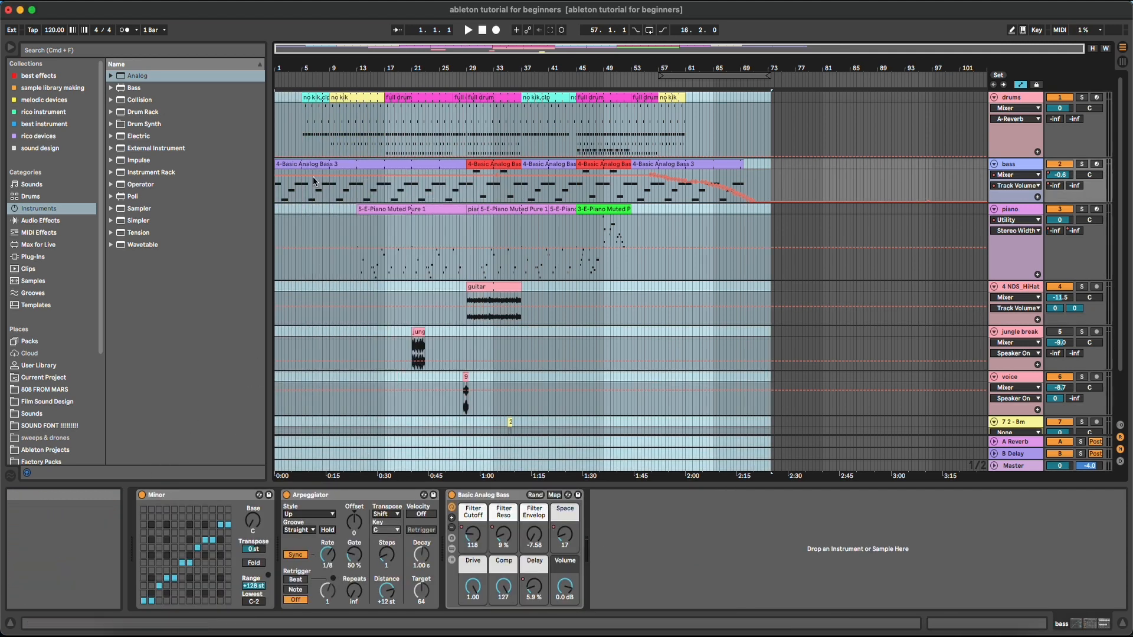
click(795, 102)
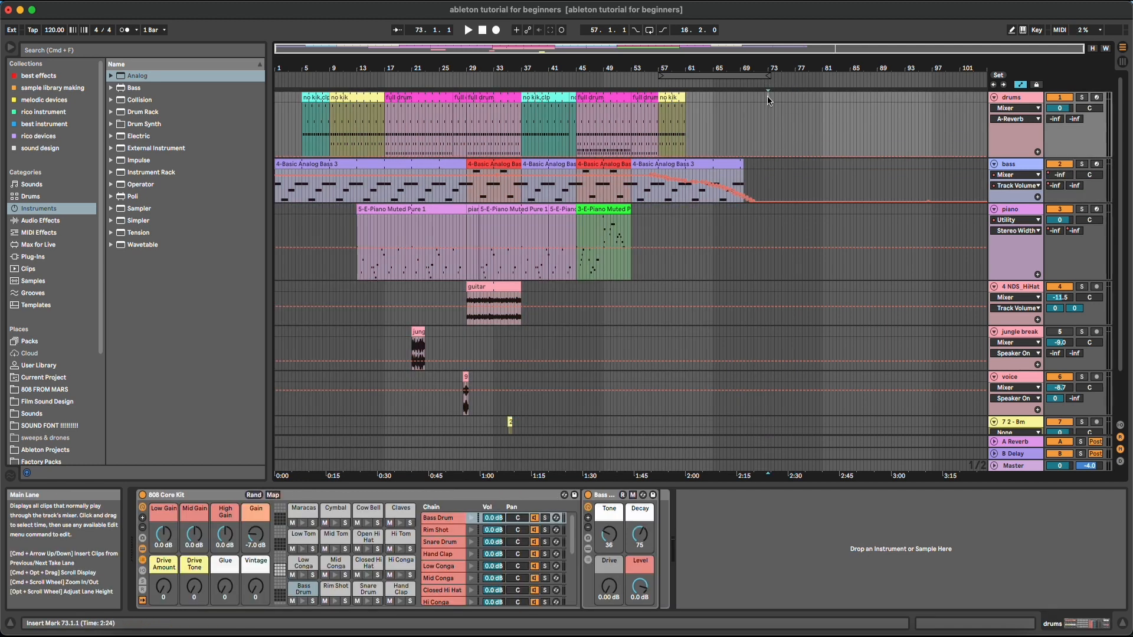
right_click(767, 97)
click(773, 102)
drag(502, 69, 503, 53)
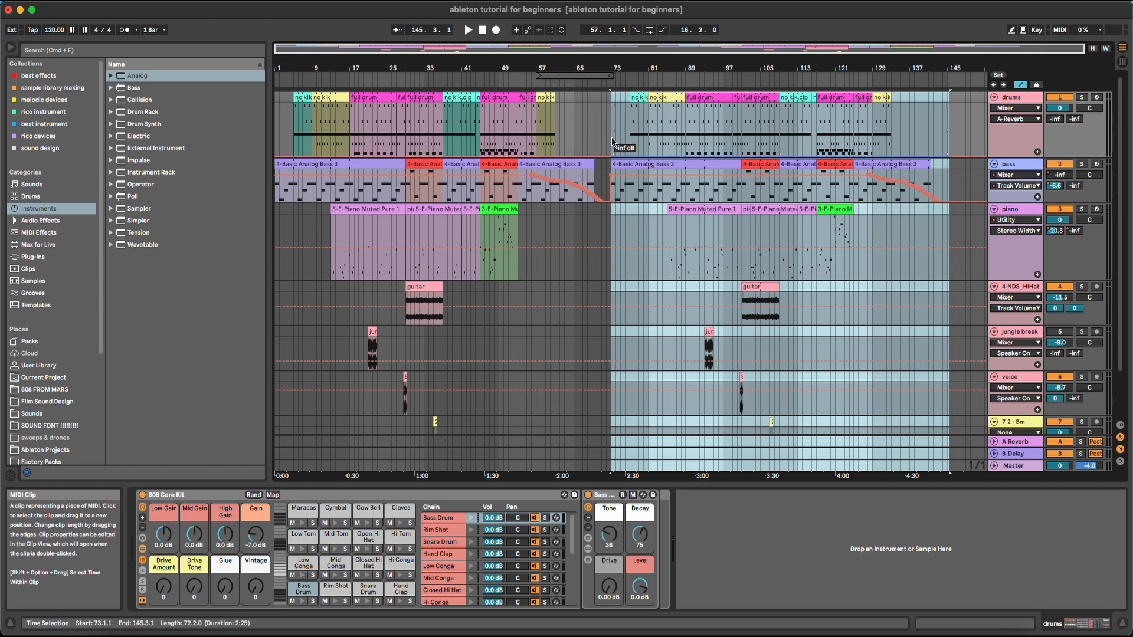
- Select the section from bar 53 to bar 89 across all tracks, including the master
click(583, 121)
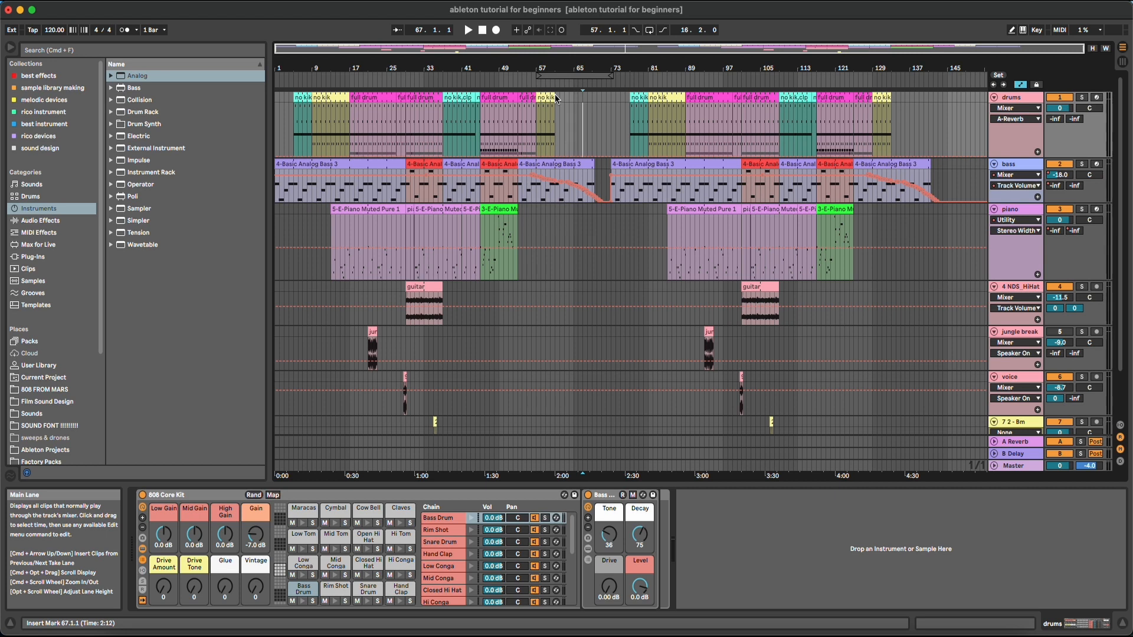
click(518, 109)
key(space)
click(524, 96)
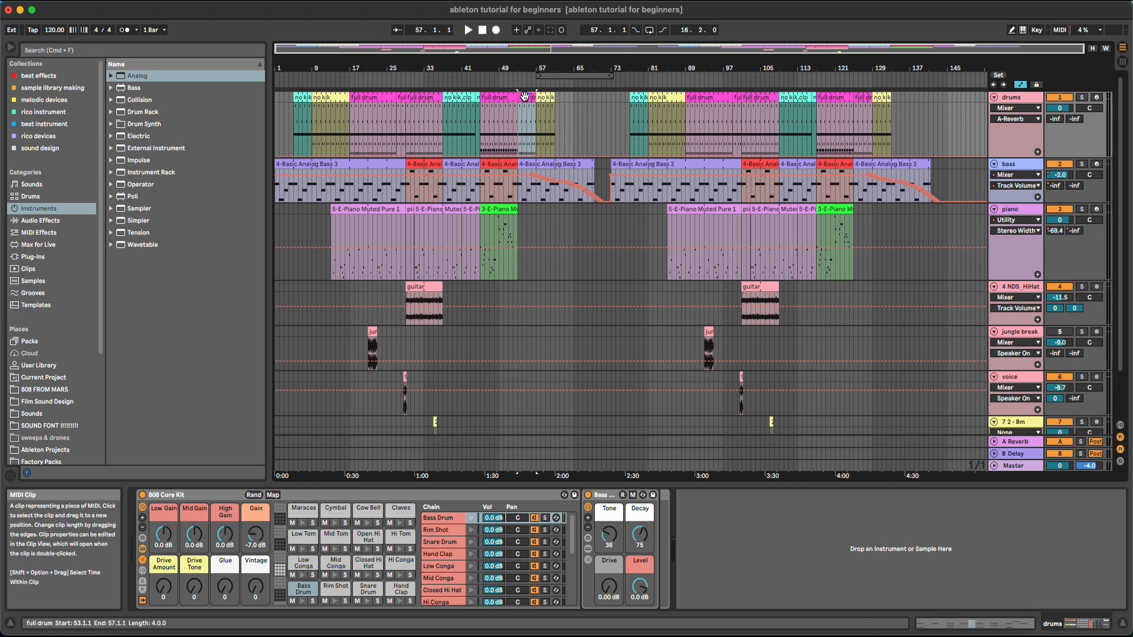
drag(525, 96, 685, 492)
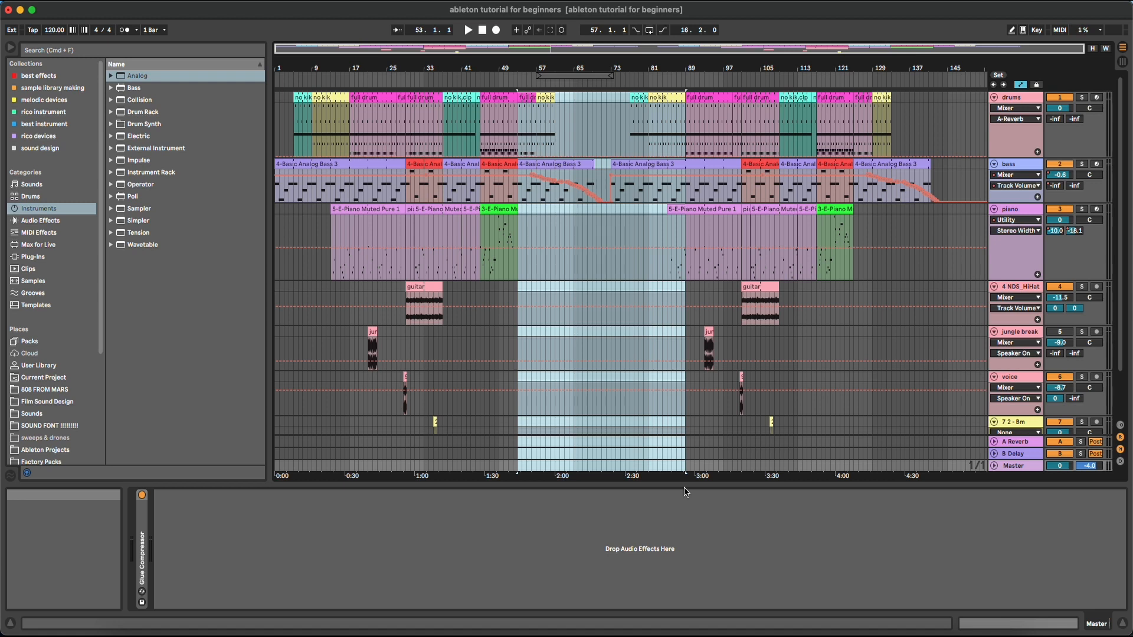
- Try to delete the clips between bars 53 and 89 and move everything from bar 89 onward back to bar 53
key(Delete)
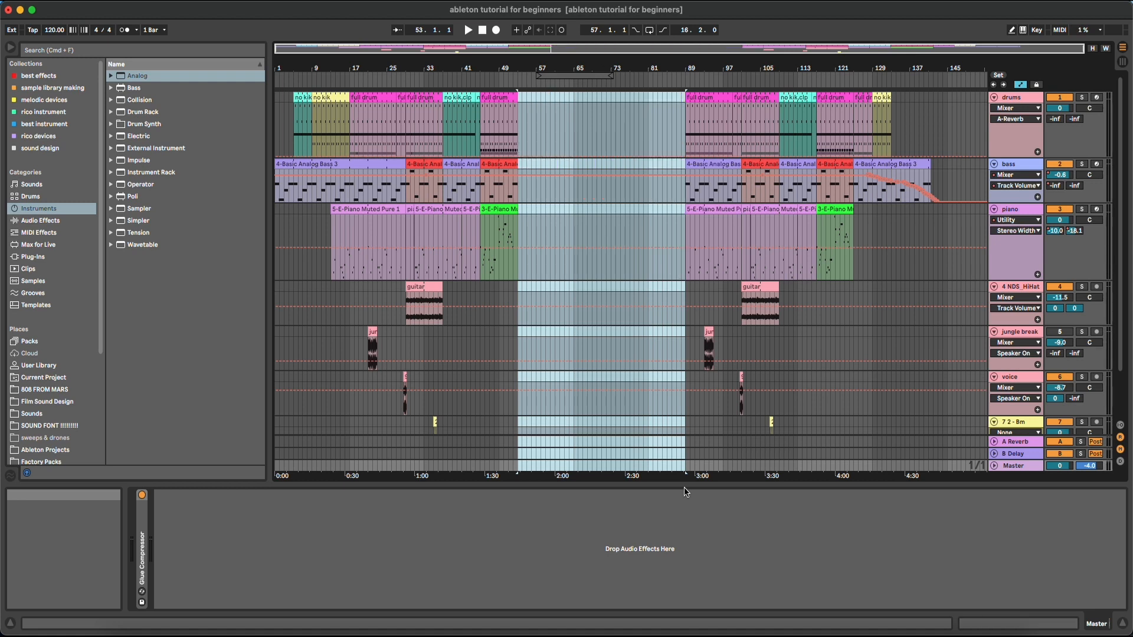
click(708, 104)
drag(921, 101, 942, 472)
drag(716, 108, 550, 101)
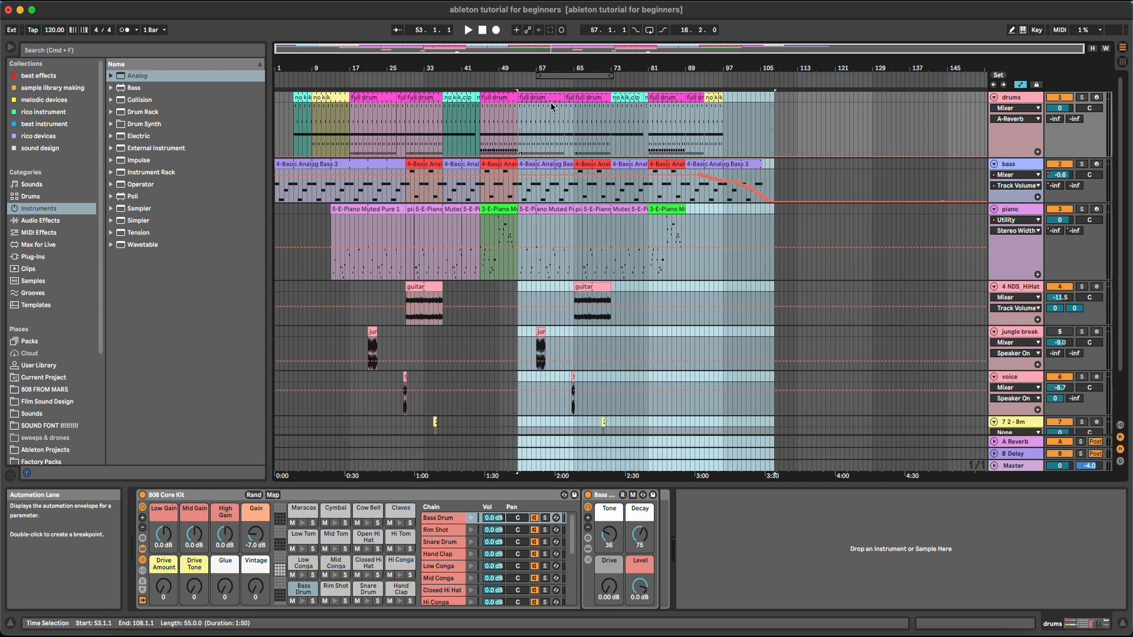
key(super+z)
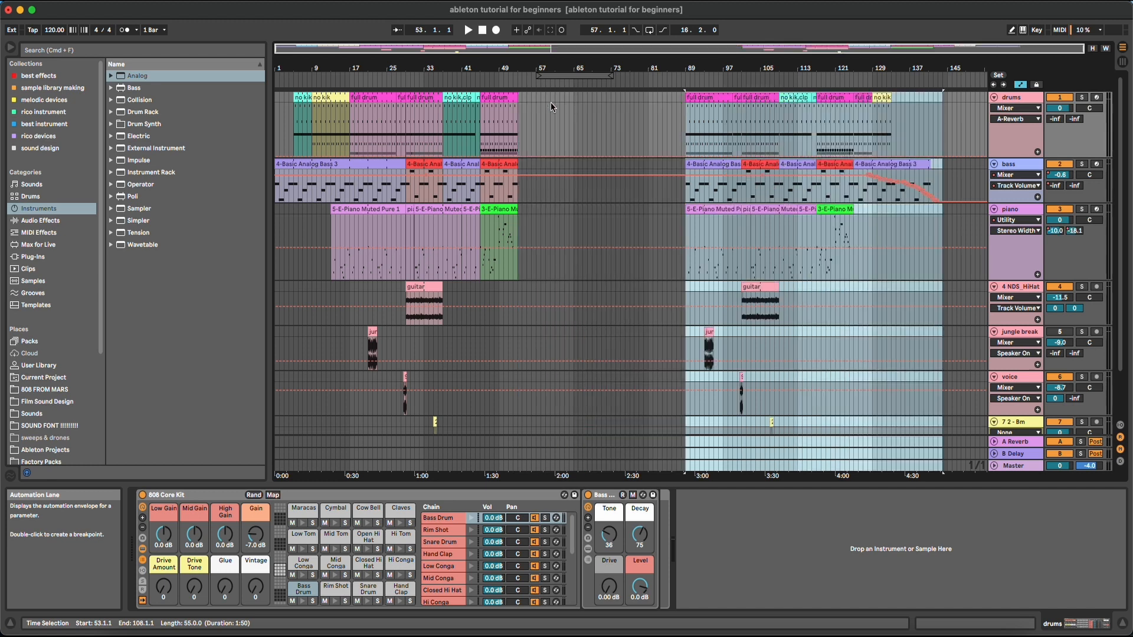
key(super+z)
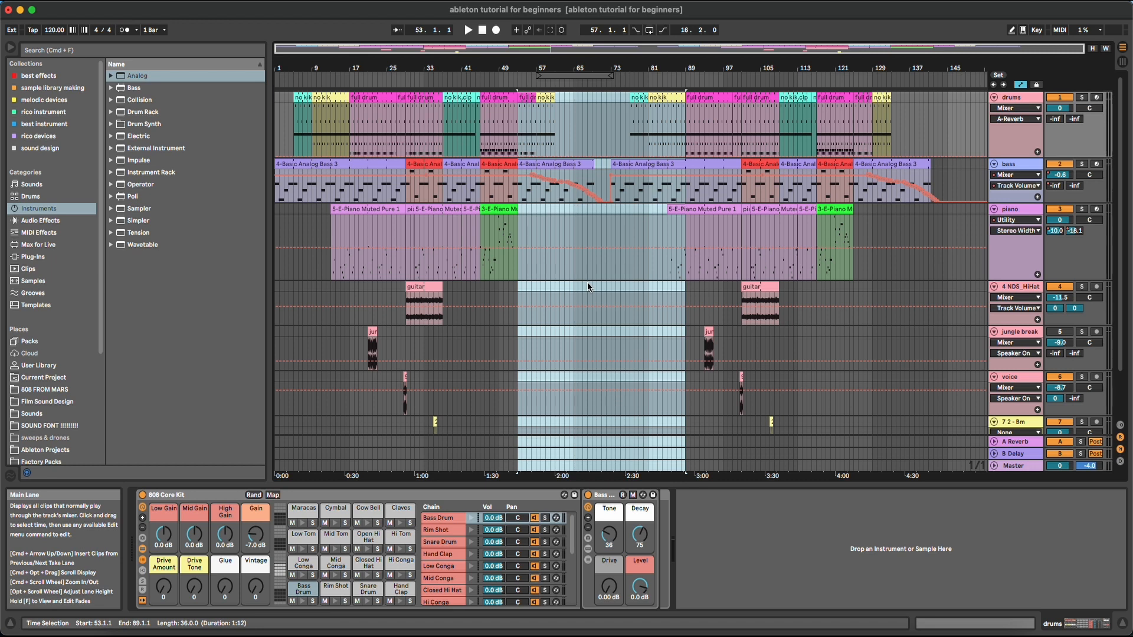
key(super+shift+BackSpace)
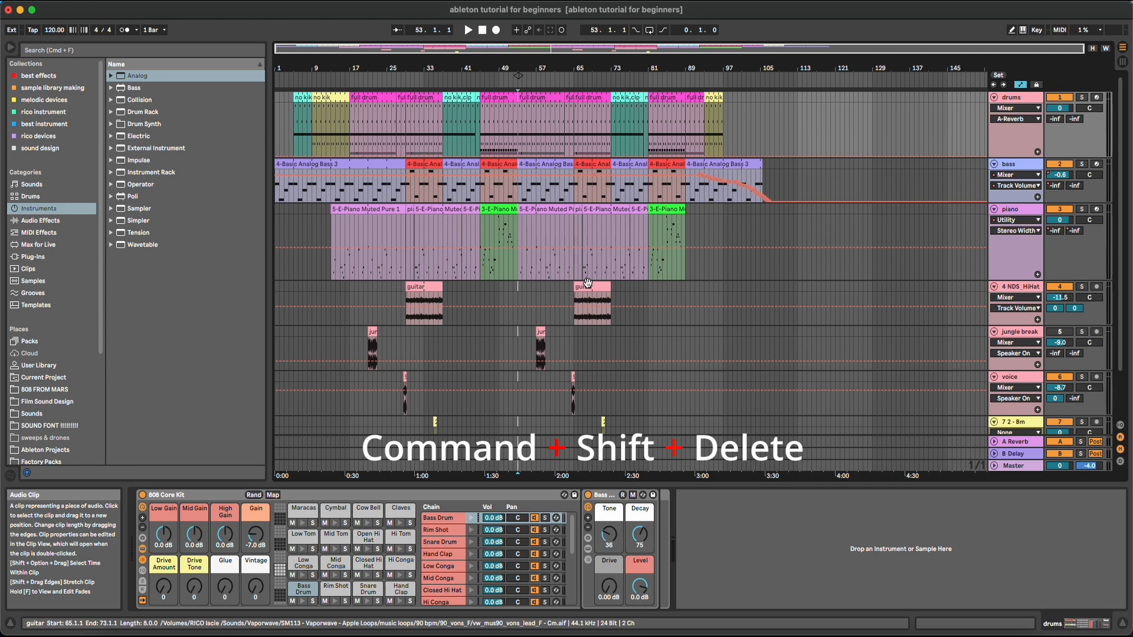
key(super+z)
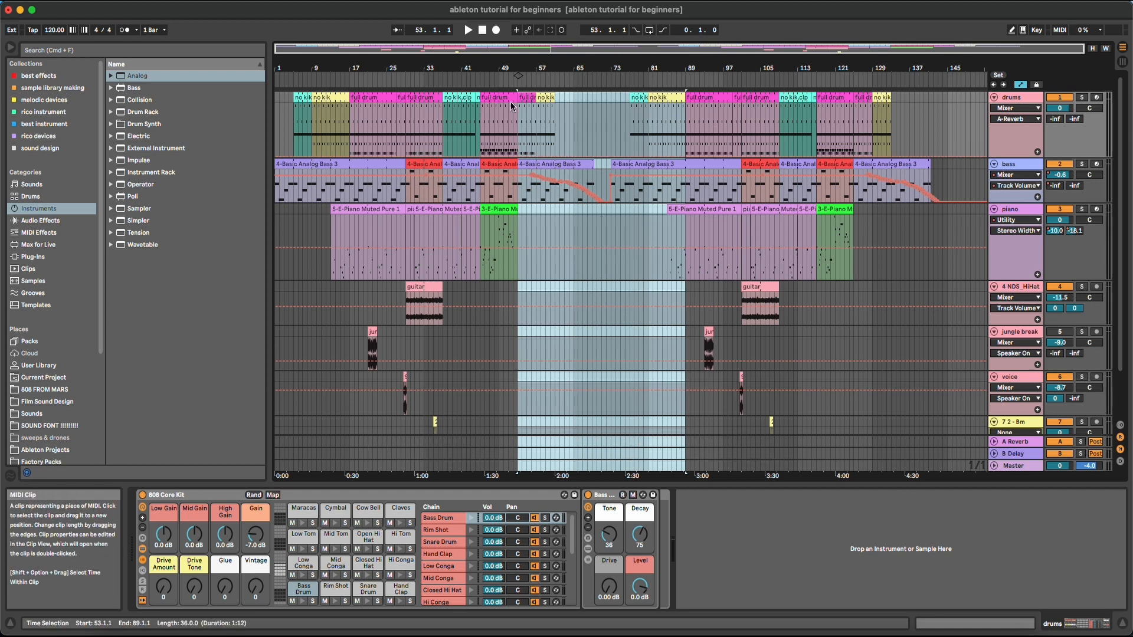
click(694, 100)
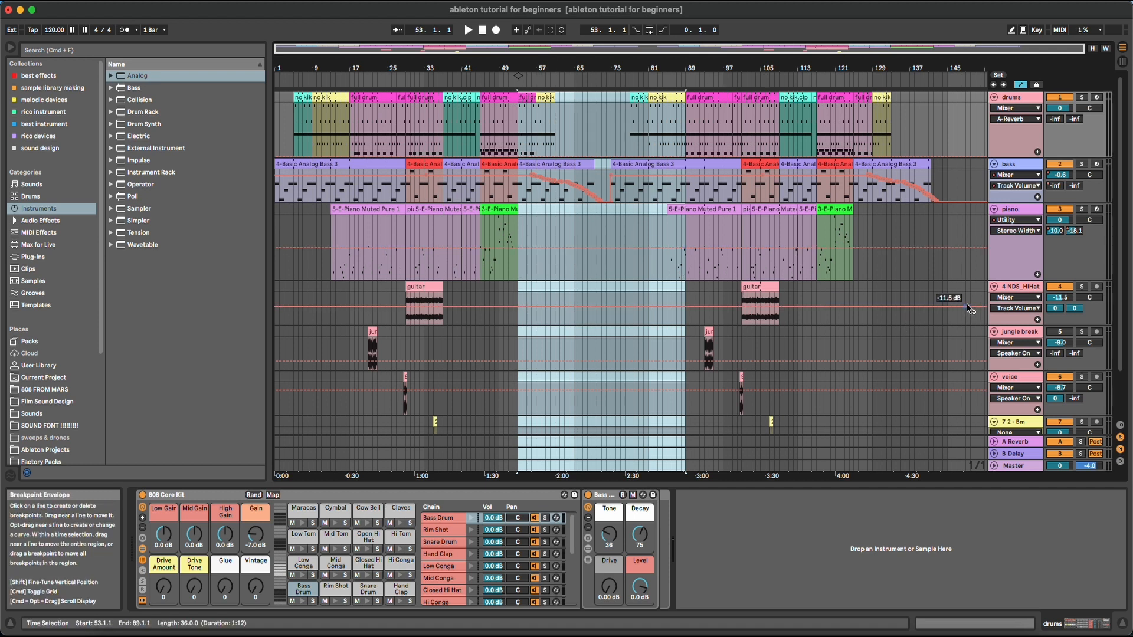
key(Delete)
key(super+z)
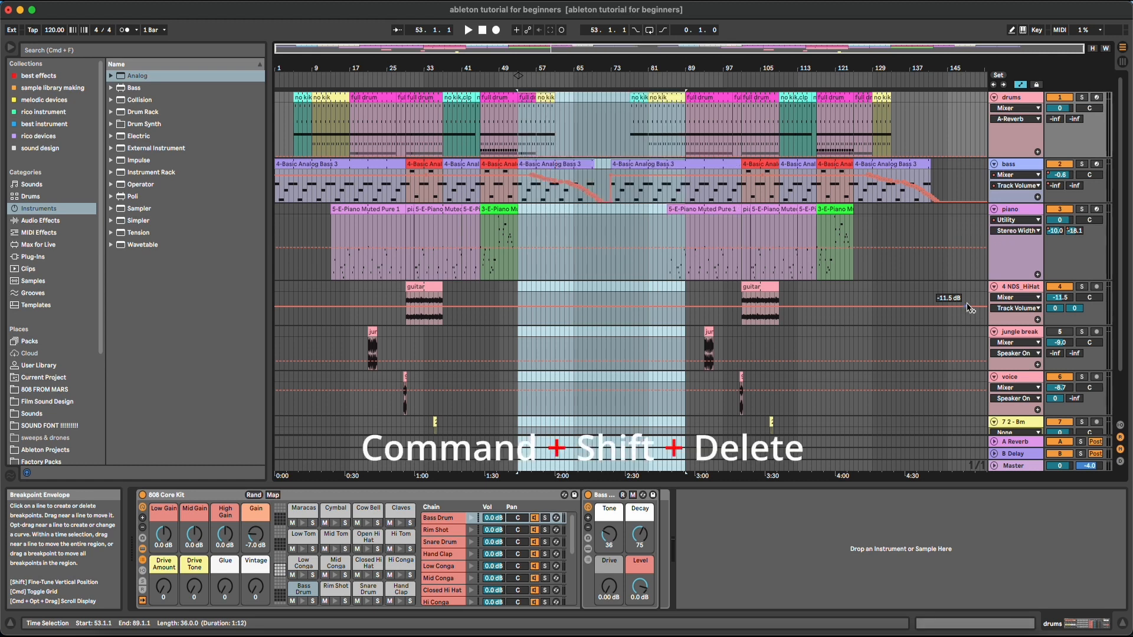
- Delete the time between bars 53 and 89 on all tracks so the remaining arrangement closes the gap
key(super+shift+Delete)
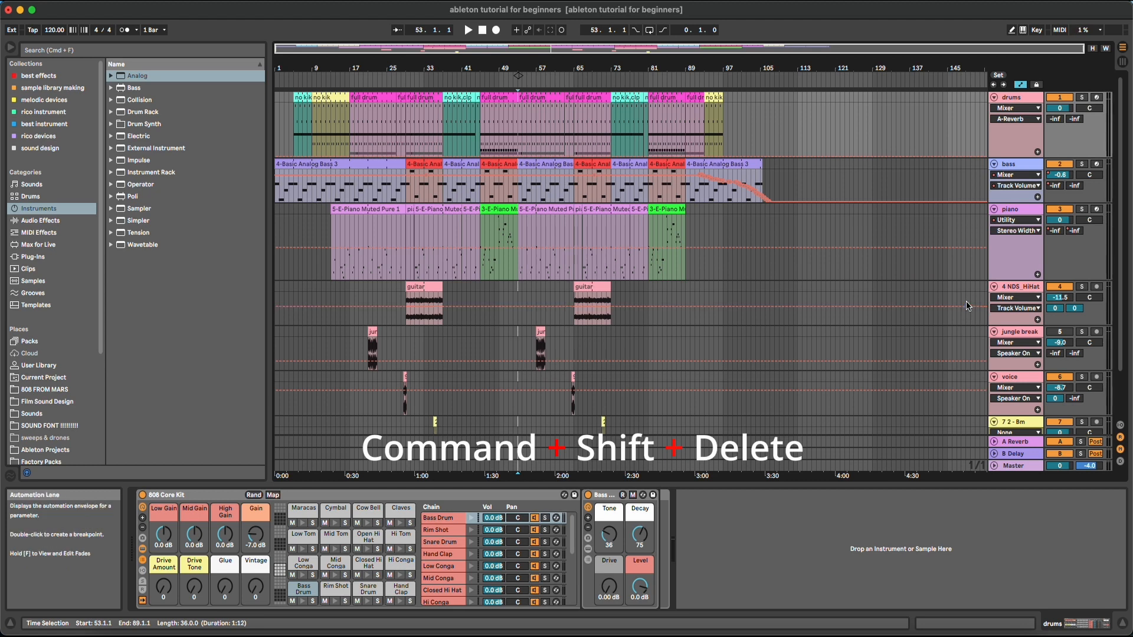
- Remove the selected time range from bar 53 to bar 89 across all tracks and place the insert marker at bar 1
key(super+shift+Delete)
click(275, 100)
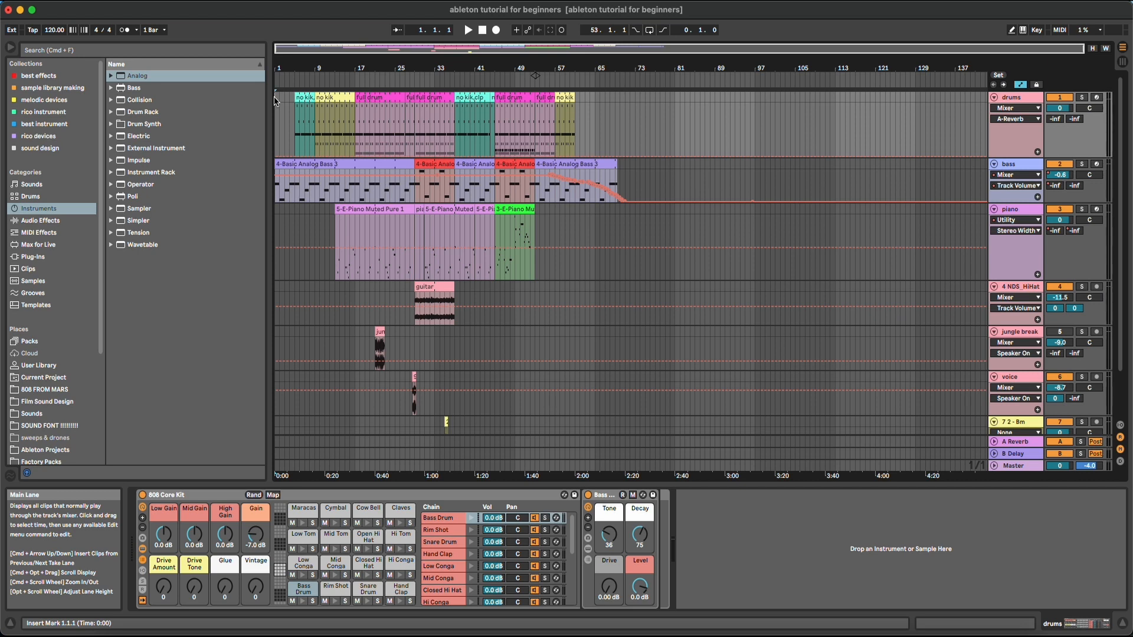
- Try to make room at the start by moving the whole arrangement from bar 1 to bar 9, and undo the move
drag(289, 112, 655, 466)
drag(291, 159, 331, 159)
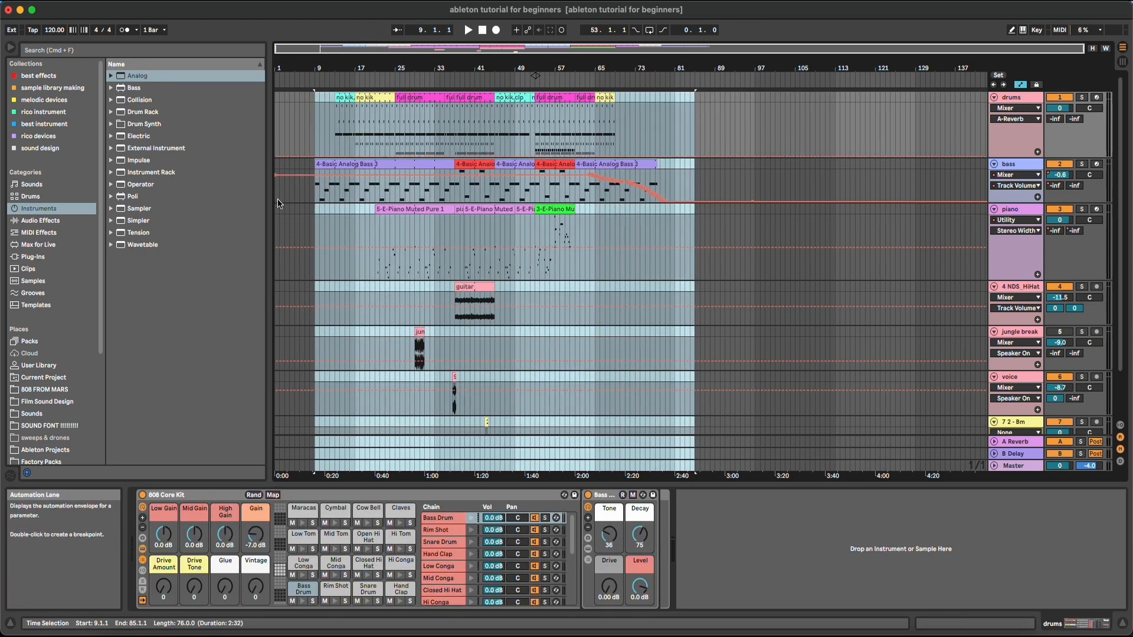
drag(276, 217, 312, 220)
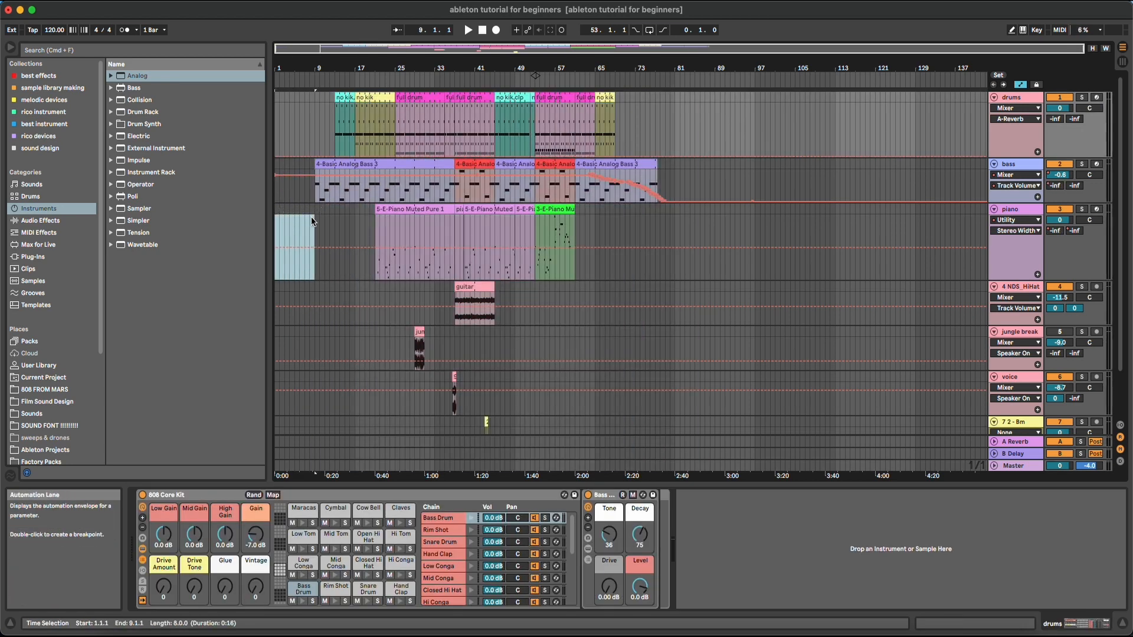
key(super+z)
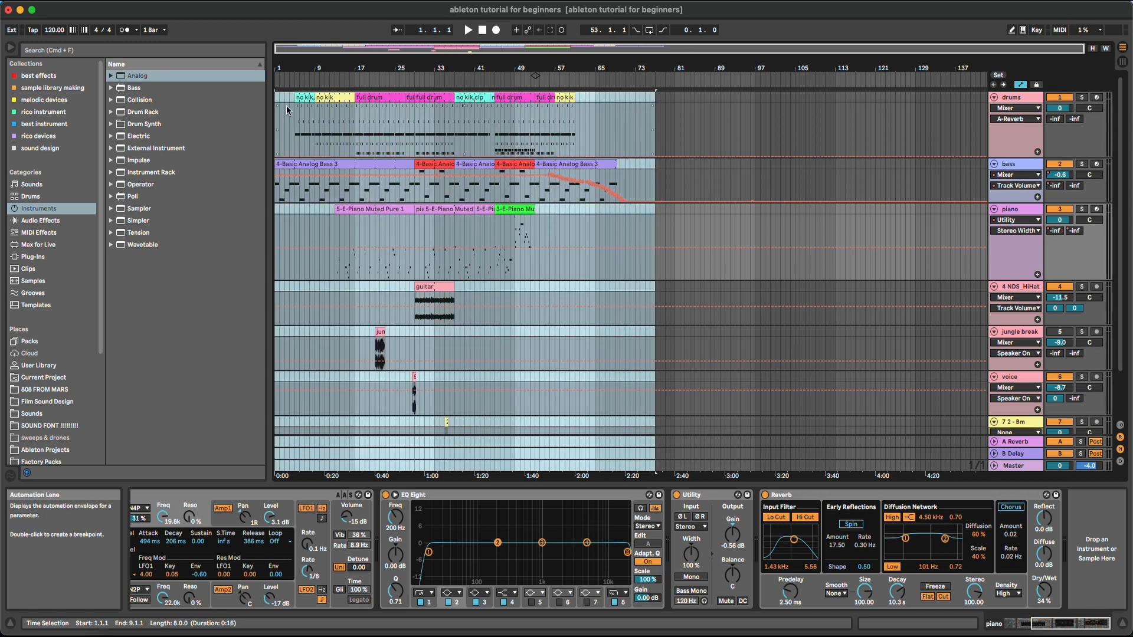
- Insert 4 bars of empty time at bar 1 across all tracks
click(276, 230)
key(super+i)
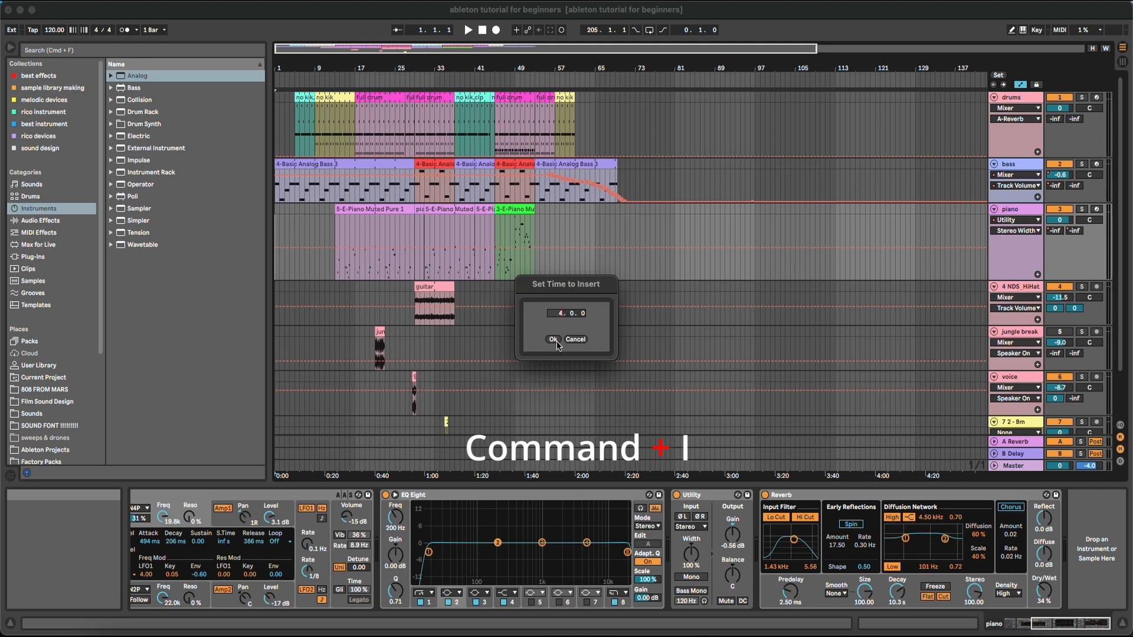
click(552, 339)
drag(278, 68, 395, 121)
drag(378, 68, 378, 40)
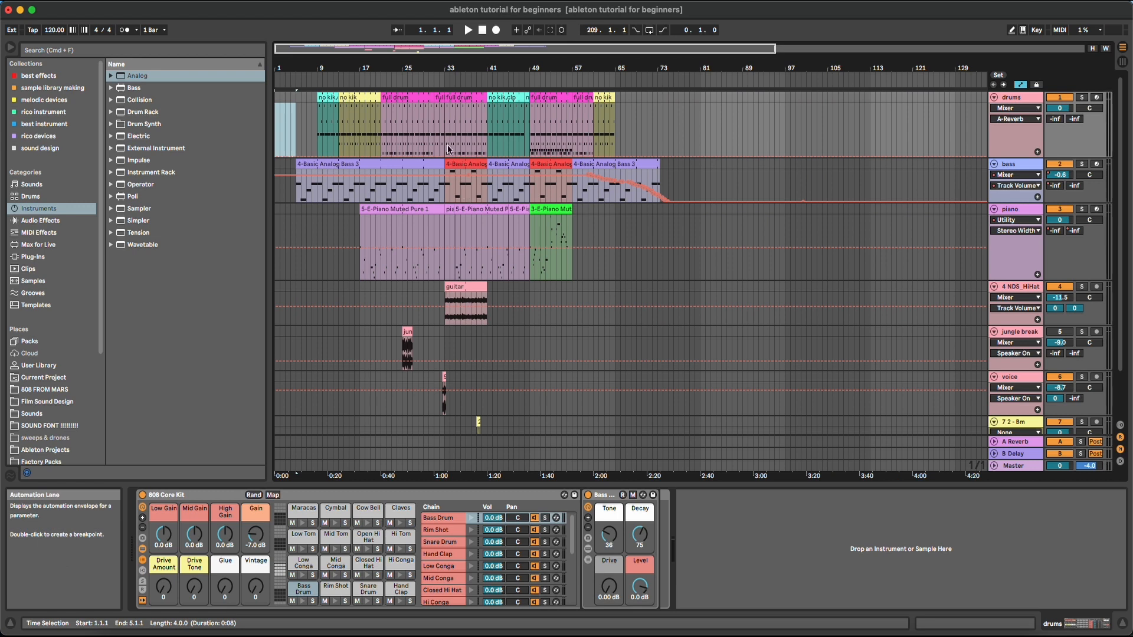
- Try to insert 8 bars of empty time at bar 33 across all tracks
click(443, 116)
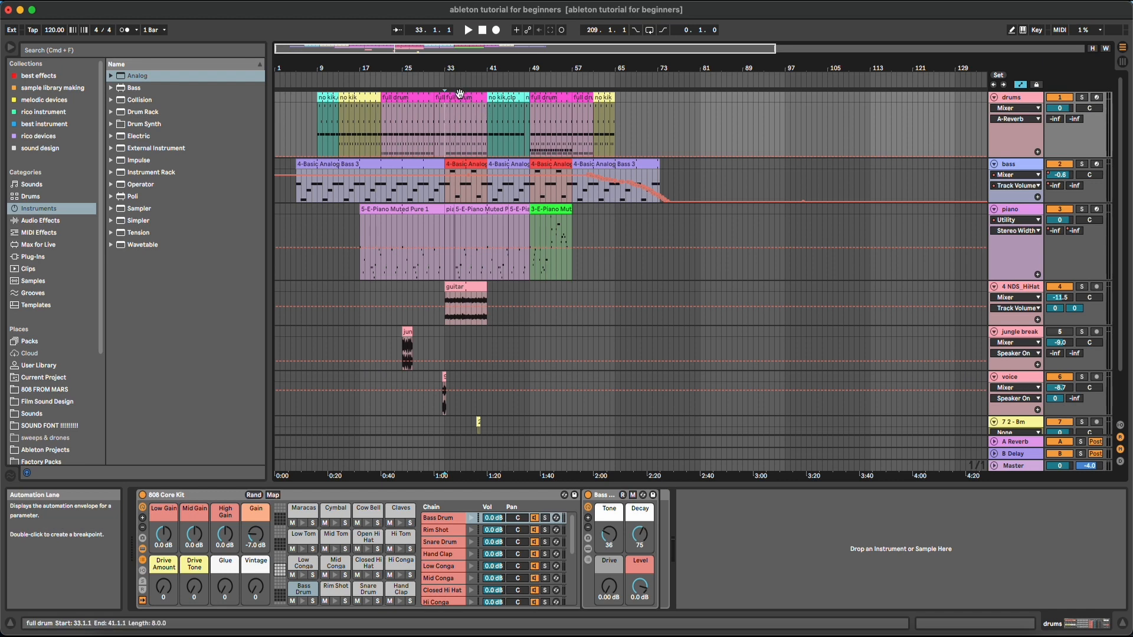
drag(445, 113, 745, 416)
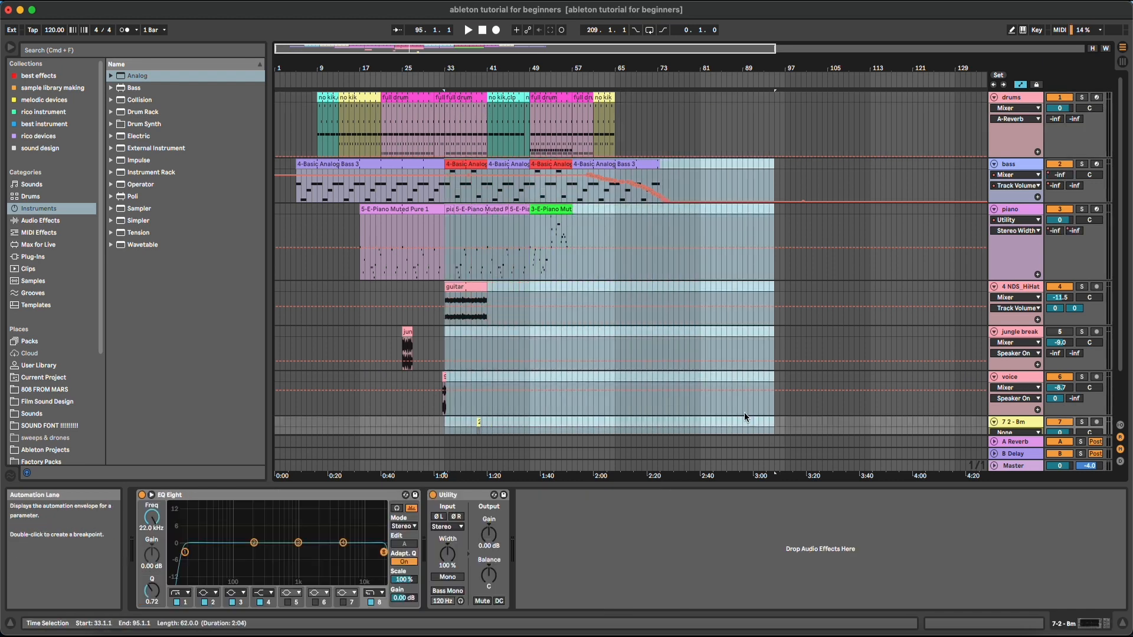
click(488, 113)
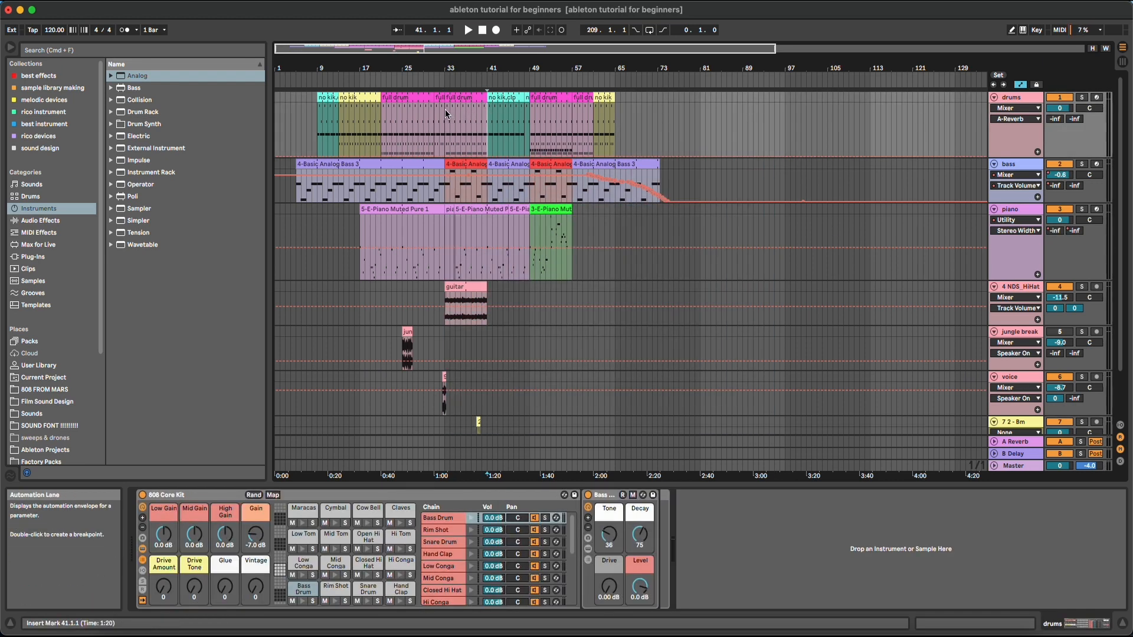
key(super+i)
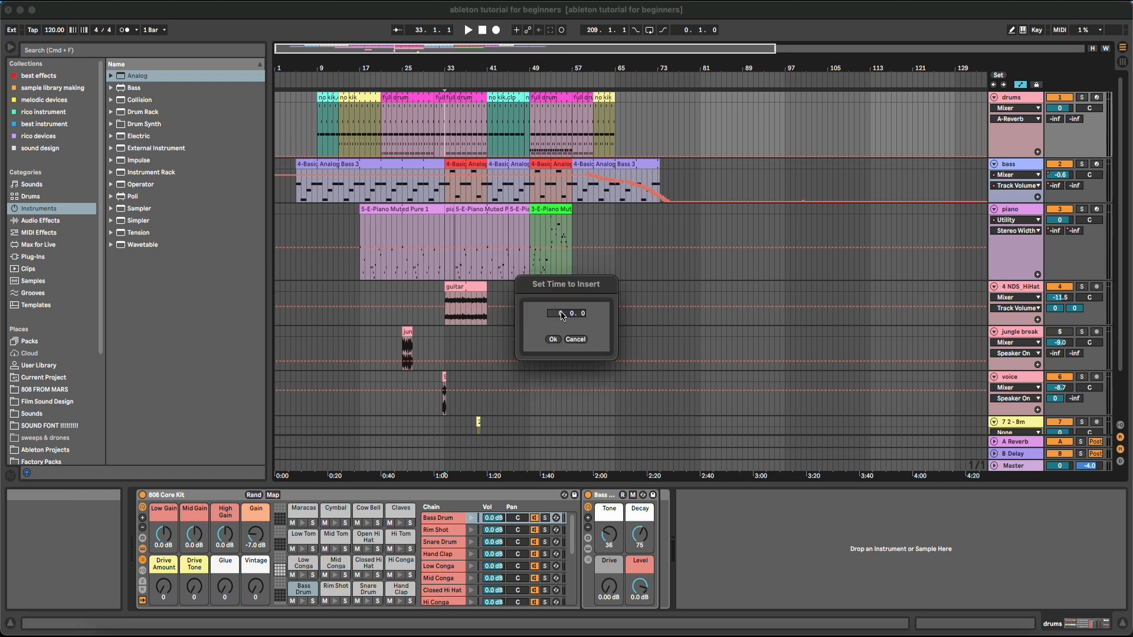
key(super+i)
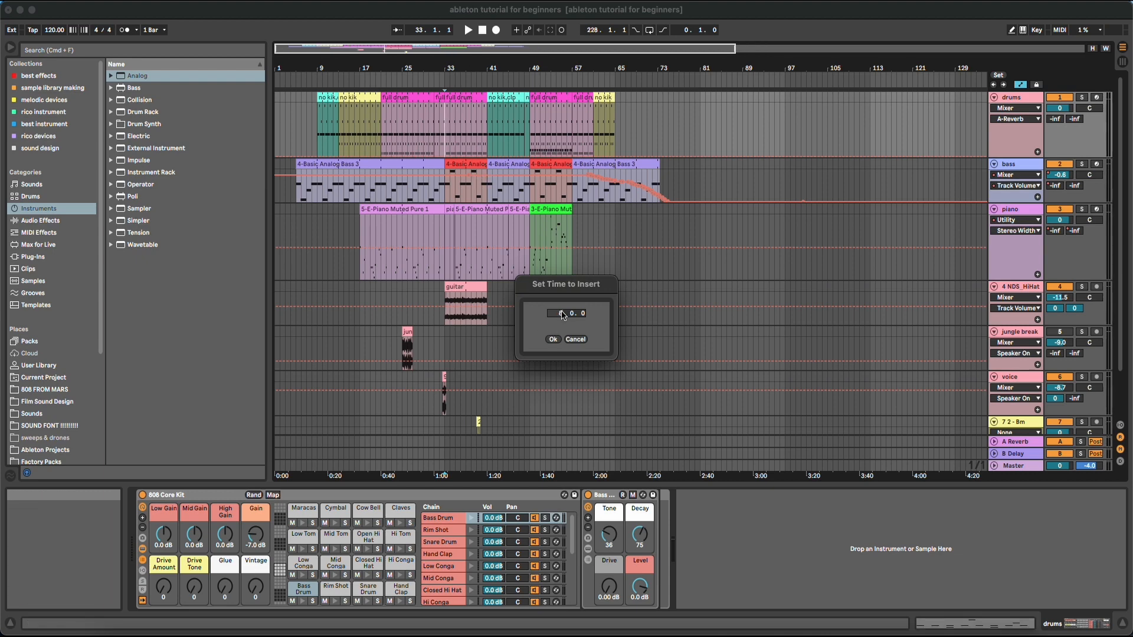
text(8.)
key(Return)
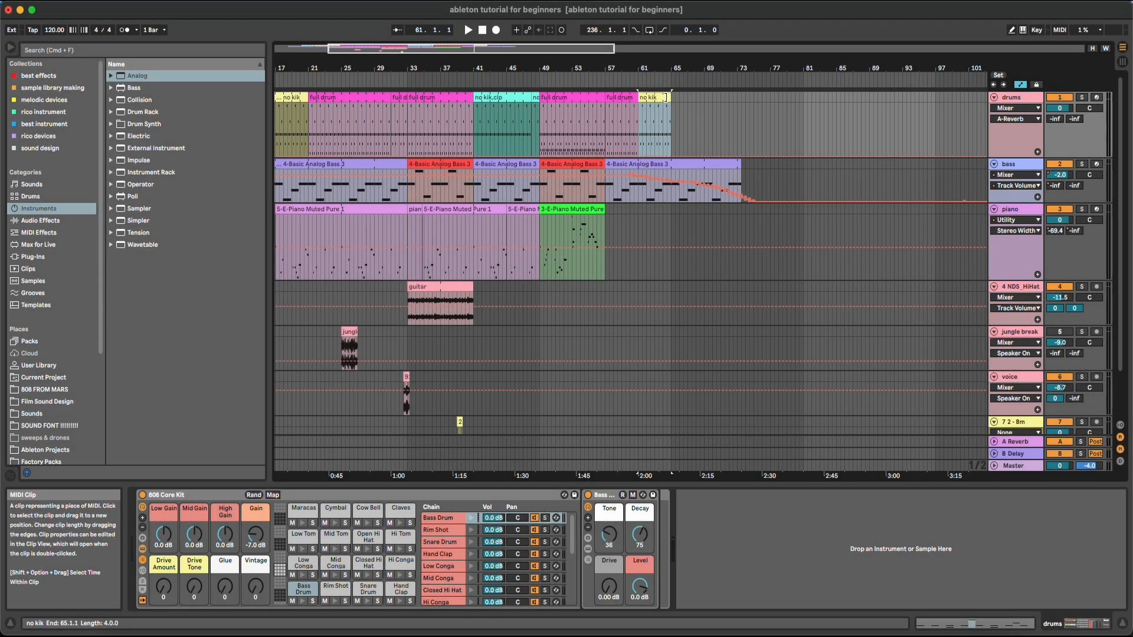
- Try resizing the last drum clip and the guitar clip by their edges, restoring the guitar clip's start to bar 33
mouse_move(665, 97)
mouse_down()
mouse_move(931, 89)
mouse_move(683, 101)
mouse_up()
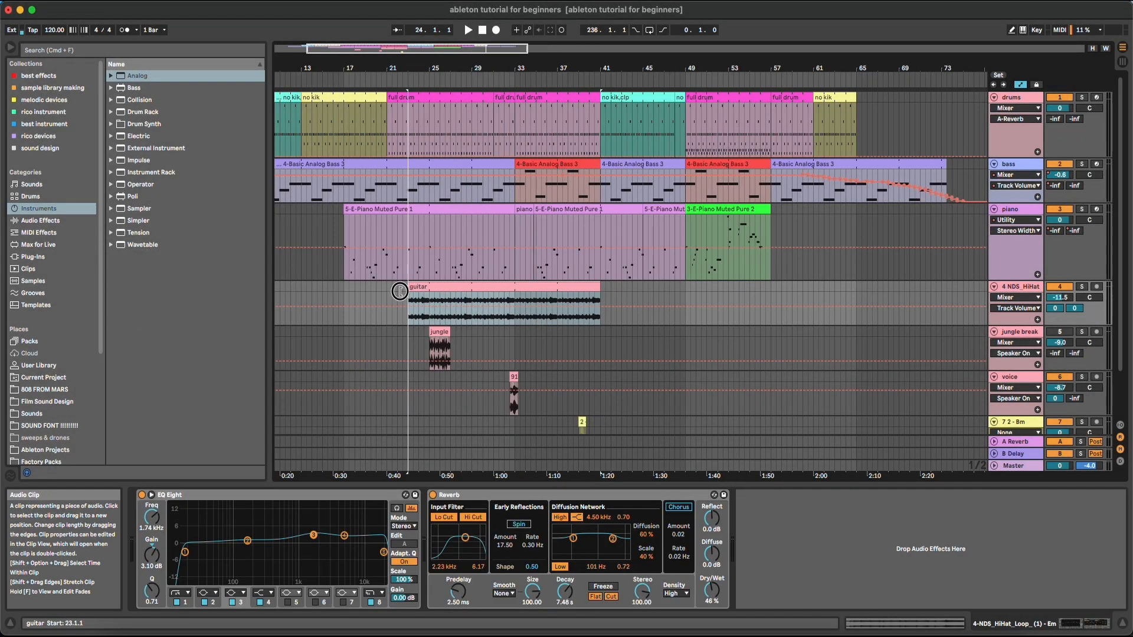
drag(399, 291, 516, 288)
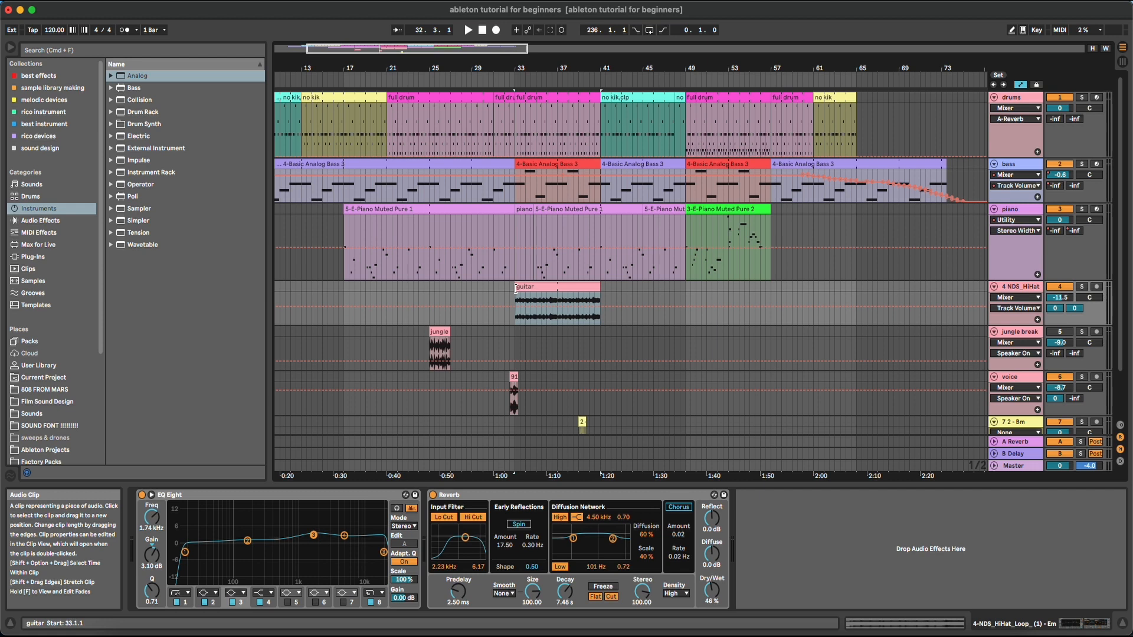
- Open the 2 - Bm audio clip at bar 39 on track 7 and show the Sounds folder in the browser
scroll(590, 307, down, 2)
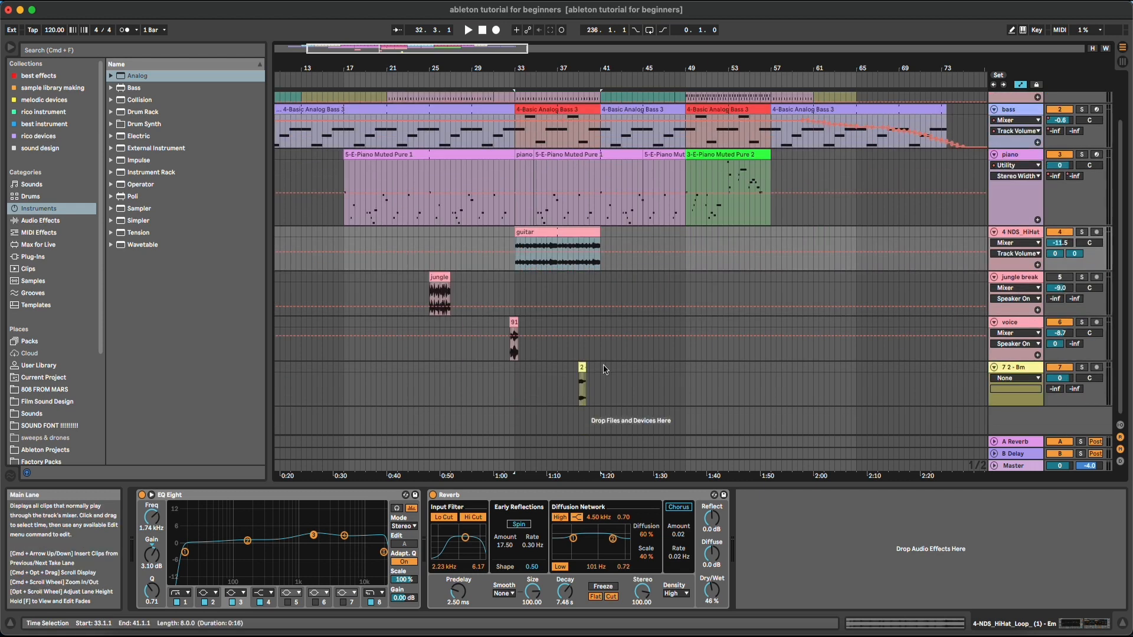
click(582, 367)
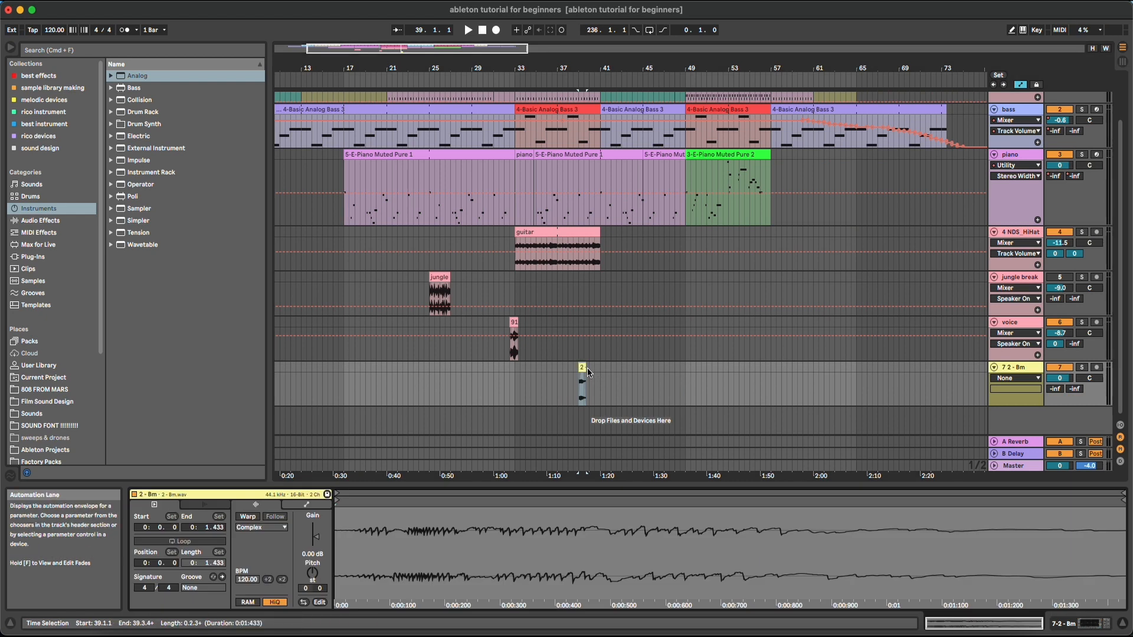
scroll(589, 377, up, 5)
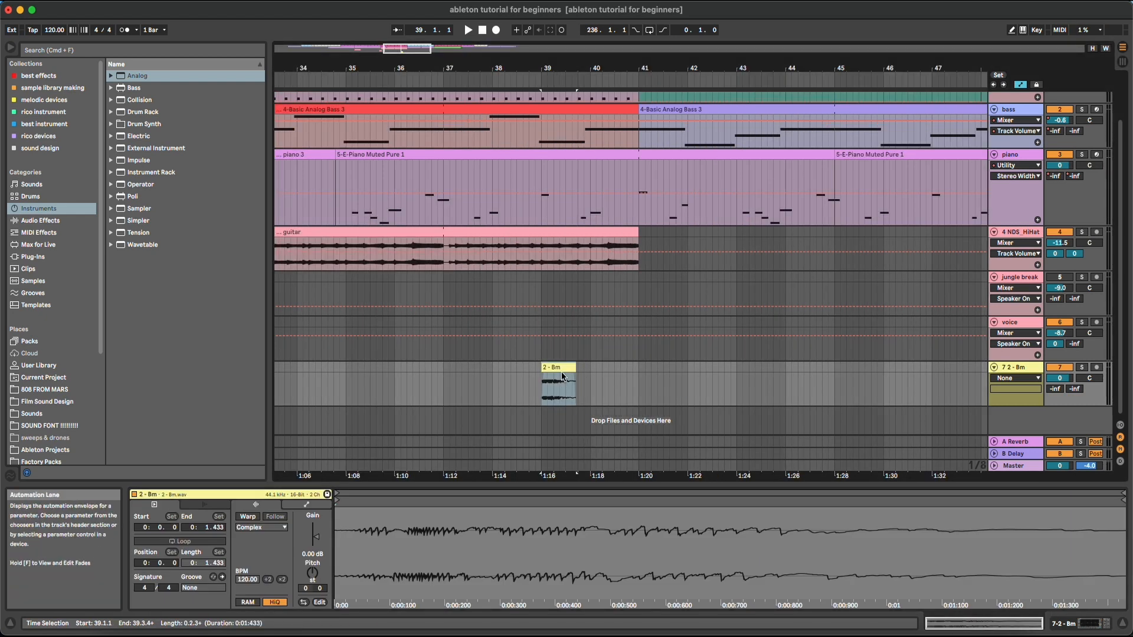
click(36, 413)
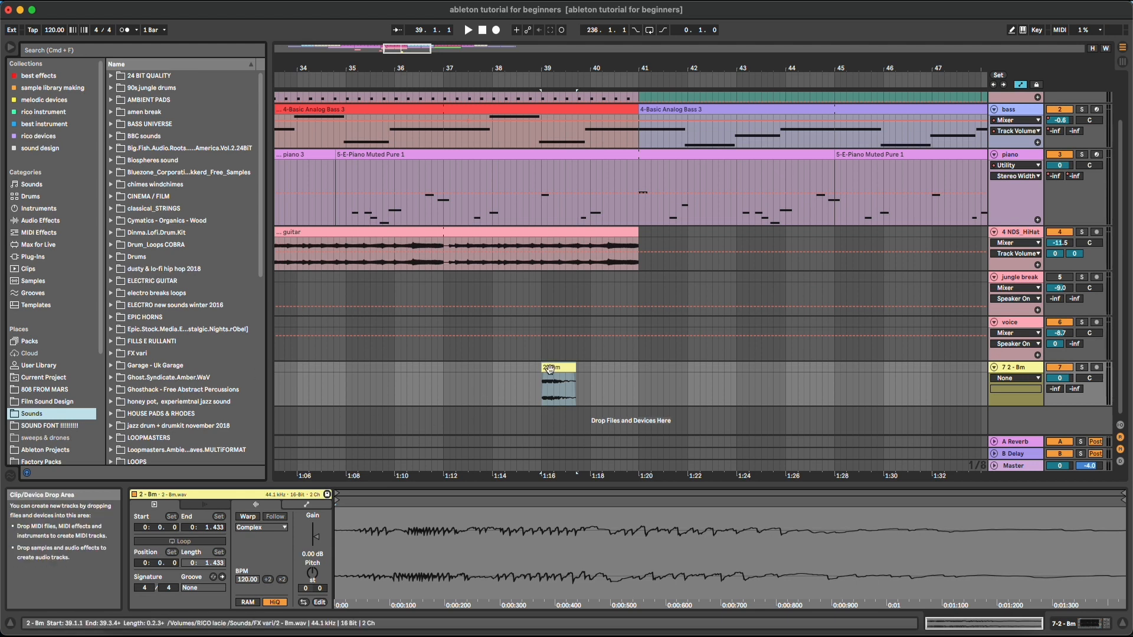
- Turn on Warp for the 2 - Bm clip and stretch its sample by moving a new warp marker near 1.3.3 past 2.1.3
drag(573, 370, 542, 367)
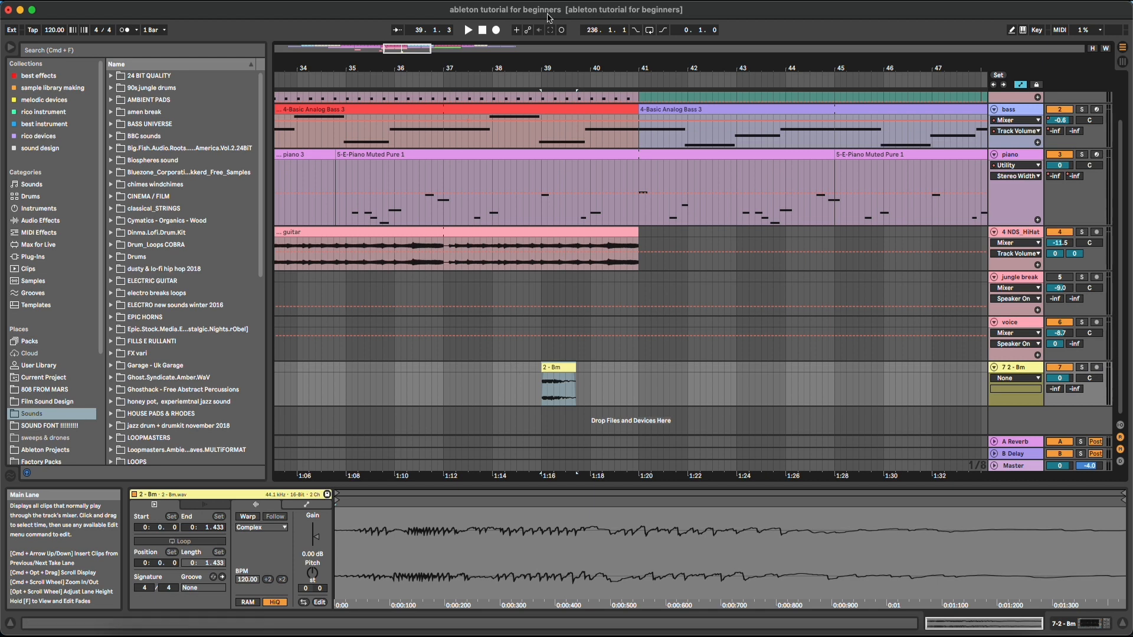
drag(566, 61, 566, 50)
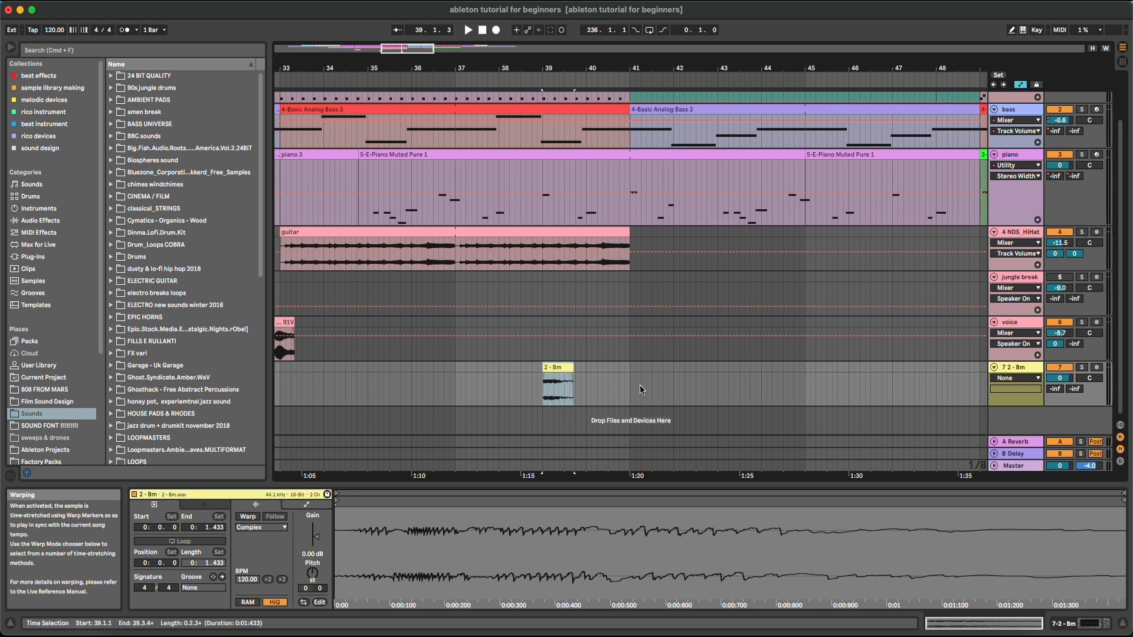
click(255, 515)
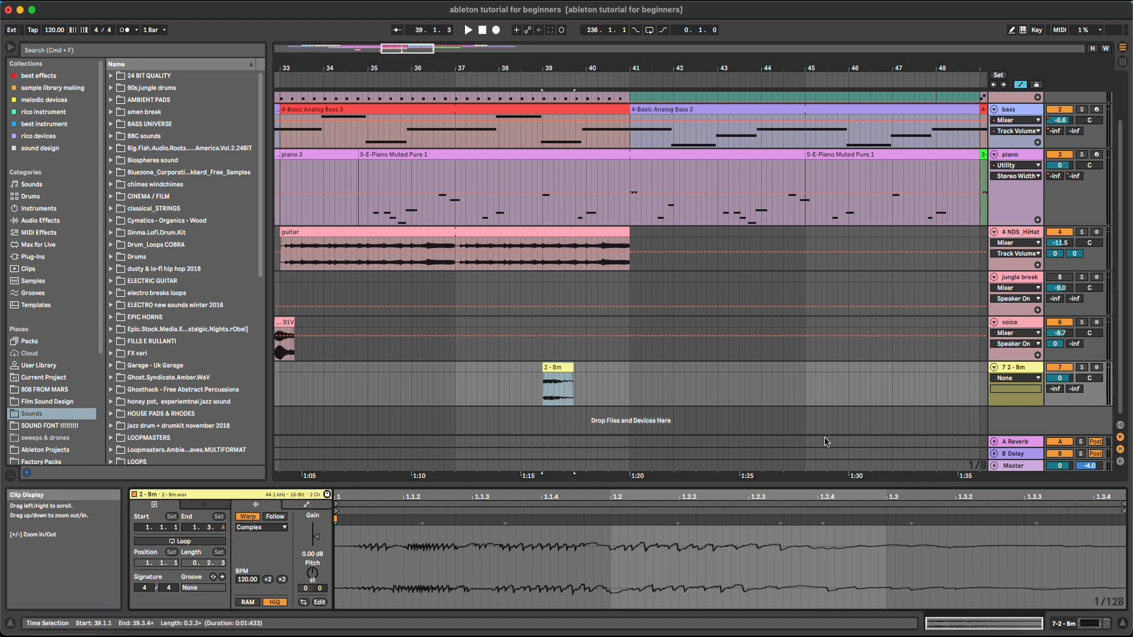
drag(1042, 542, 1125, 545)
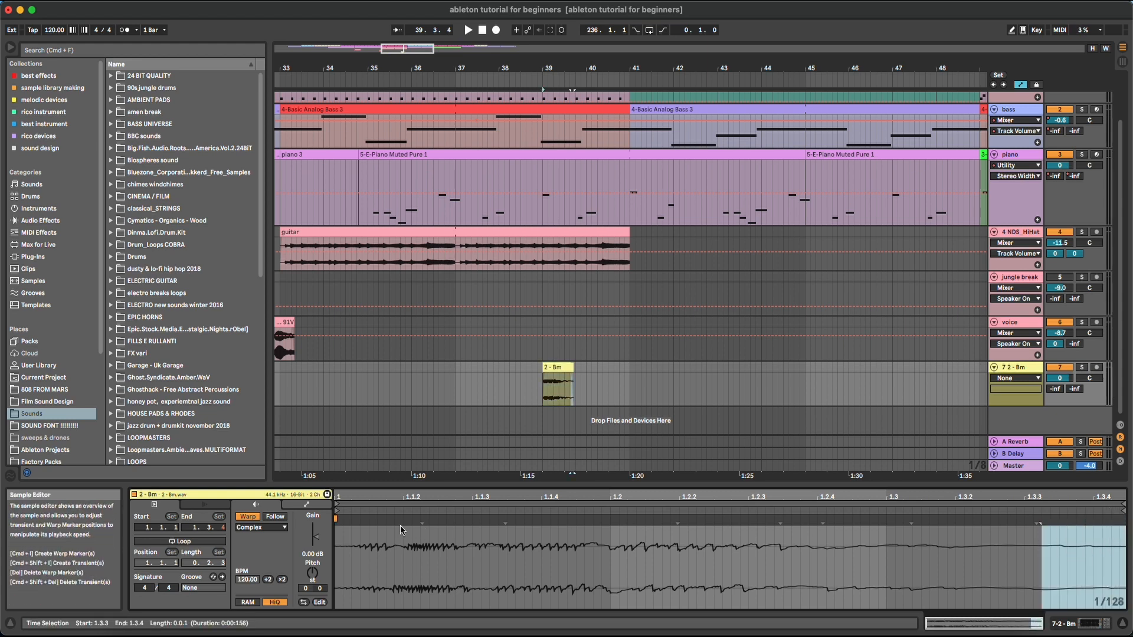
click(1037, 522)
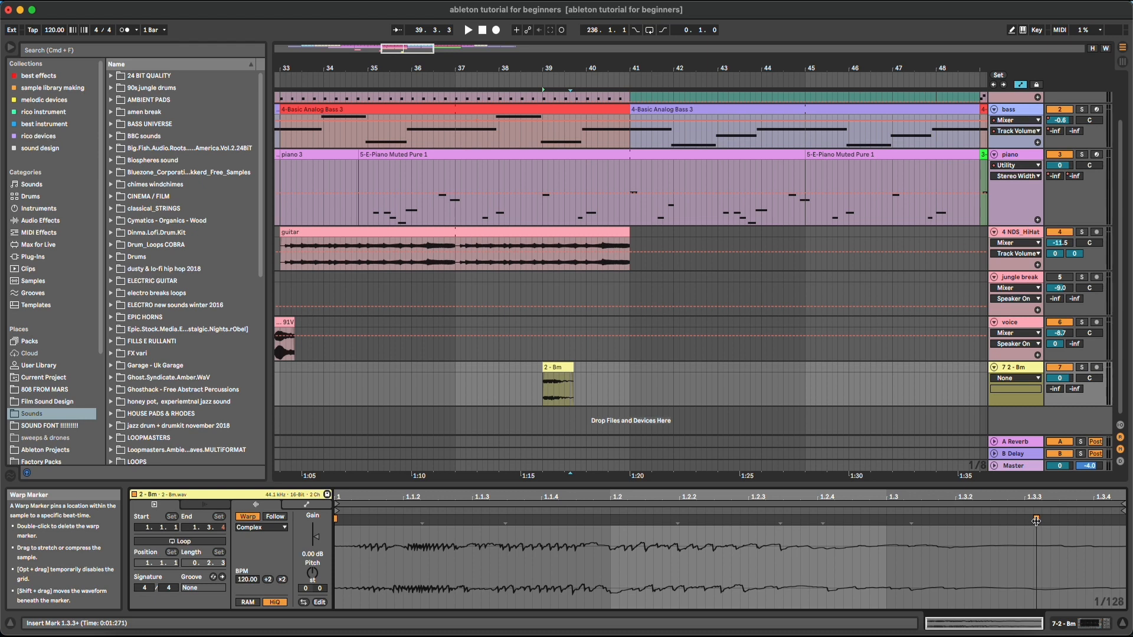
drag(1035, 520, 1130, 528)
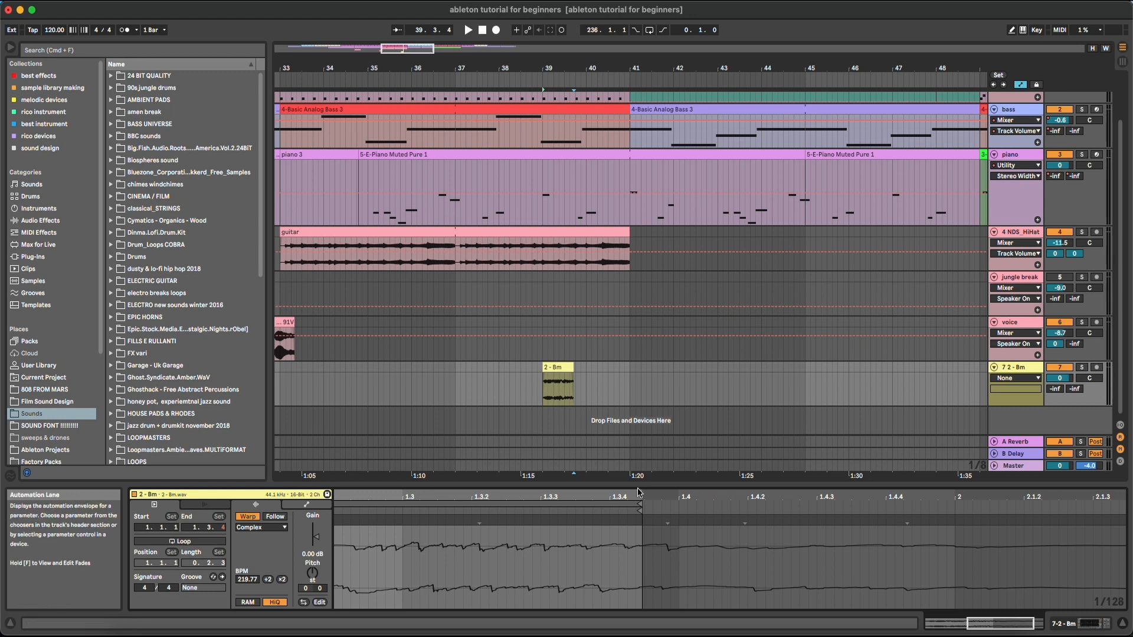
- Set the 2 - Bm clip's end to 2.1.1 and its loop length to one bar
drag(641, 508, 919, 505)
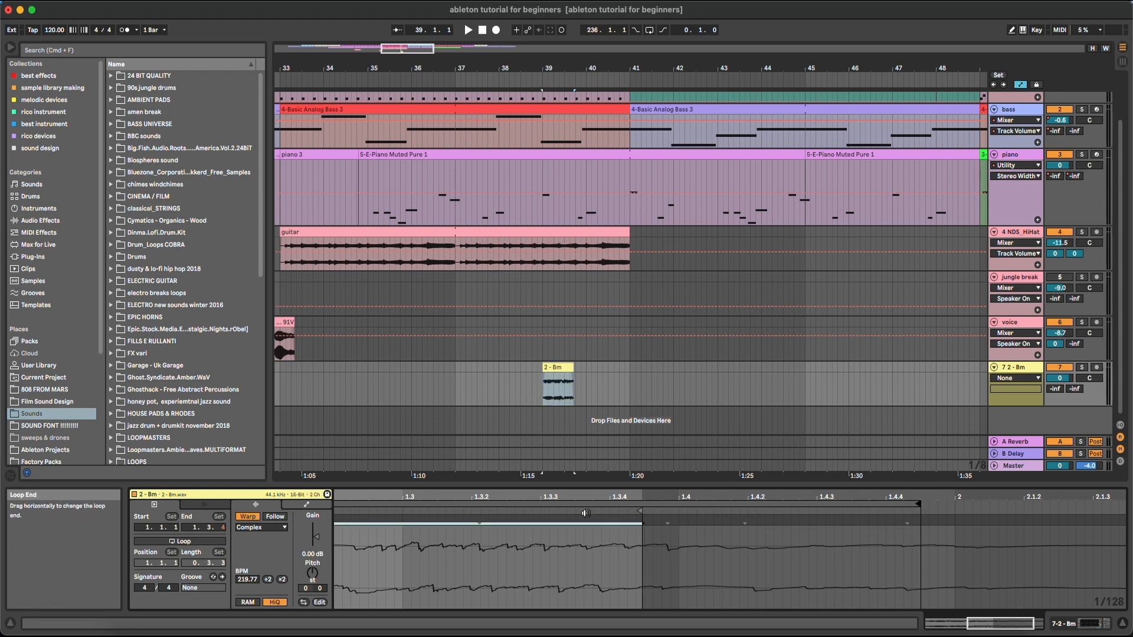
drag(642, 513, 1056, 511)
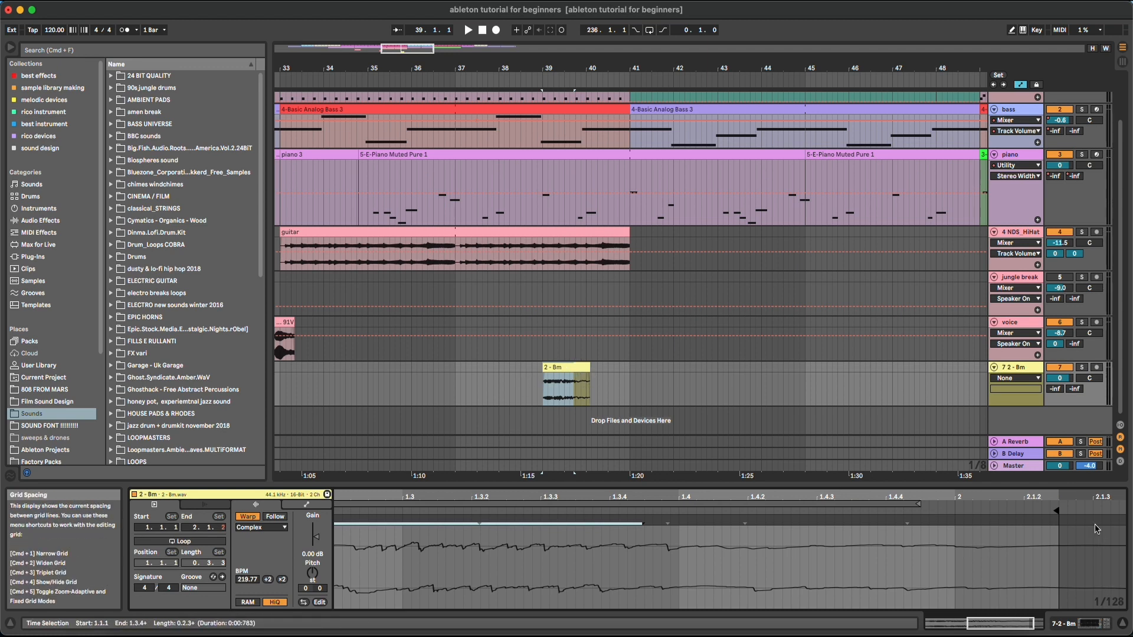
mouse_move(1055, 512)
mouse_down()
mouse_move(953, 529)
mouse_move(954, 503)
mouse_up()
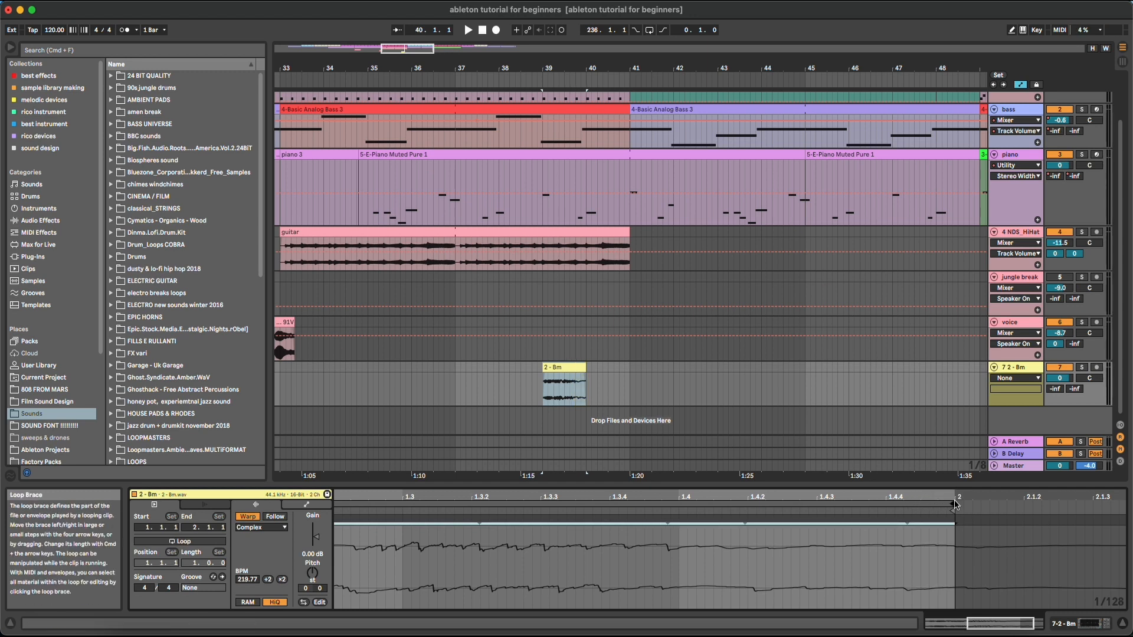
- Try to extend the end of the 2 - Bm clip past bar 40 in the arrangement with Loop off
click(578, 366)
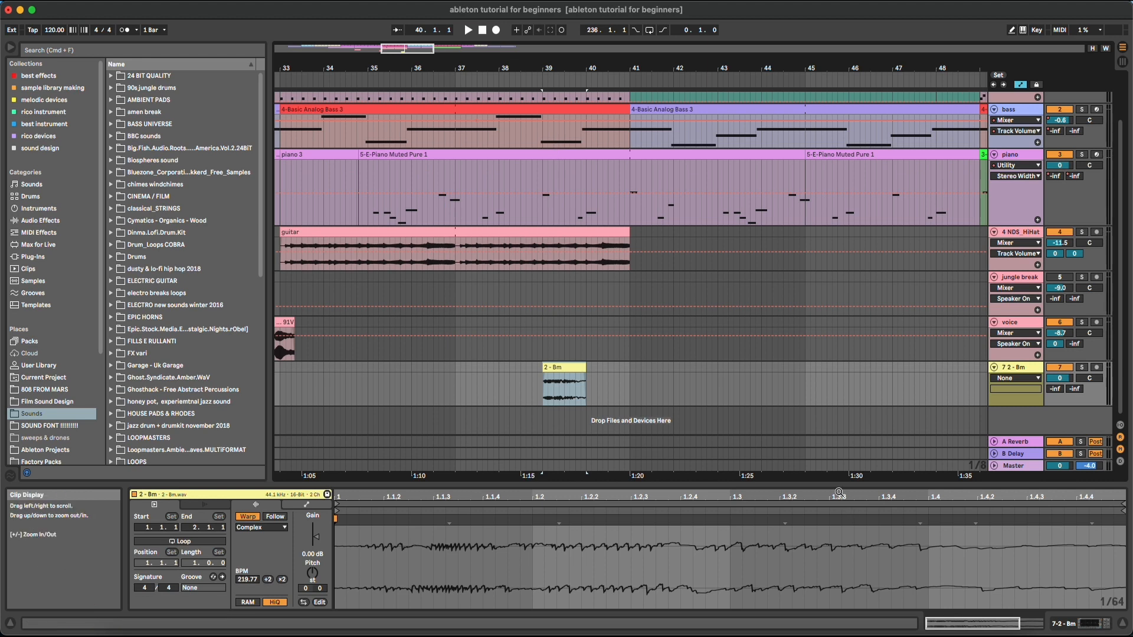
drag(742, 508, 741, 496)
click(565, 368)
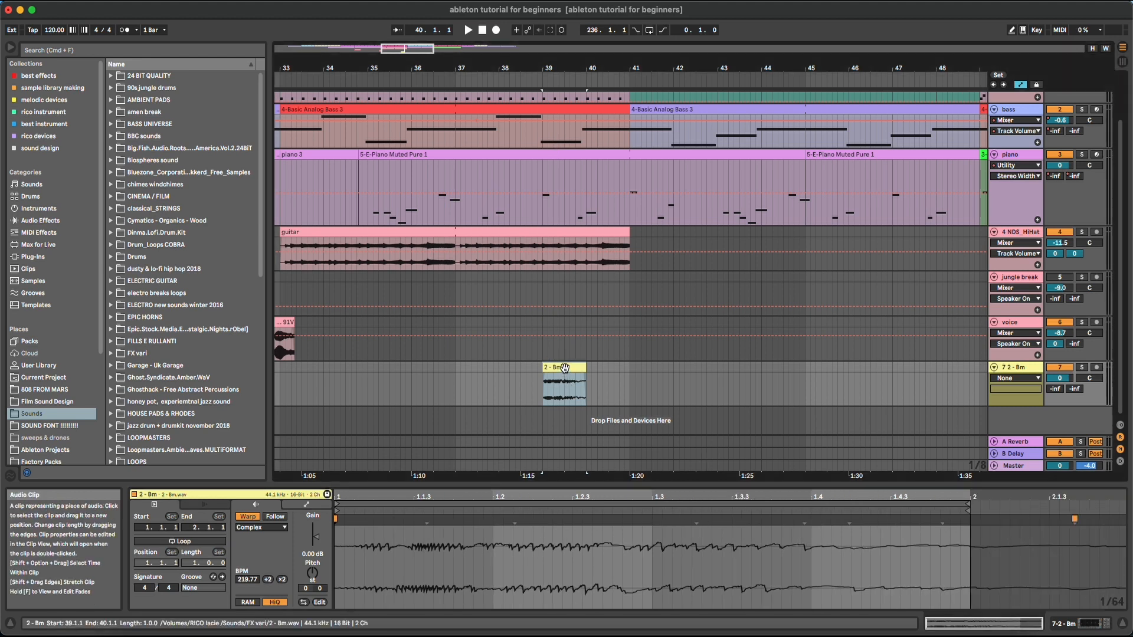
drag(584, 368, 692, 372)
mouse_move(608, 377)
mouse_down()
mouse_move(676, 373)
mouse_move(583, 372)
mouse_move(664, 380)
mouse_move(586, 382)
mouse_up()
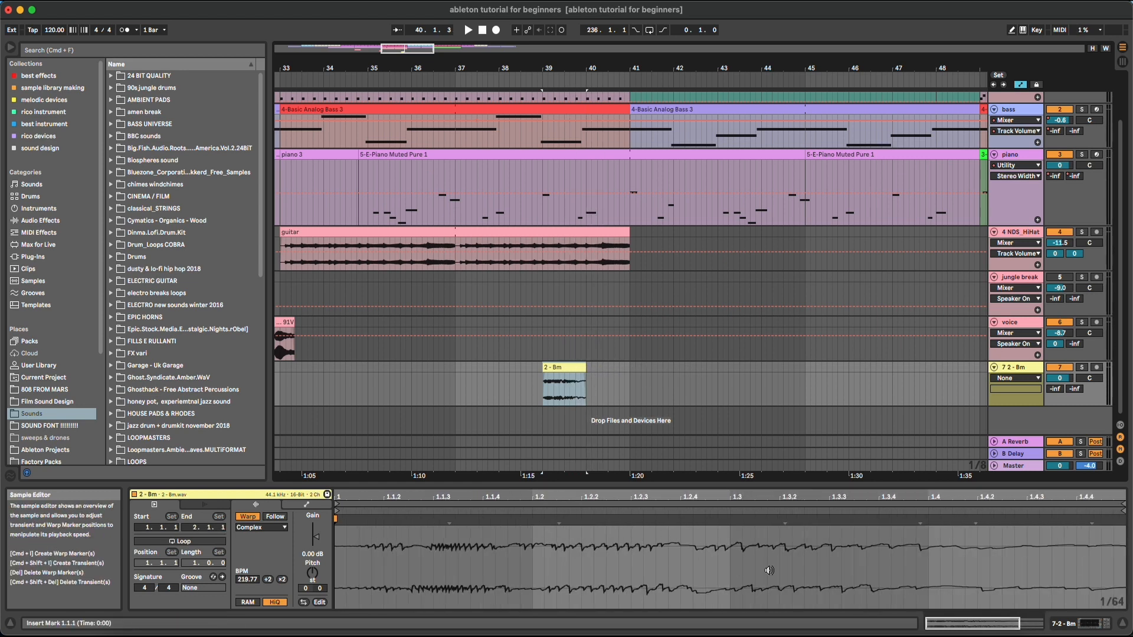
double_click(824, 497)
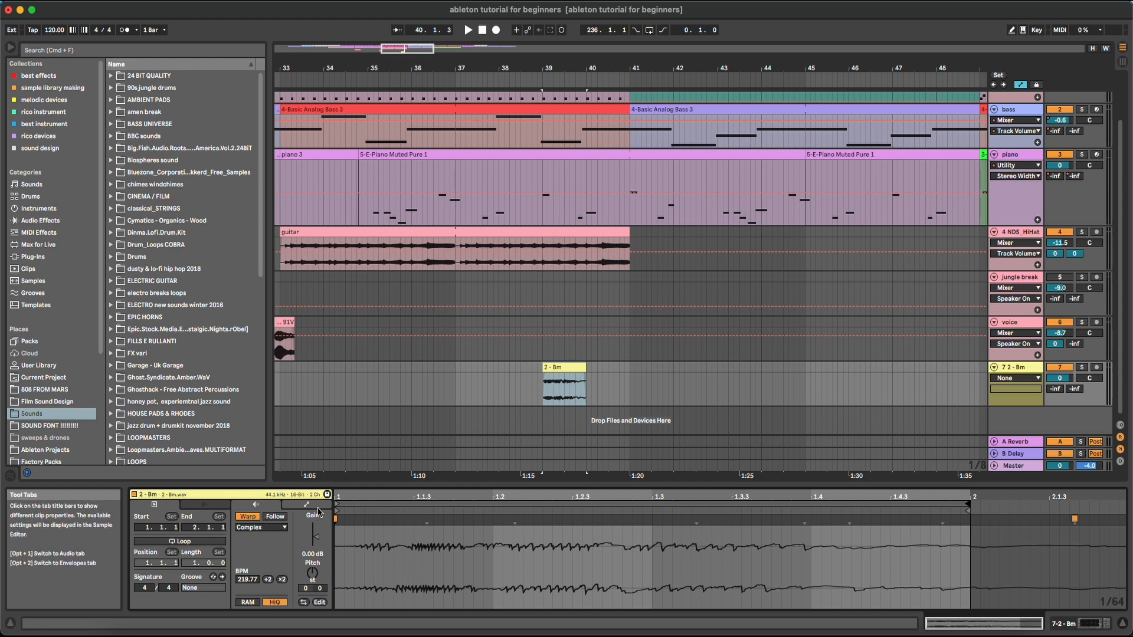
- Try looping the 2 - Bm clip and extending it to bar 46, and turn its Loop setting back off
click(180, 541)
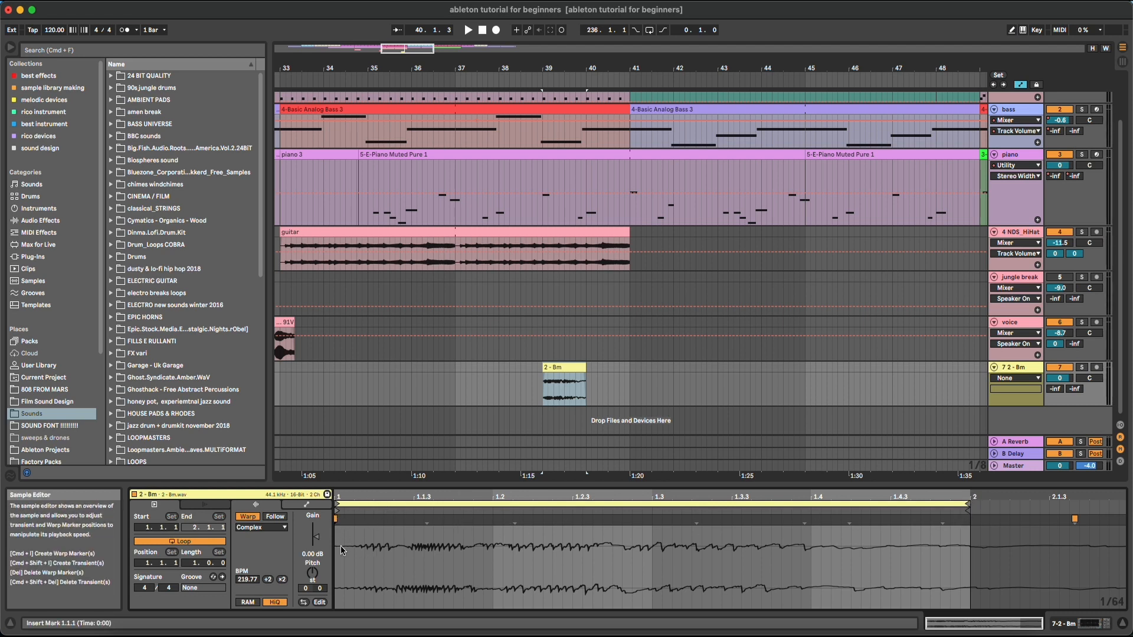
drag(342, 550, 961, 501)
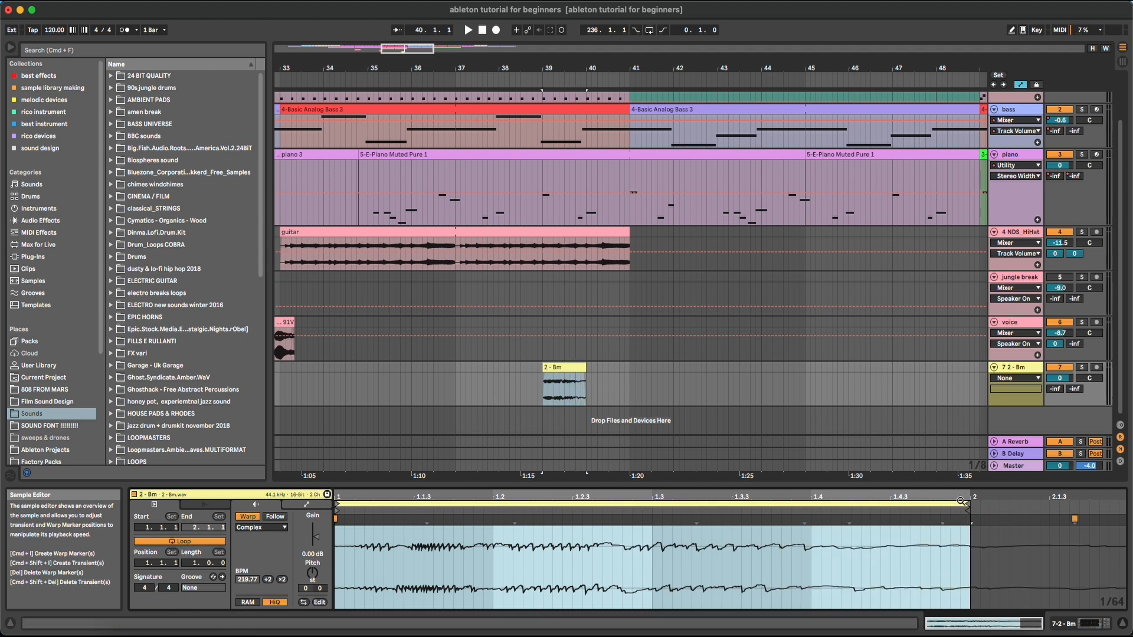
click(584, 367)
drag(583, 366, 849, 376)
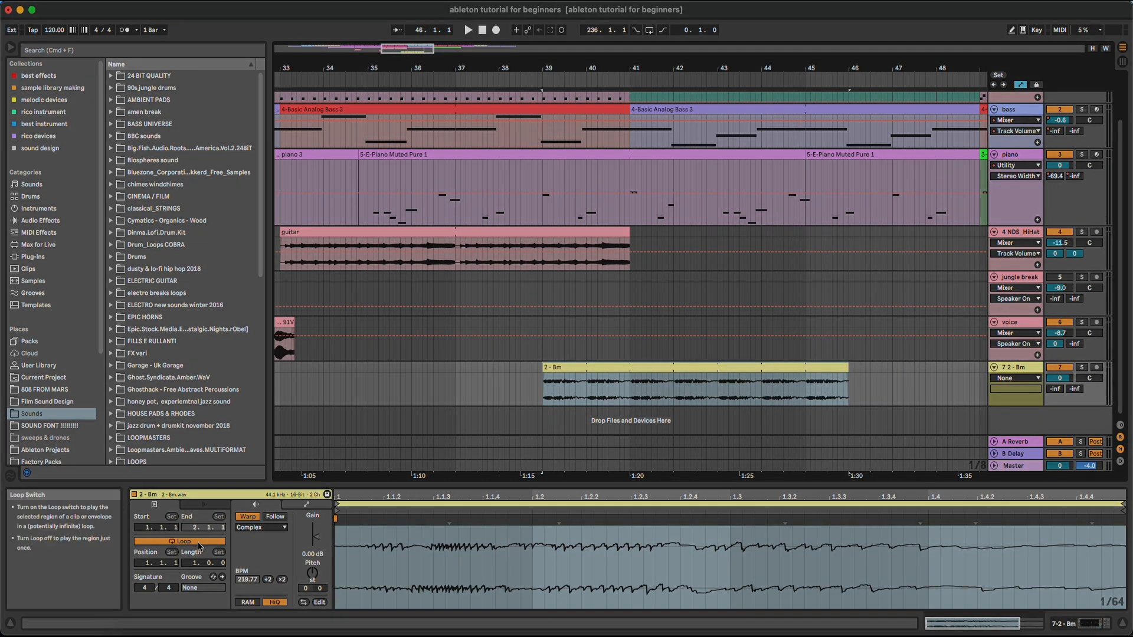
click(199, 543)
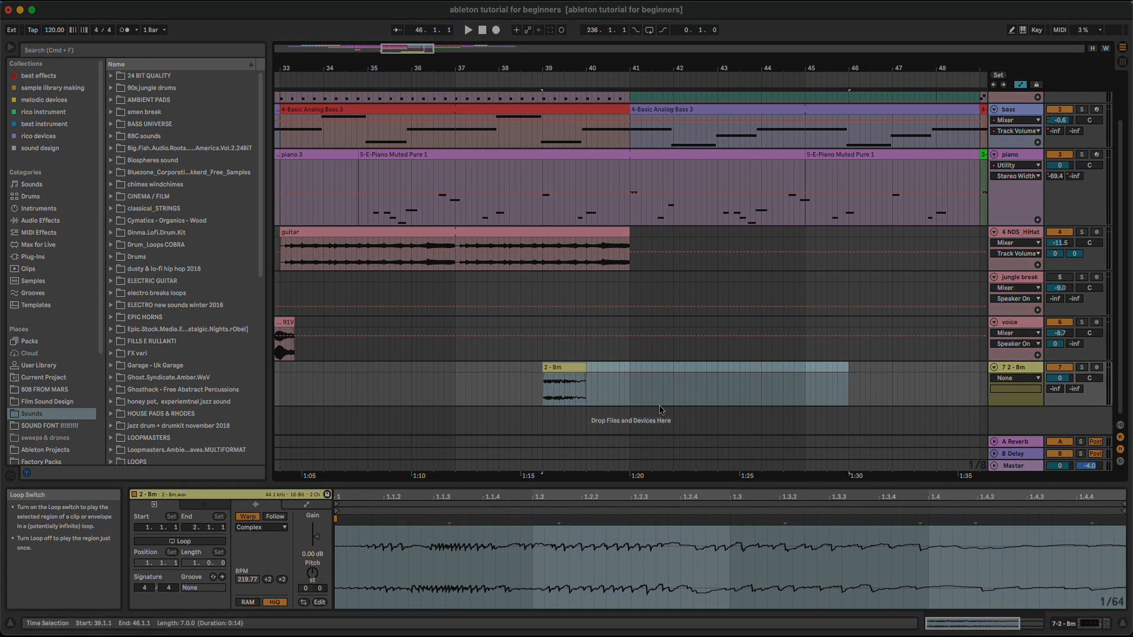
- Place the insert marker in the guitar clip's body and at several points in the empty lane before the clip
click(565, 369)
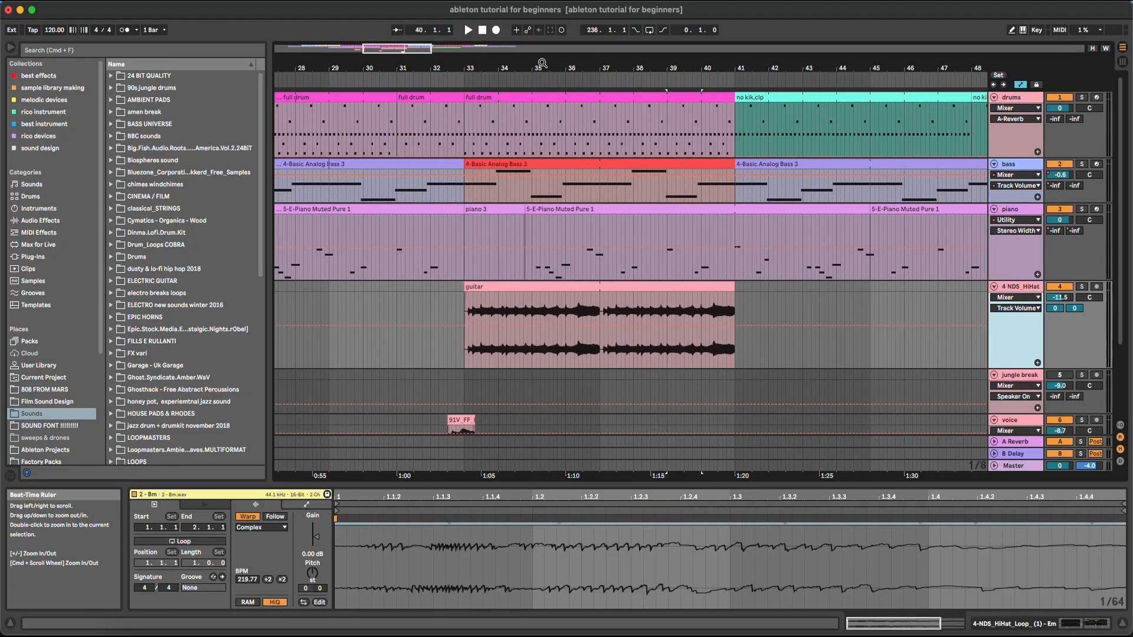
drag(541, 62, 542, 106)
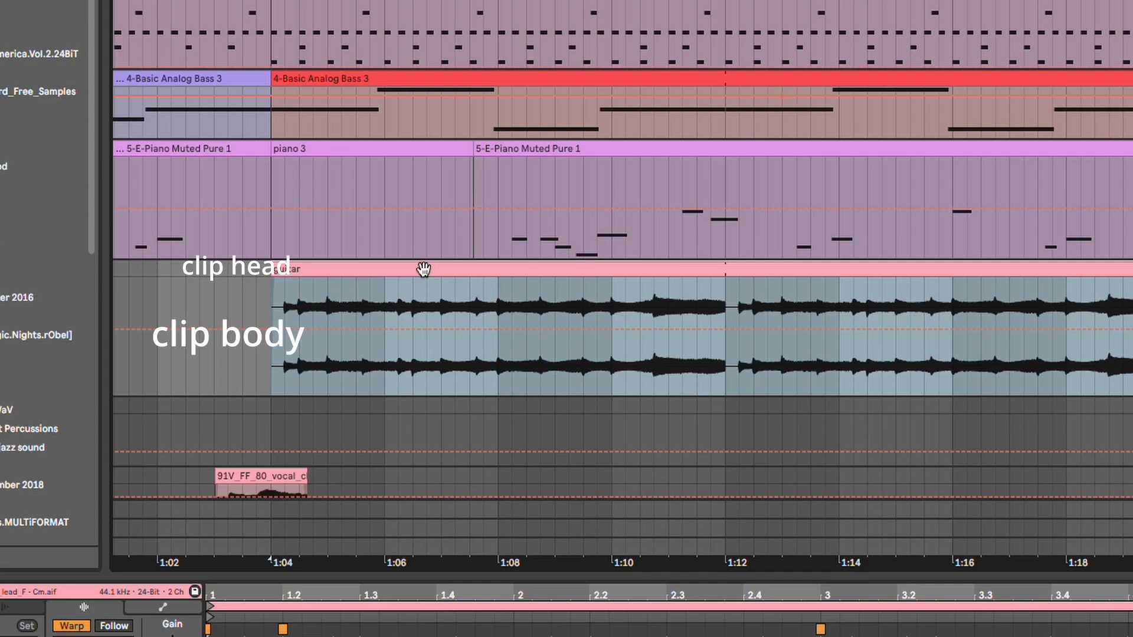
click(377, 302)
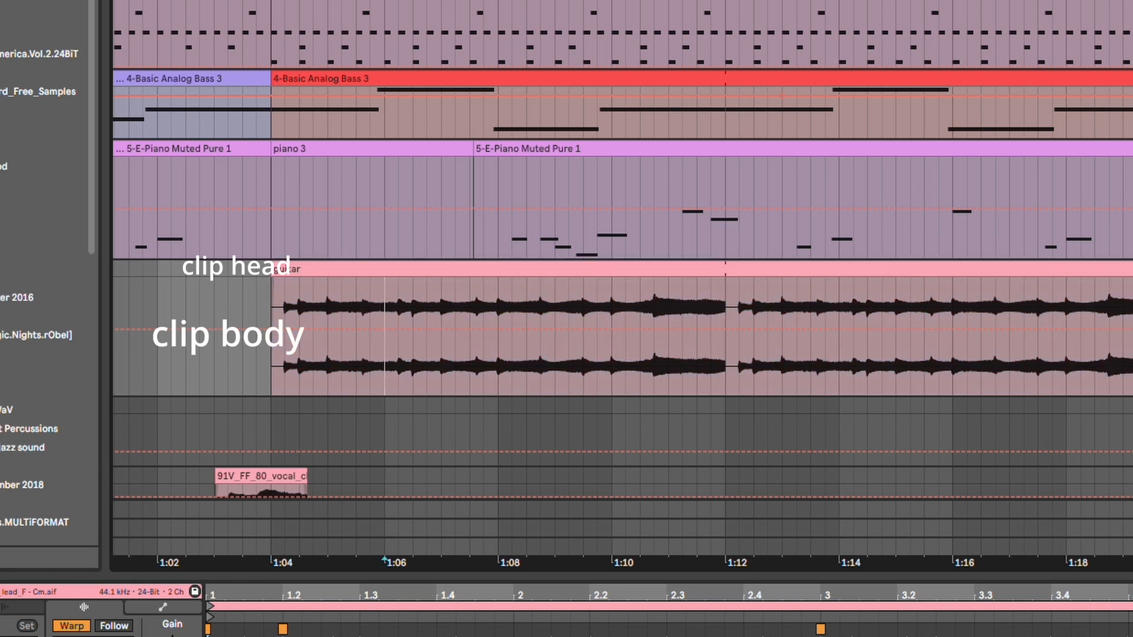
scroll(367, 274, left, 5)
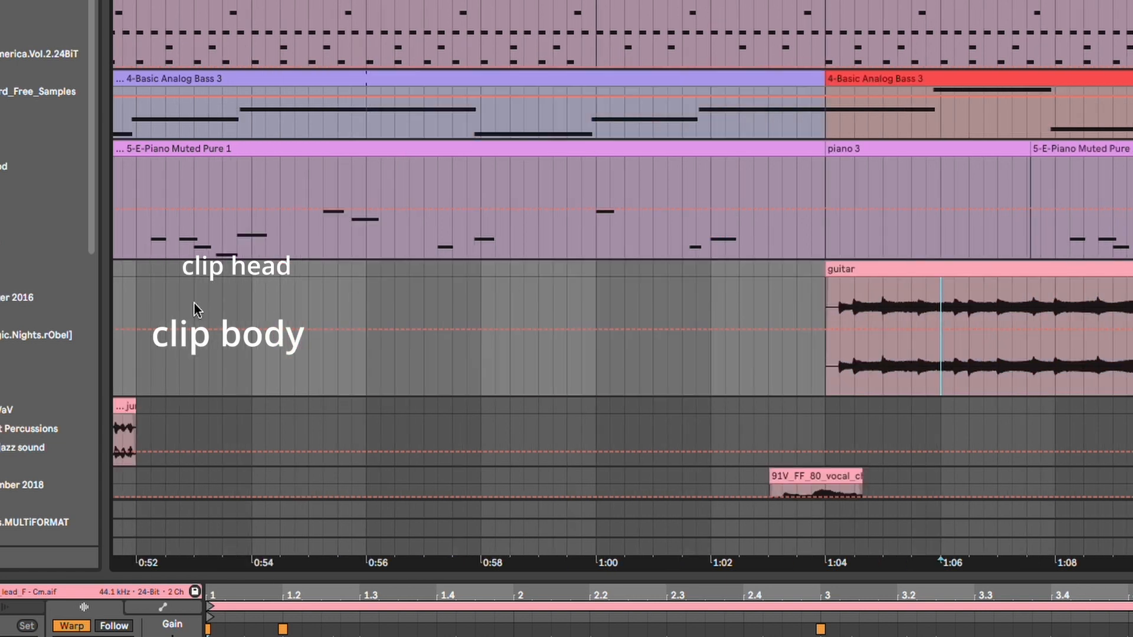
click(724, 300)
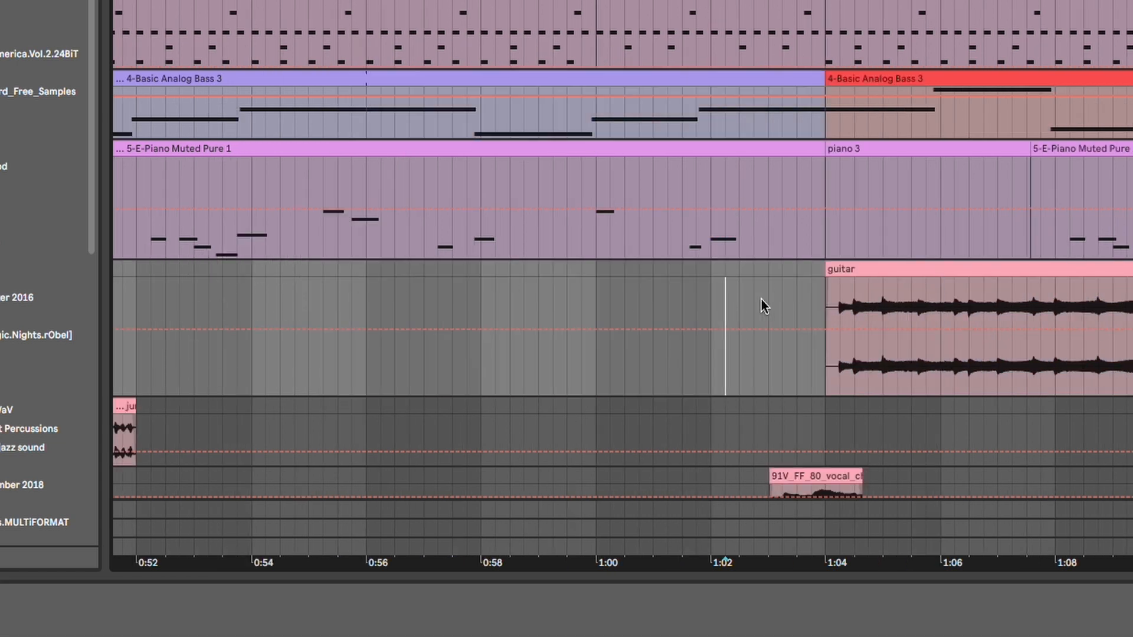
click(761, 300)
click(782, 323)
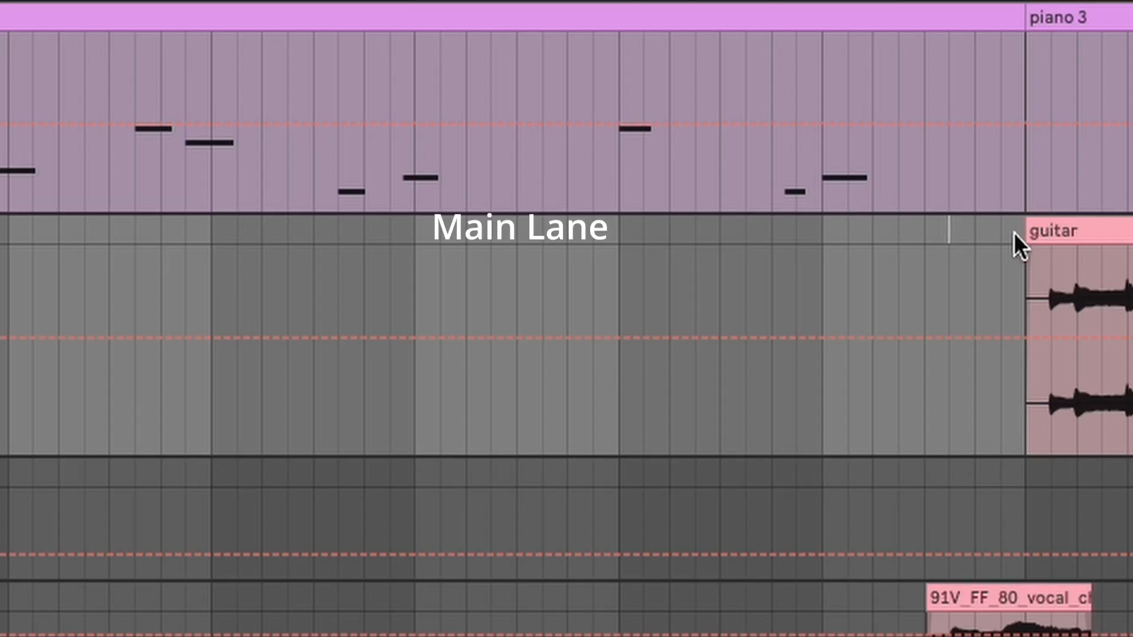
- Try moving the whole guitar clip earlier on its track, and undo the move
click(1114, 231)
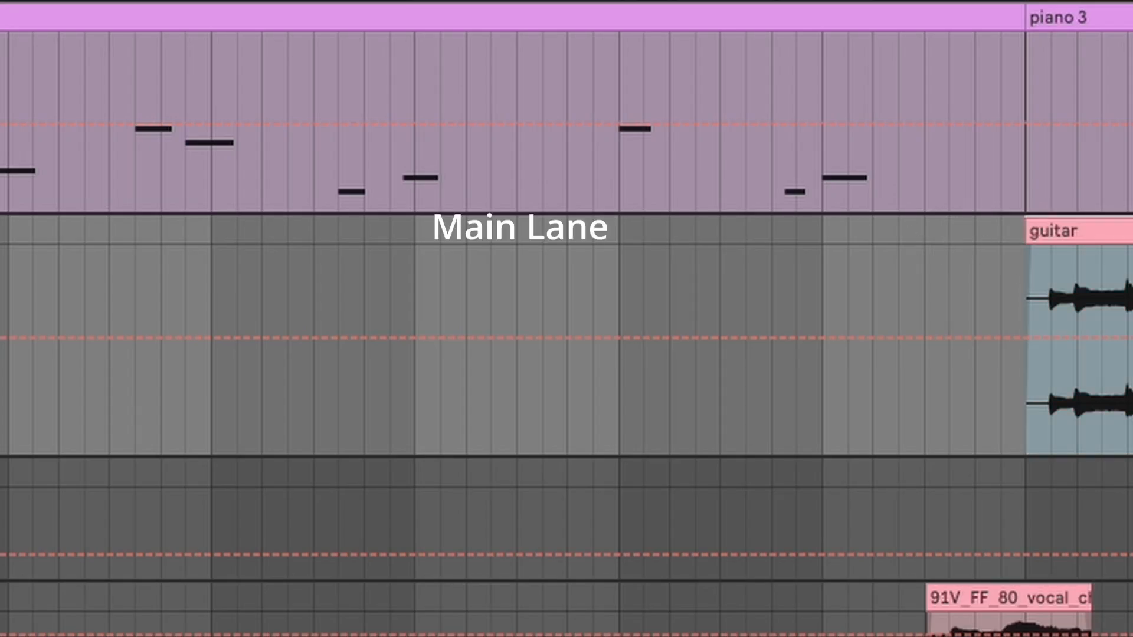
scroll(741, 94, down, 5)
drag(760, 231, 440, 229)
key(super+z)
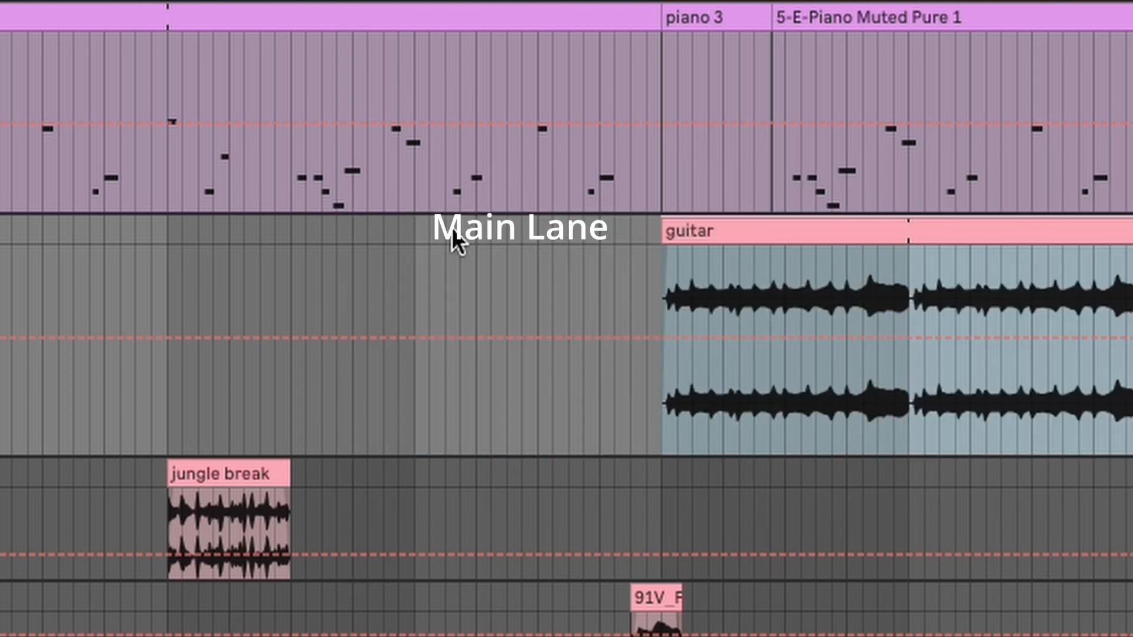
- Select the guitar clip's body from its start, and various shorter time ranges across it in the automation lane
click(707, 291)
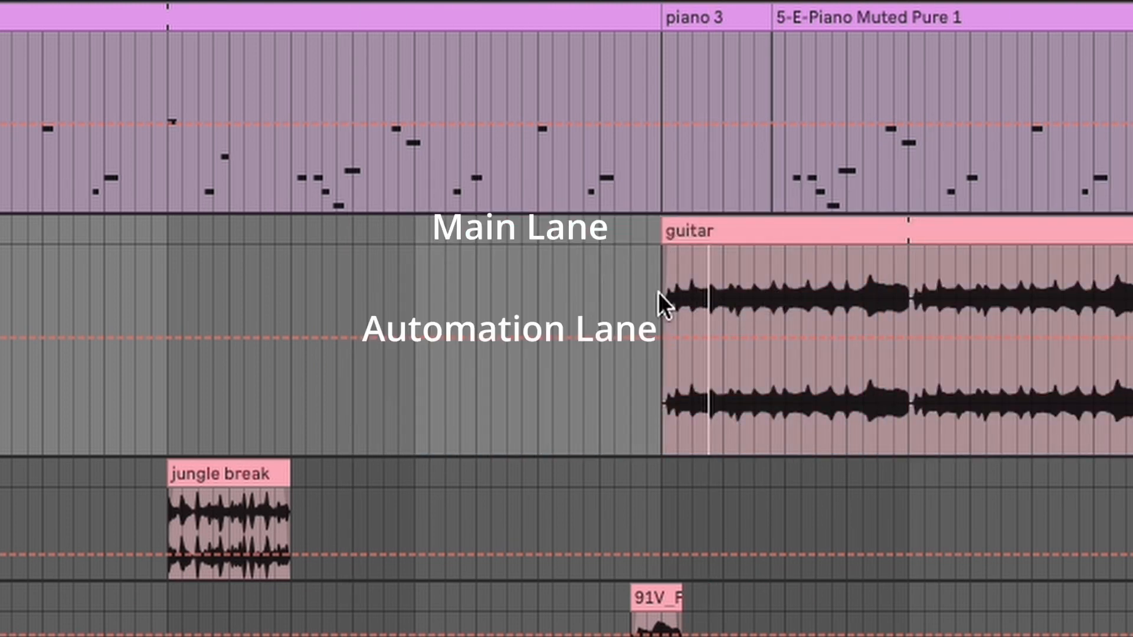
mouse_move(662, 295)
mouse_down()
mouse_move(940, 391)
mouse_move(1129, 395)
mouse_up()
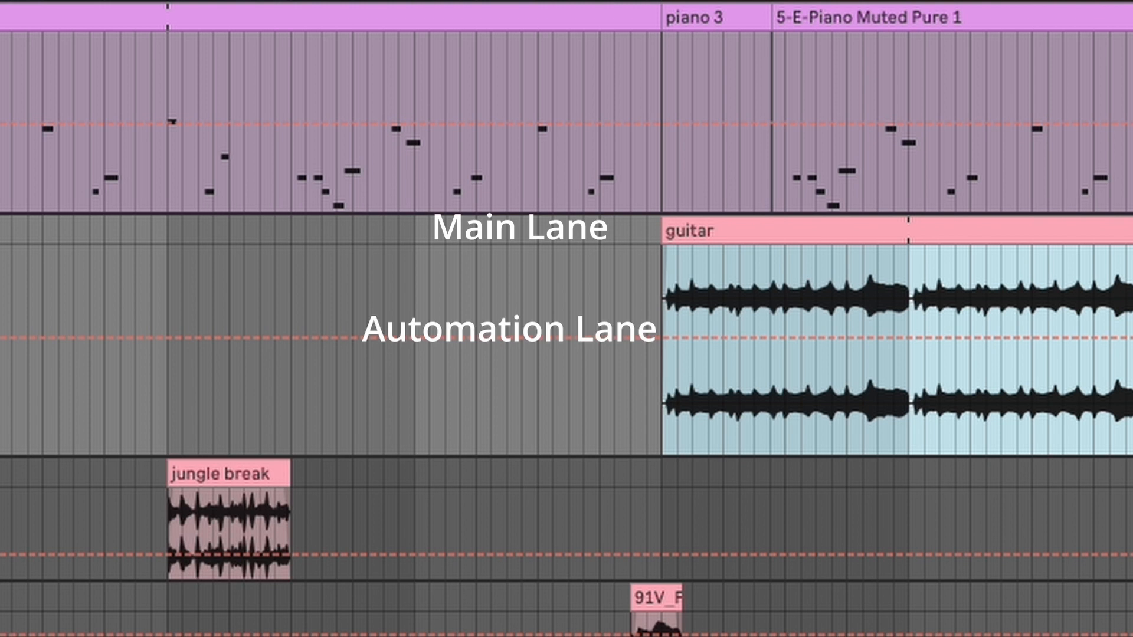
click(445, 336)
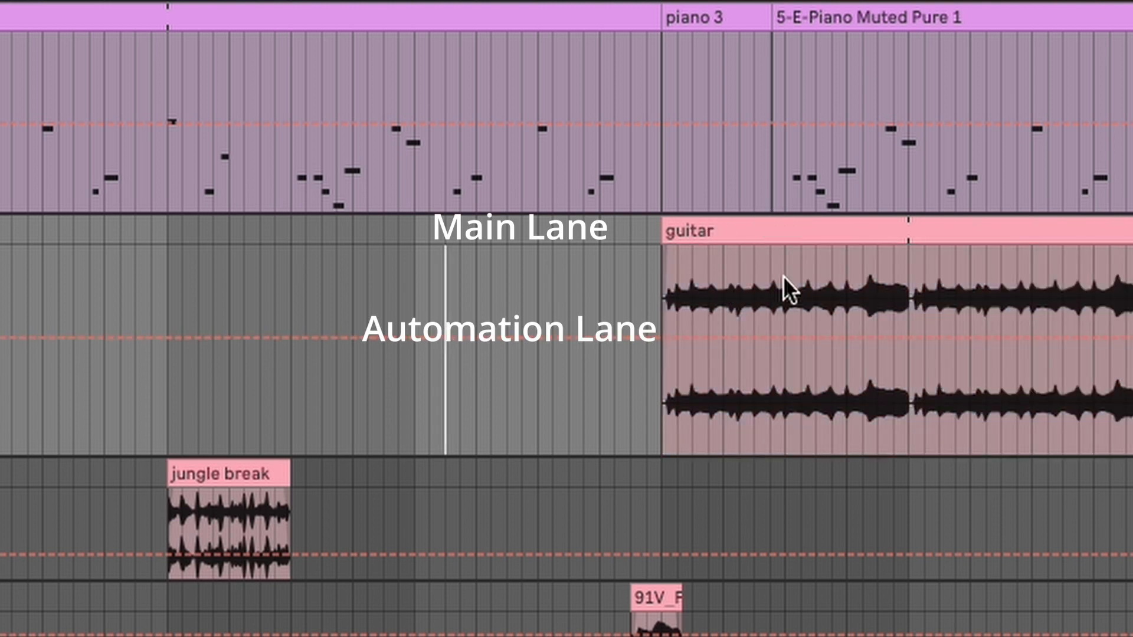
drag(832, 282, 1011, 269)
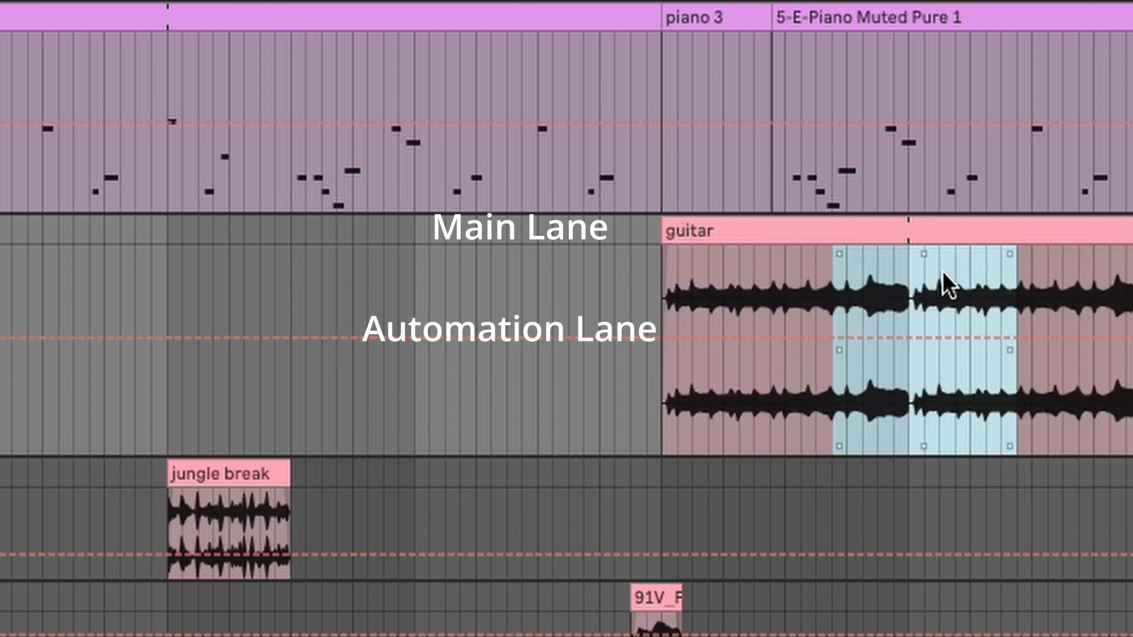
drag(909, 276, 864, 284)
drag(707, 283, 926, 285)
click(831, 283)
drag(1017, 284, 924, 283)
drag(788, 282, 1031, 281)
drag(938, 281, 649, 289)
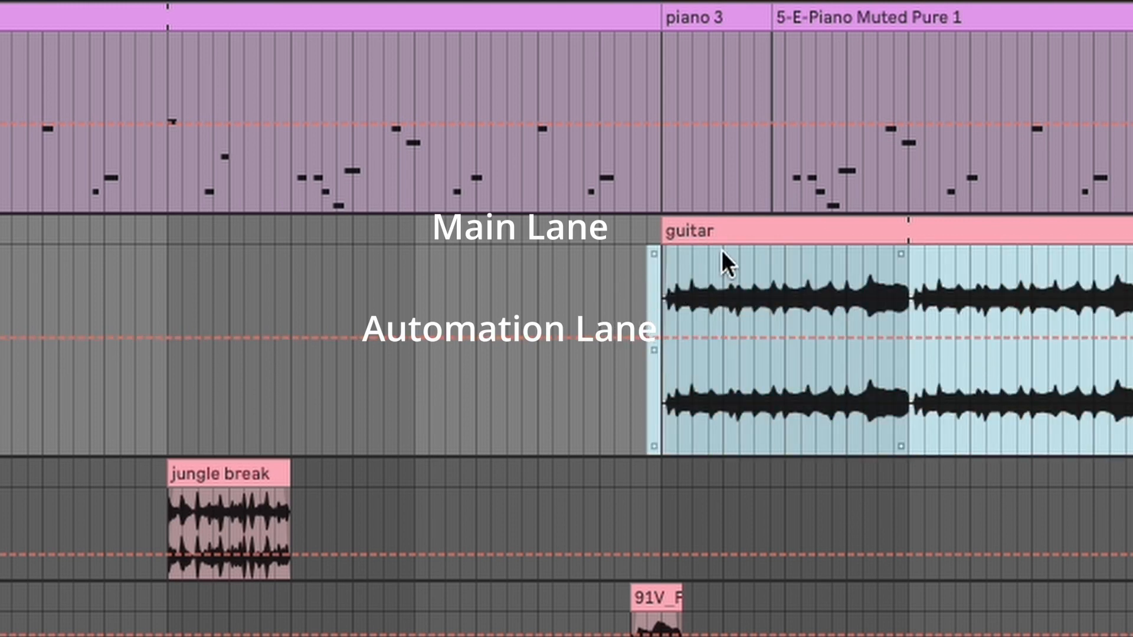
- Try moving the whole guitar clip to a later position on its track, and undo the move
click(739, 232)
drag(738, 232, 1125, 236)
key(super+z)
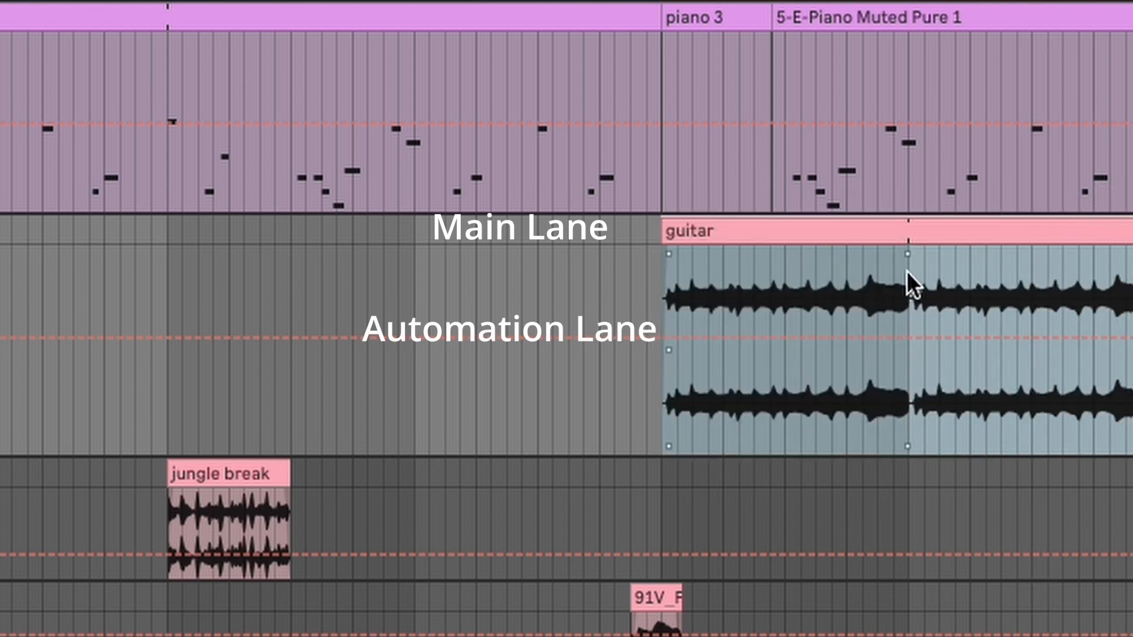
- Select bars 33 to 35 of the guitar clip, try moving that section to bar 25, and undo the move
click(831, 281)
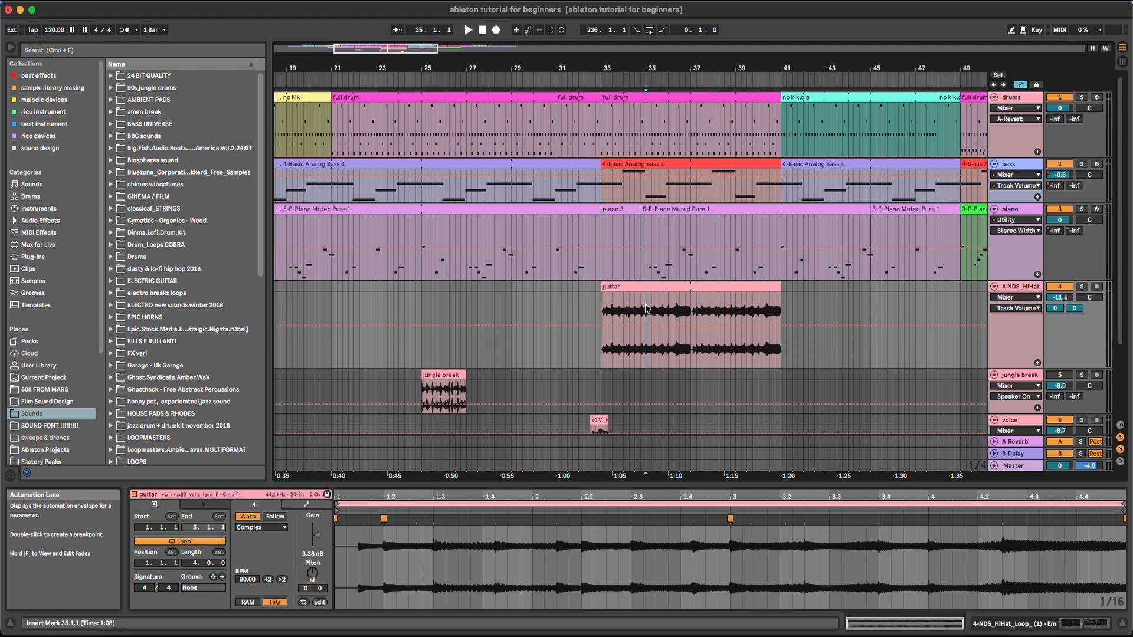
drag(646, 305, 600, 306)
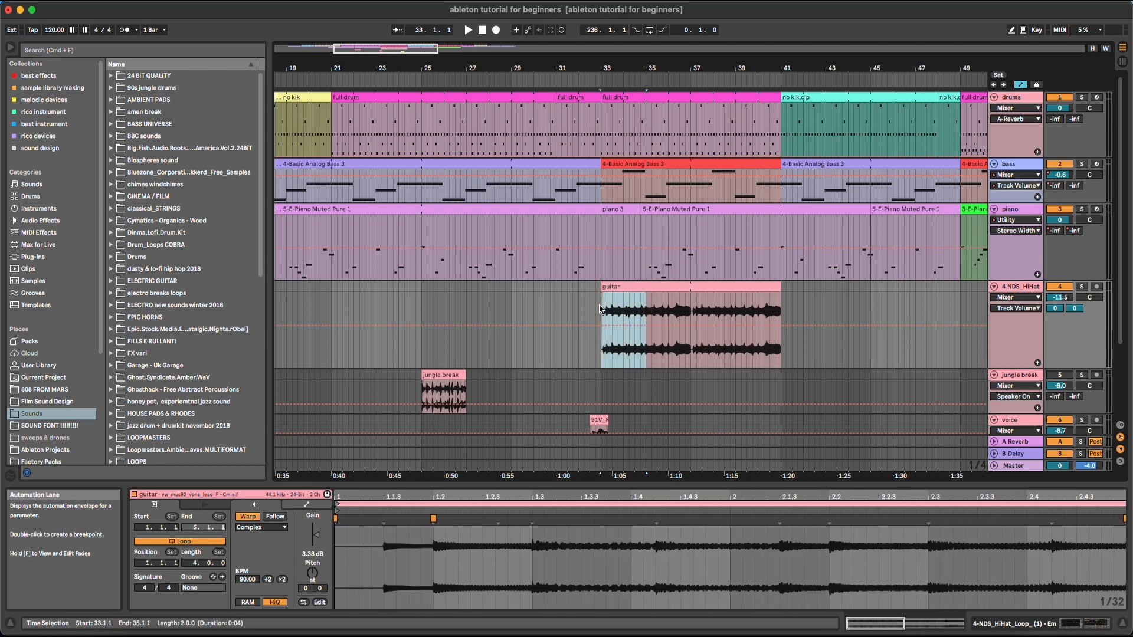
click(600, 286)
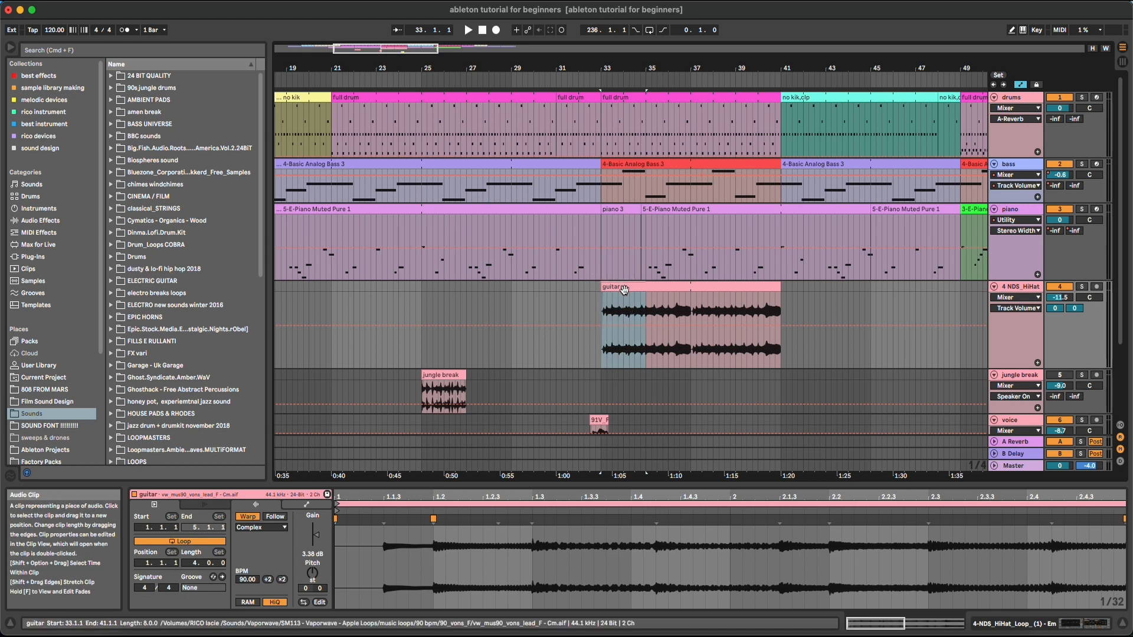
drag(624, 289, 443, 295)
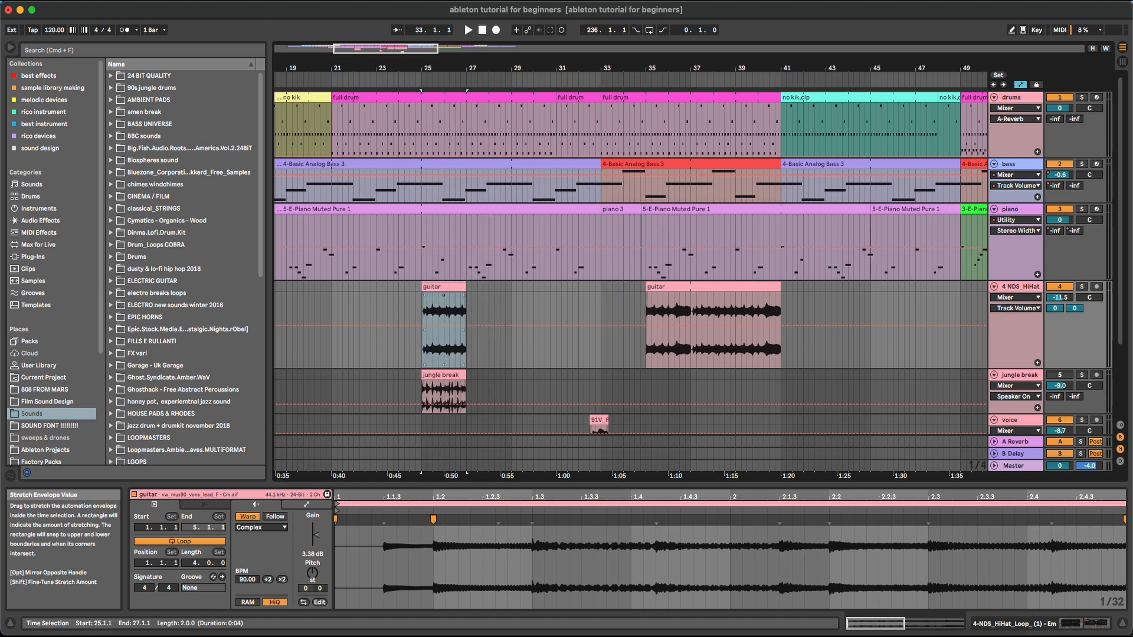
key(super+z)
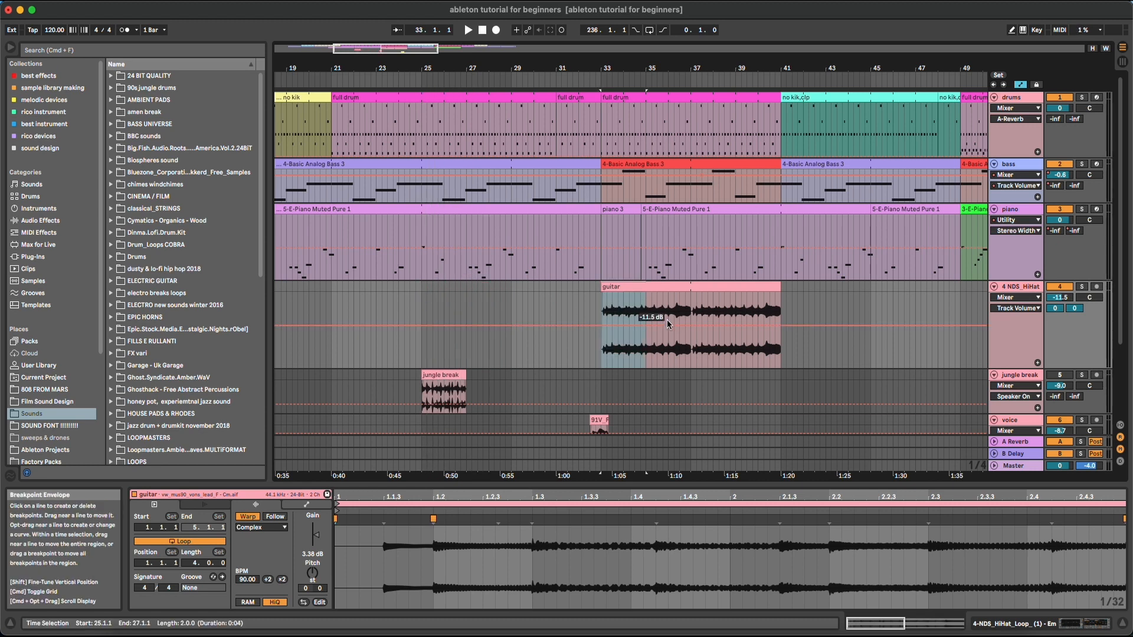
- Select bars 37 to 41 of the guitar clip, try moving that section to bar 41, and undo the edit
click(676, 305)
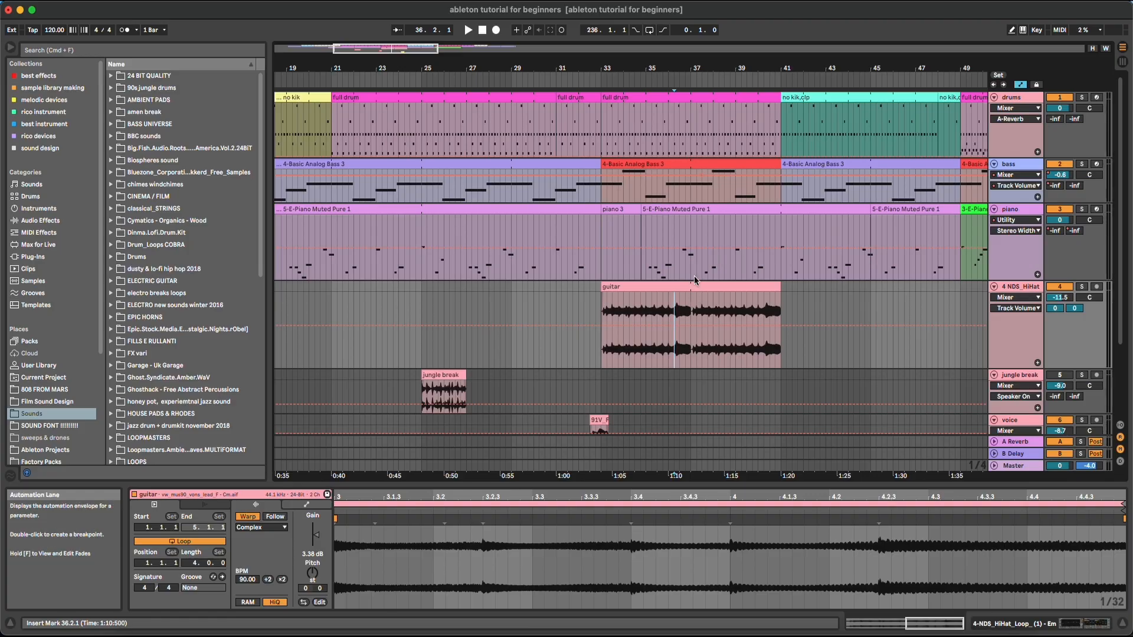
click(691, 300)
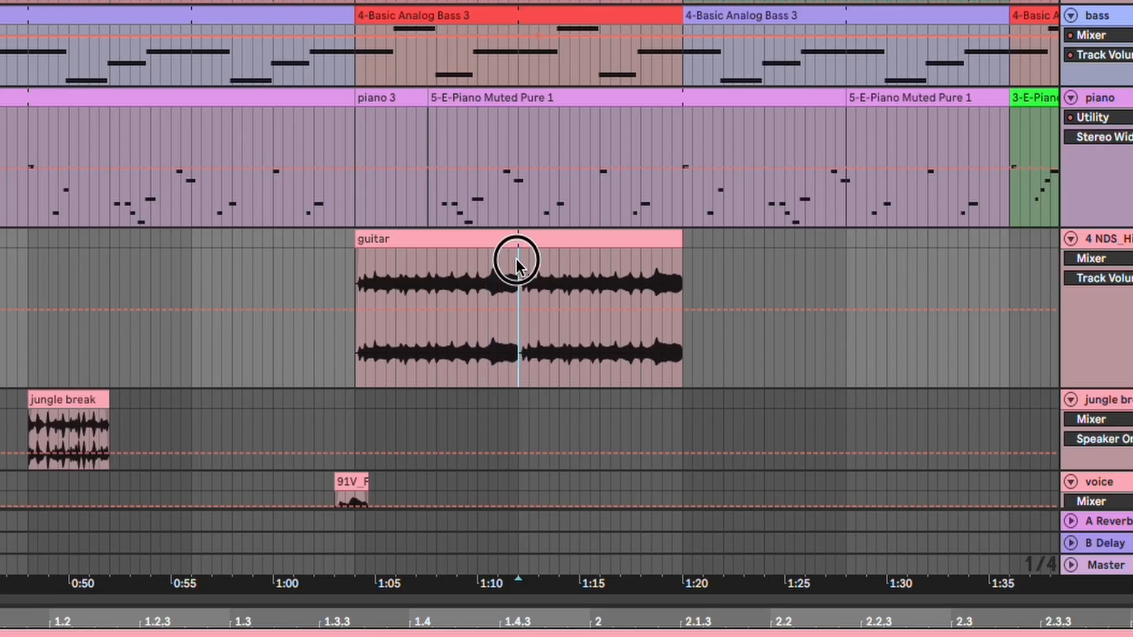
drag(515, 260, 681, 235)
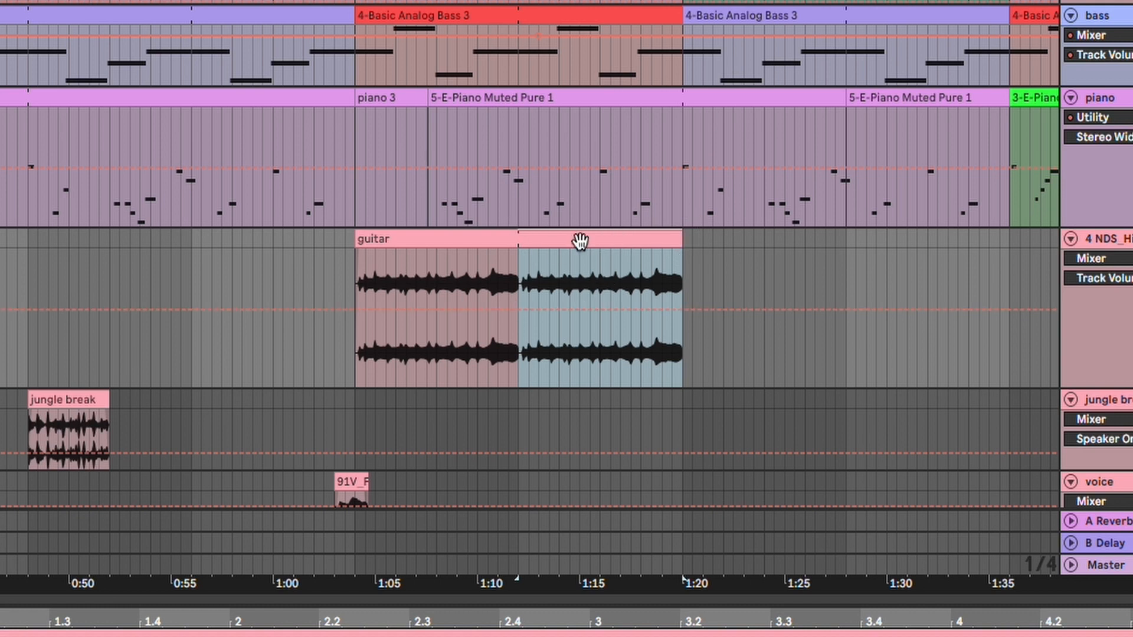
mouse_move(580, 241)
mouse_down()
mouse_move(746, 237)
mouse_move(582, 241)
mouse_up()
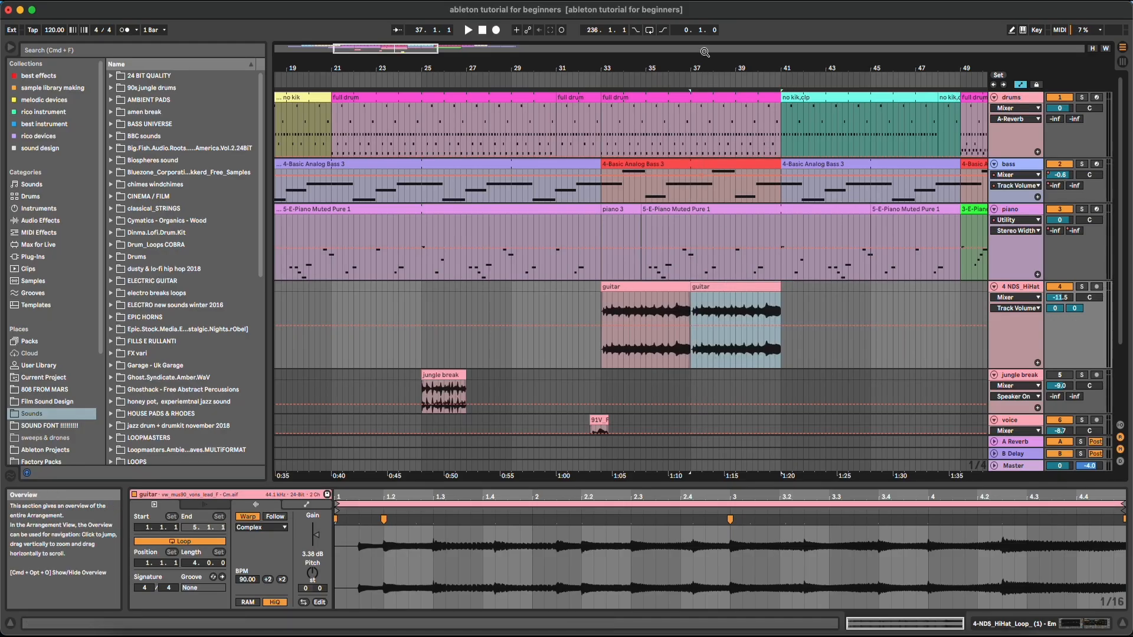
drag(706, 68, 706, 84)
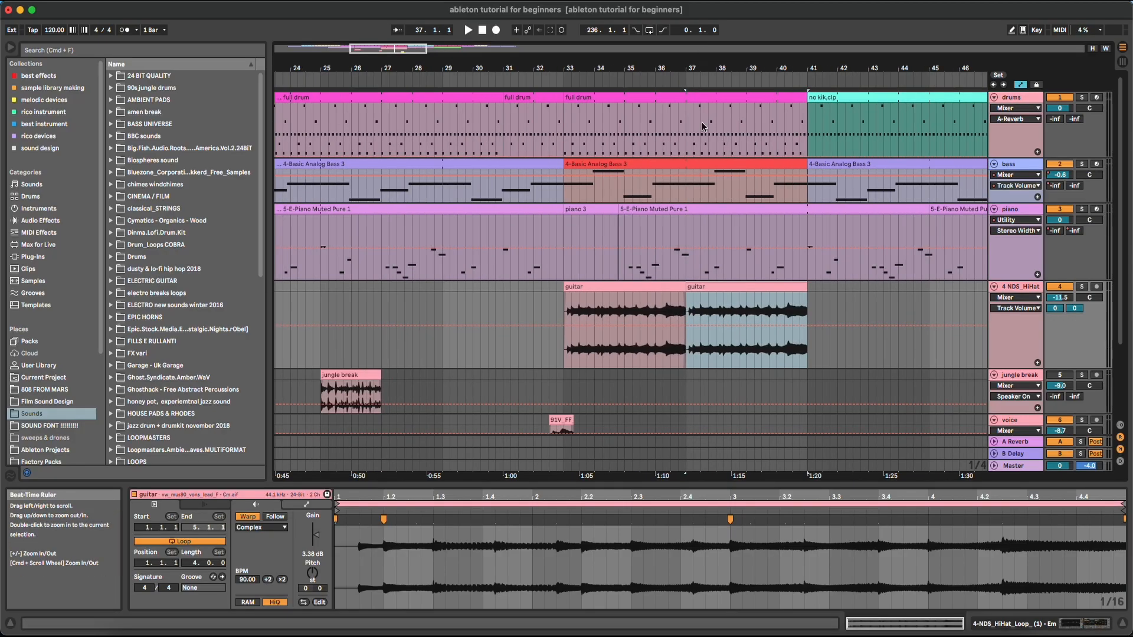
click(690, 313)
click(718, 286)
key(super+d)
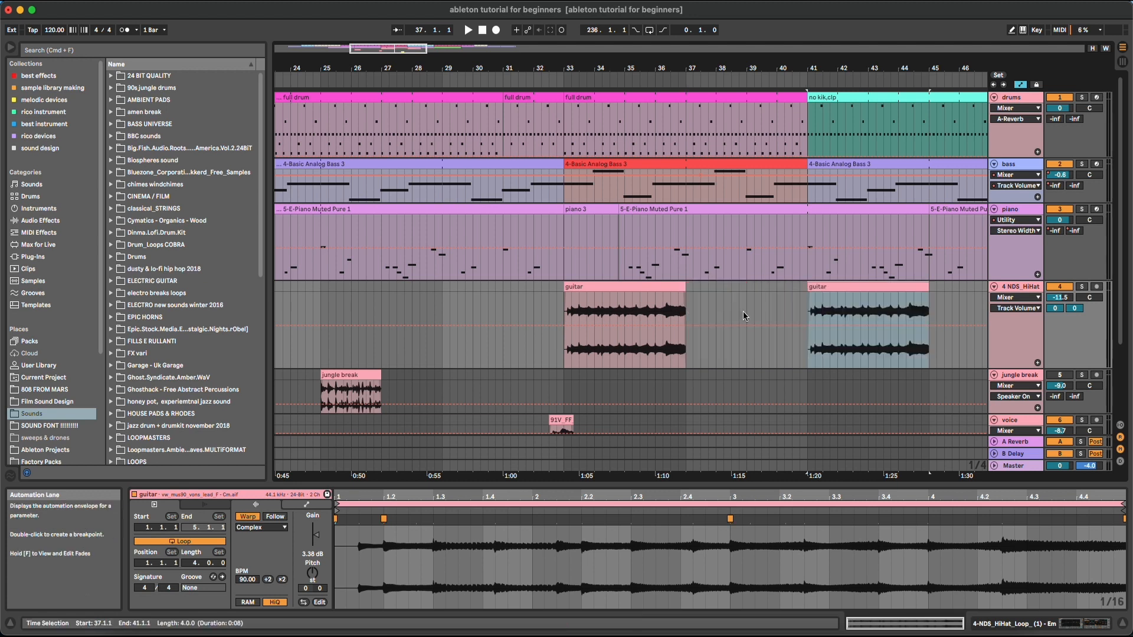
key(z)
key(super+z)
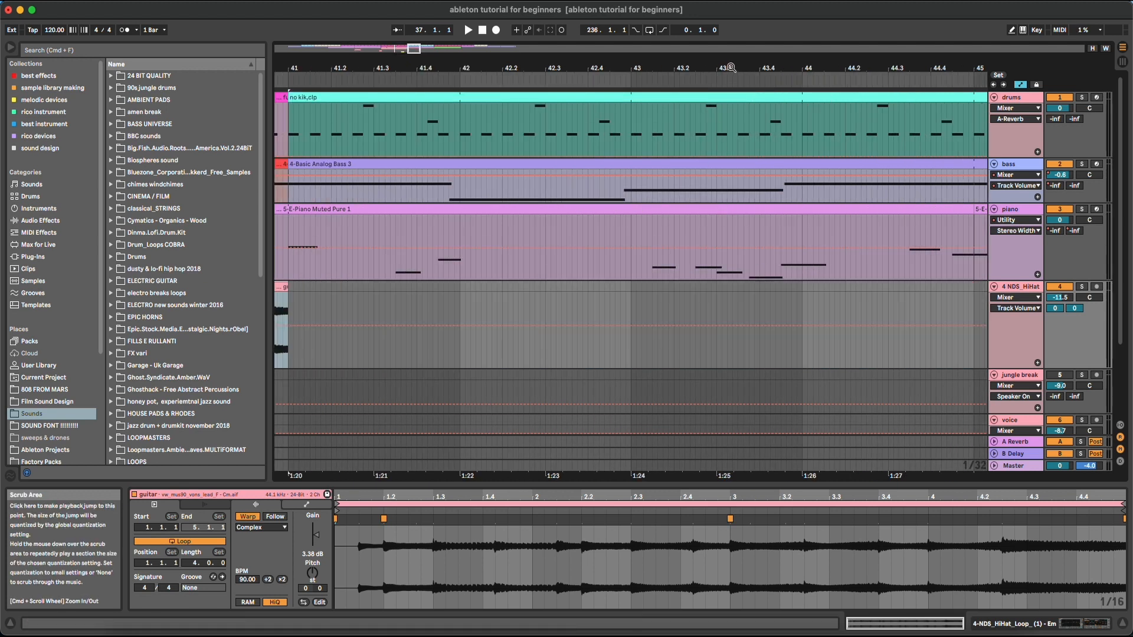
- Select the last bar of the guitar clip, try moving it later on the track, and undo the move
drag(730, 68, 730, 33)
click(544, 305)
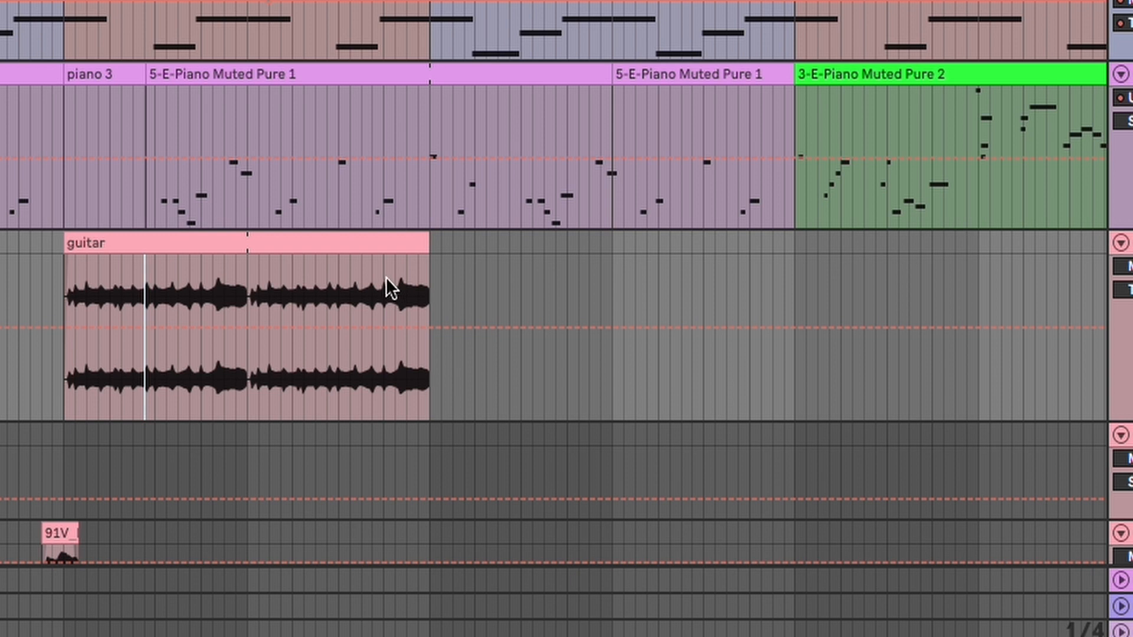
drag(655, 305, 671, 305)
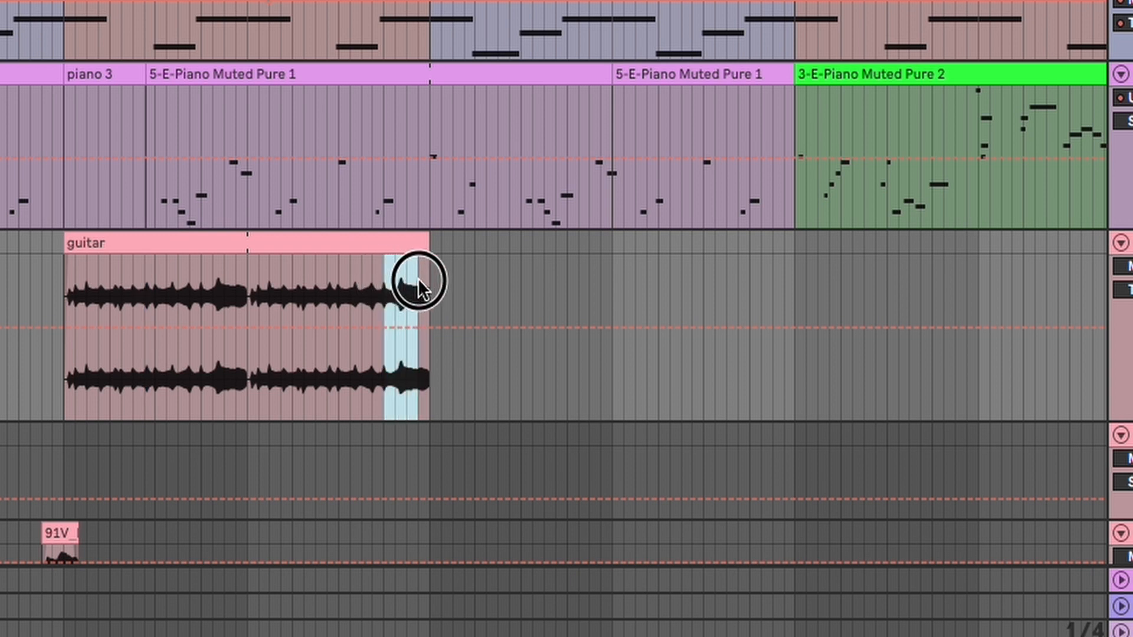
drag(419, 283, 424, 246)
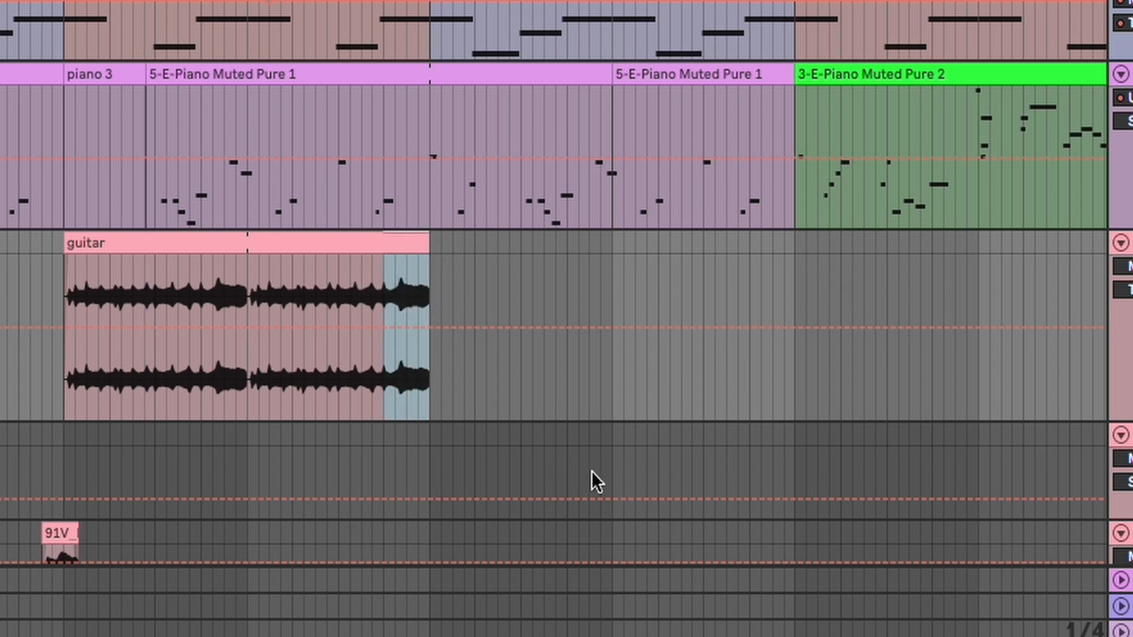
drag(419, 242, 646, 236)
key(super+z)
- Place seven copies of the guitar clip's last bar along the empty part of its track, and undo them all
drag(420, 243, 550, 257)
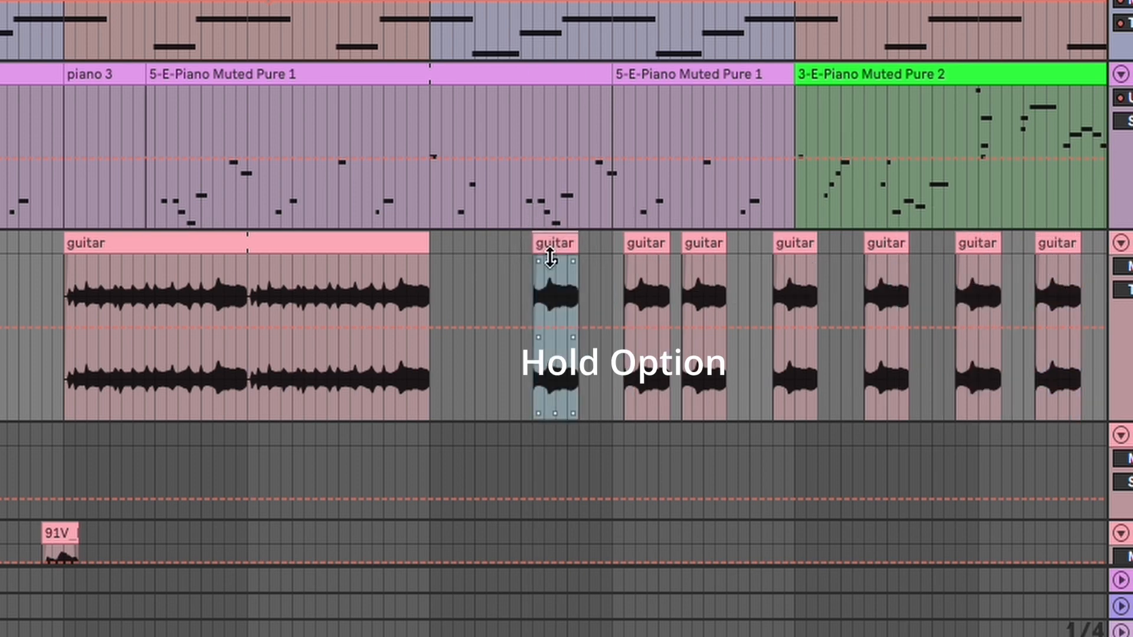
key(super+z)
key(super+z)
key(super+z)
key(super+z)
key(super+z)
key(super+z)
key(super+z)
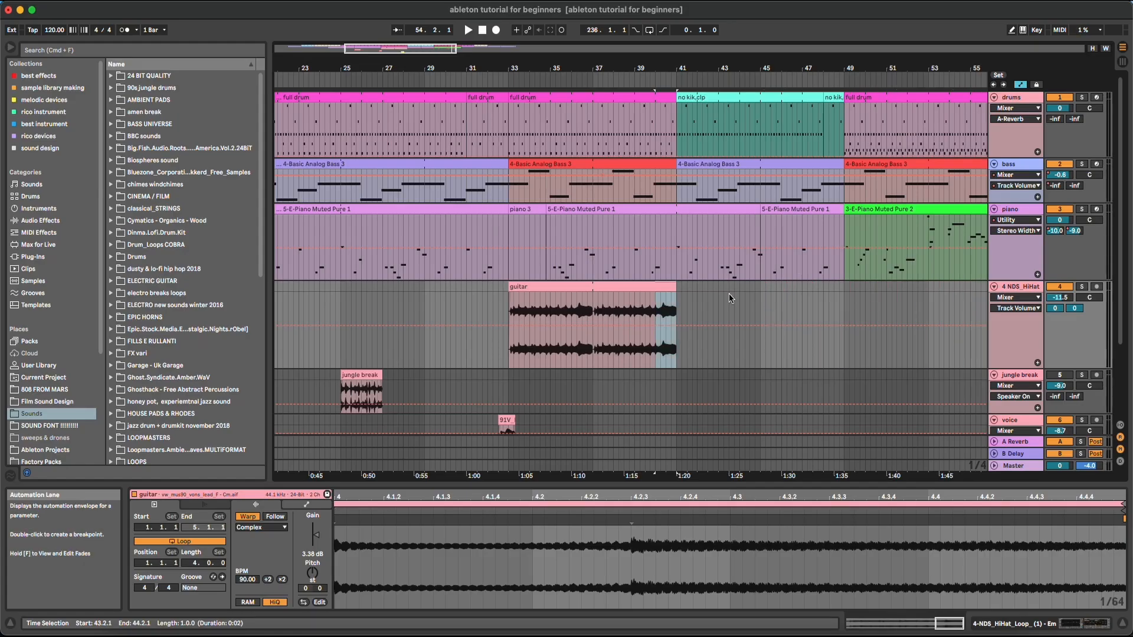
- Select bars 45 to 51 in the guitar track's empty main lane, and try a selection in its automation lane
click(767, 287)
drag(760, 286, 888, 290)
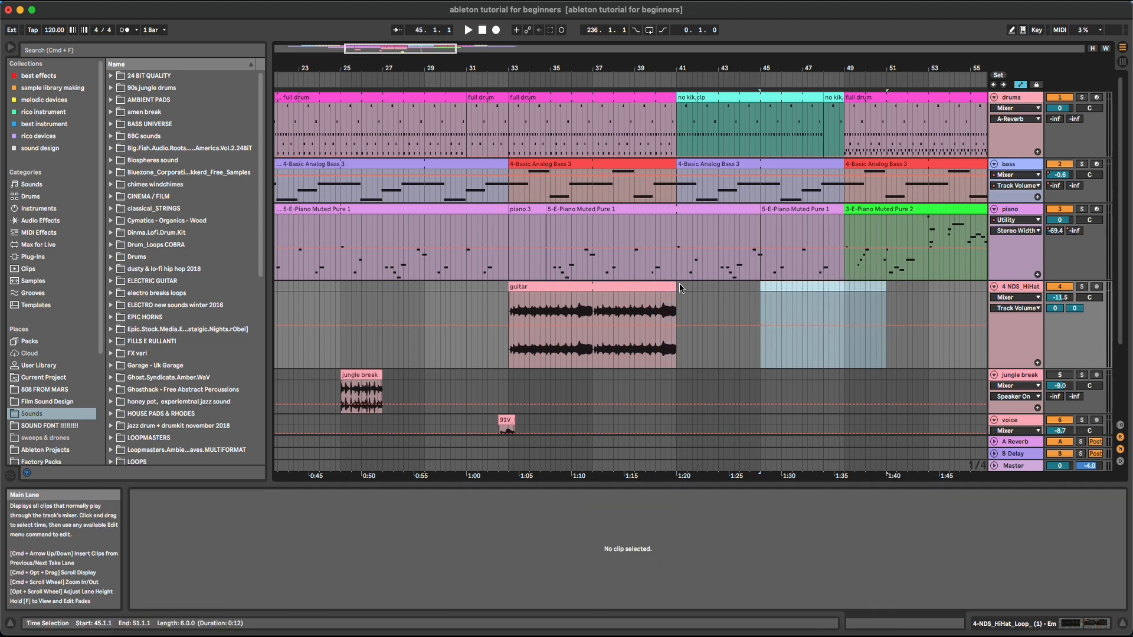
drag(741, 309, 907, 290)
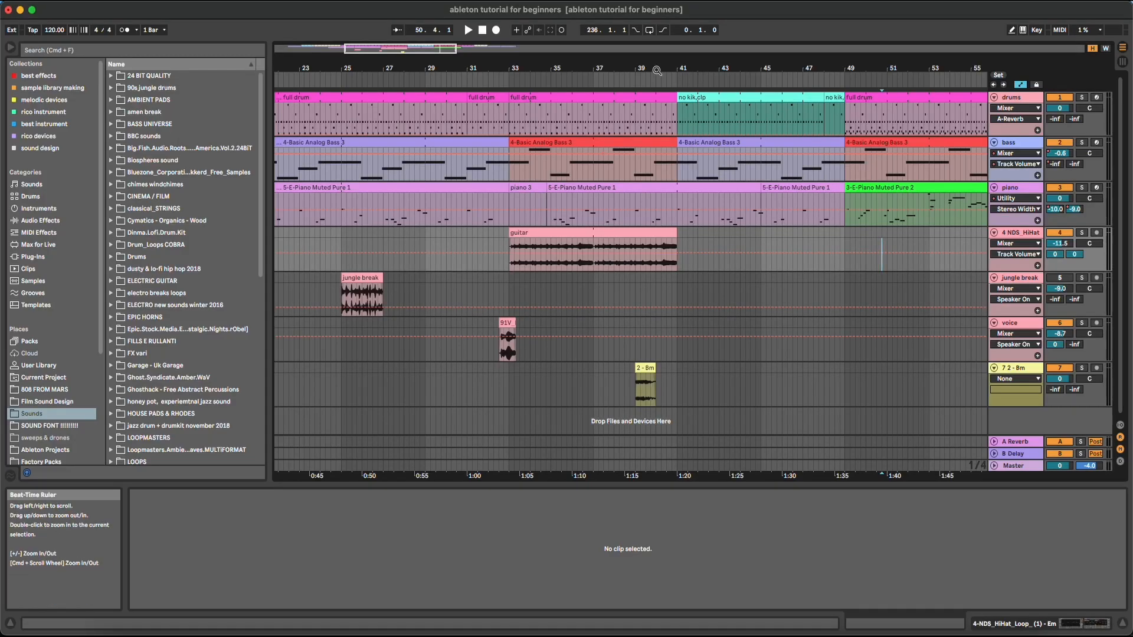
drag(656, 69, 629, 68)
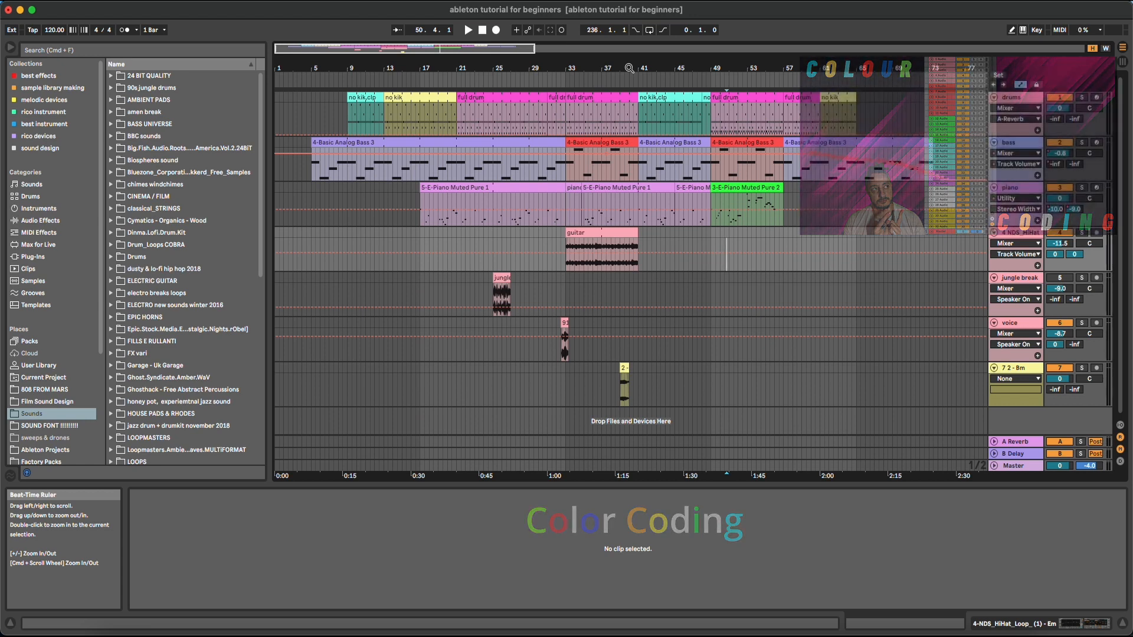
click(1021, 142)
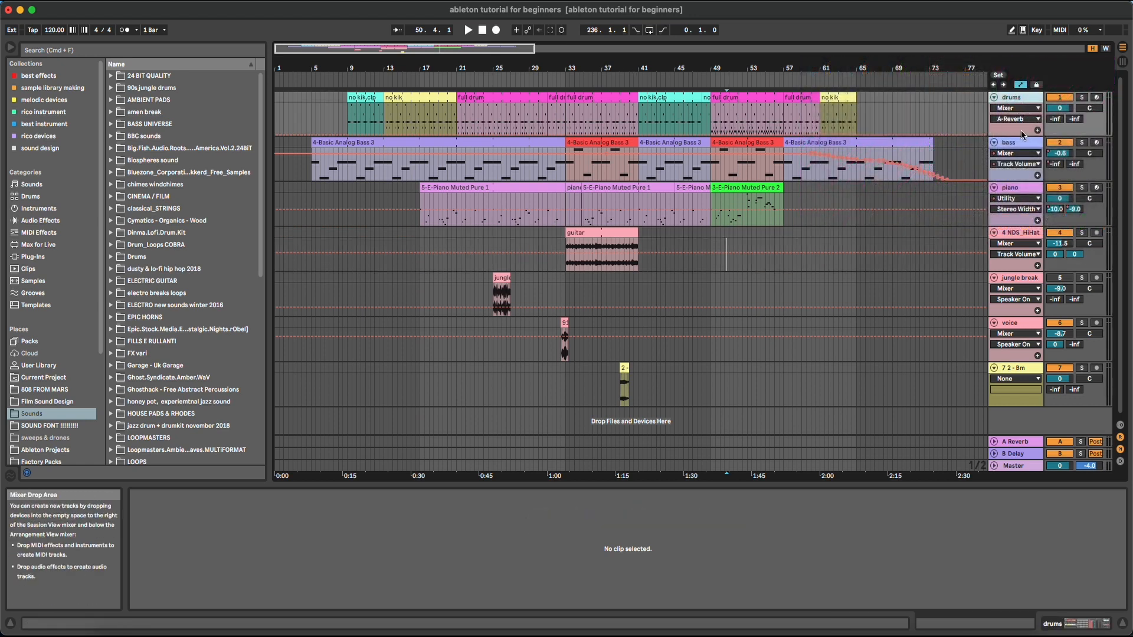
click(1016, 192)
click(1018, 233)
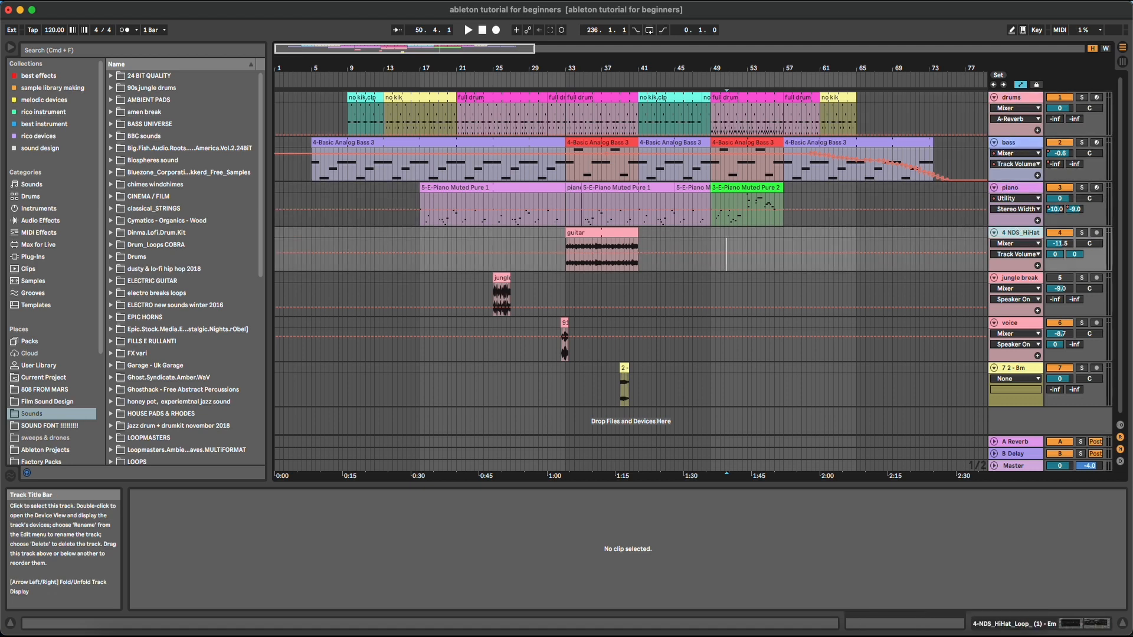
click(1021, 99)
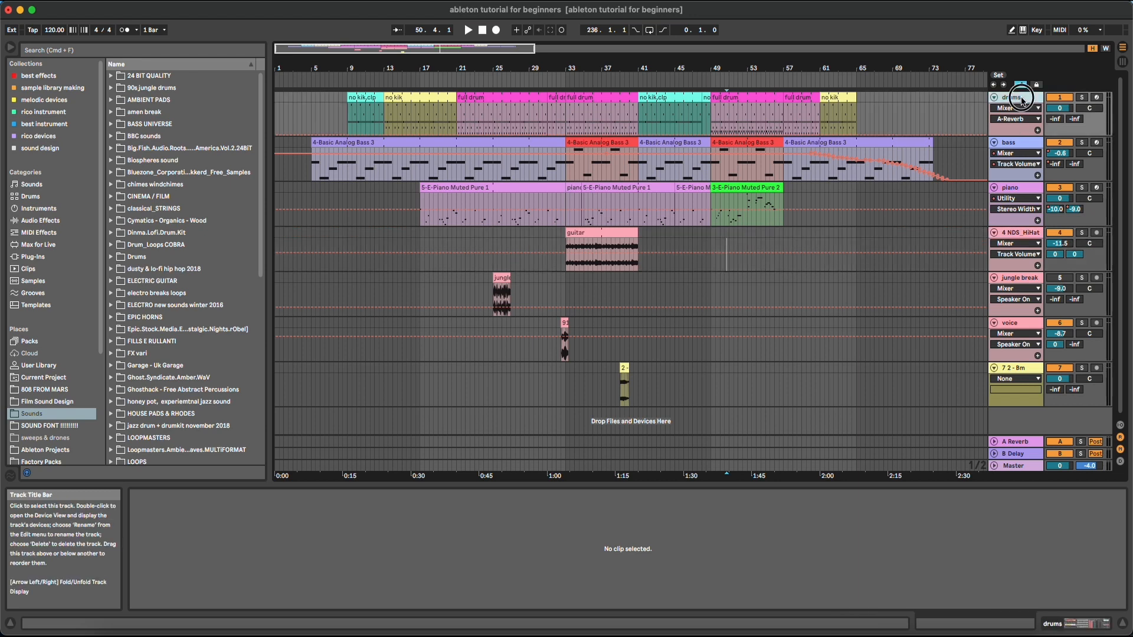
- Insert a new audio track below the piano track and a new MIDI track beneath that audio track
right_click(1010, 193)
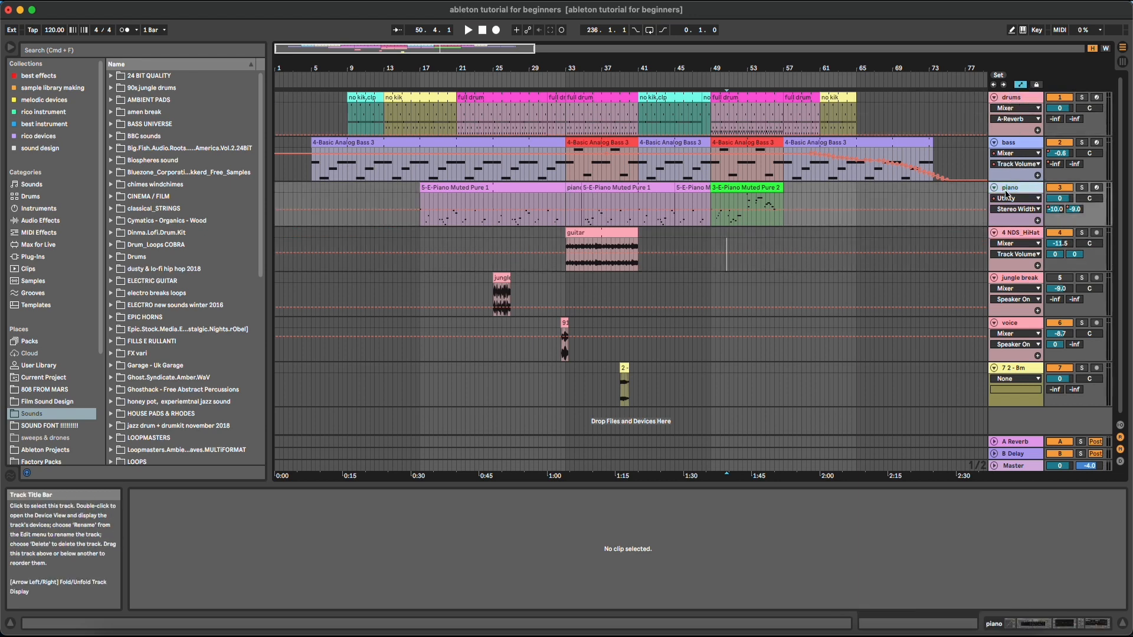
click(891, 299)
right_click(1002, 235)
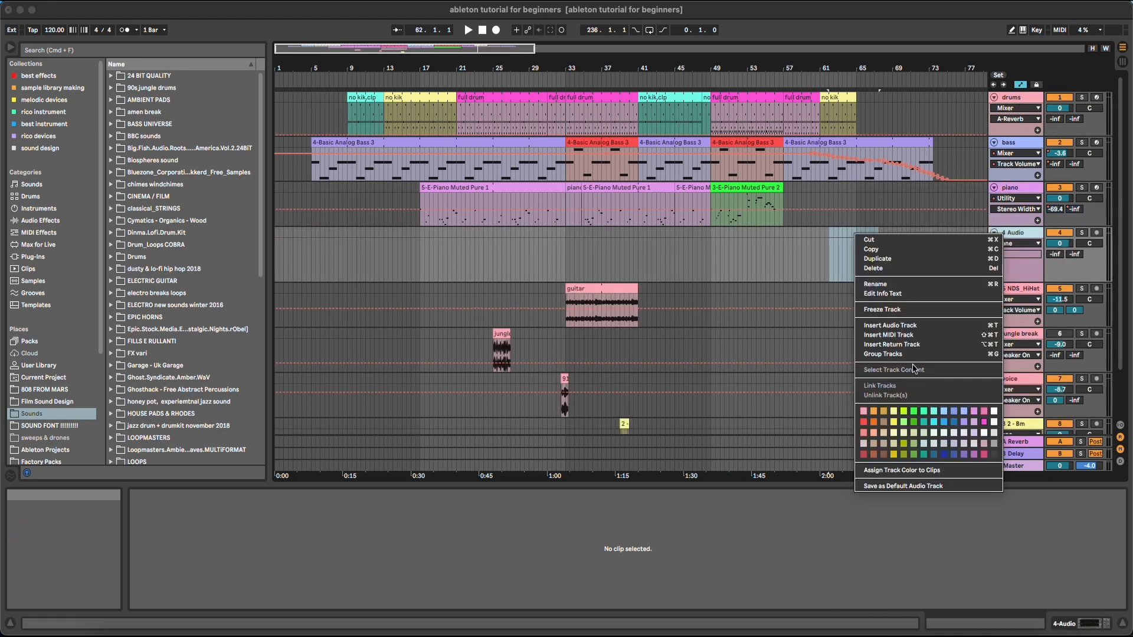
click(907, 339)
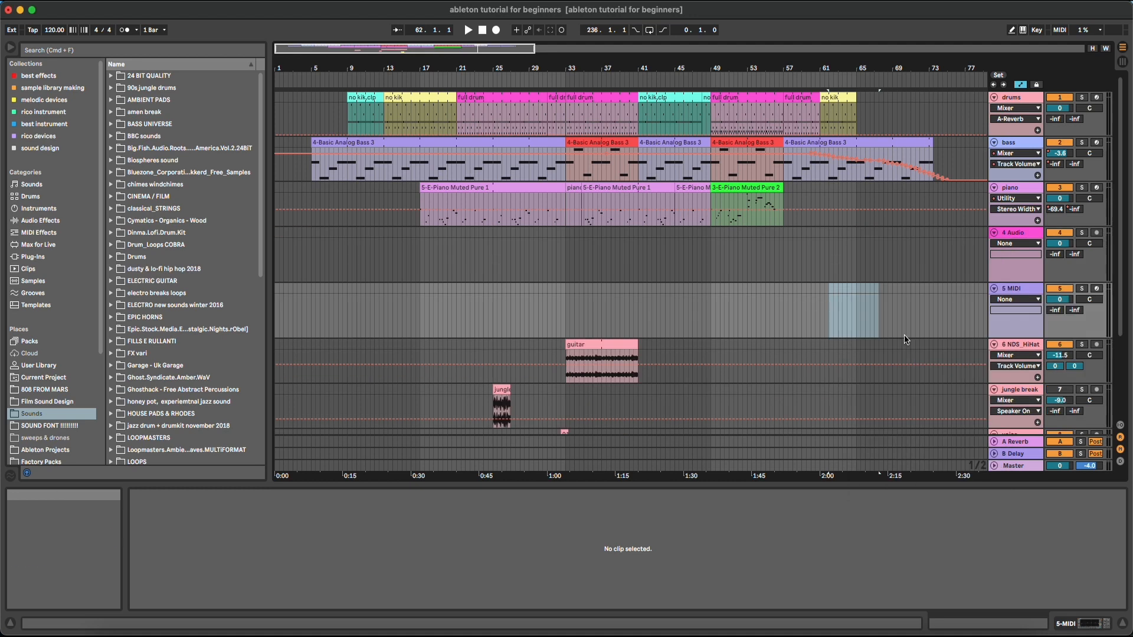
- Try adding short empty MIDI clips to the new MIDI track, and undo them together with both inserted tracks
double_click(785, 301)
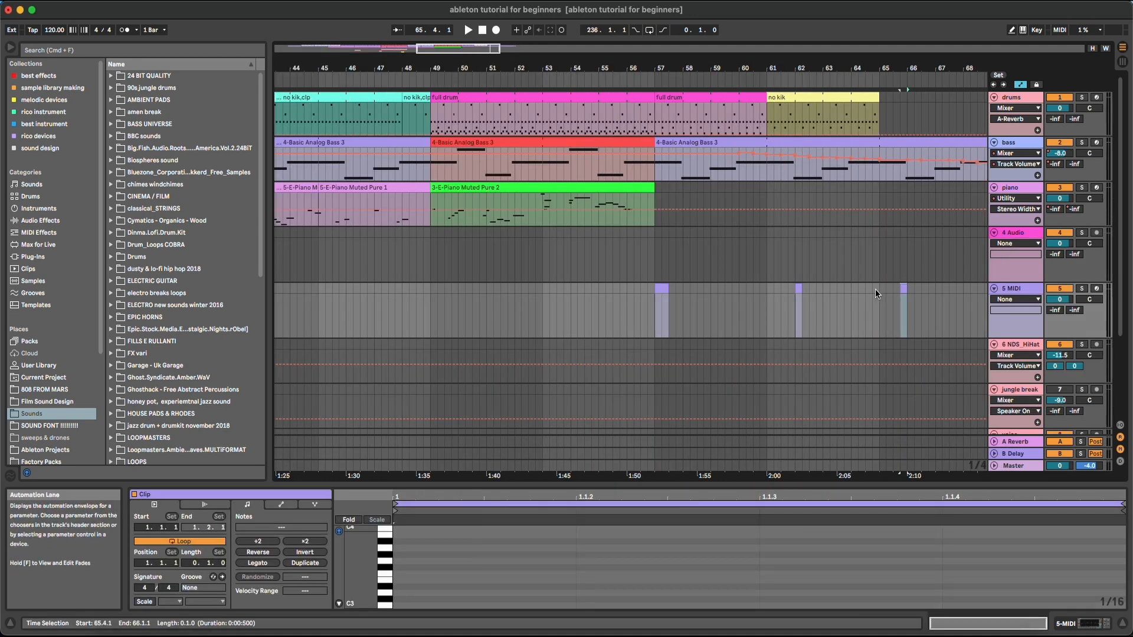
mouse_move(860, 290)
mouse_down()
mouse_move(908, 286)
mouse_move(840, 287)
mouse_up()
key(super+z)
key(super+z)
key(super+z)
key(super+z)
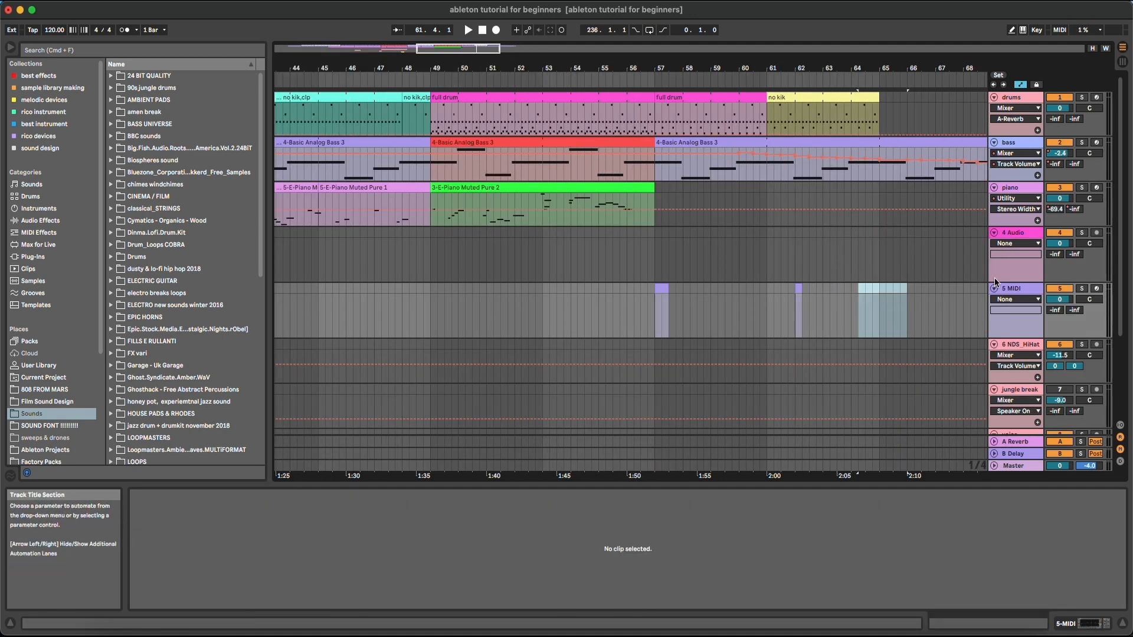
key(super+z)
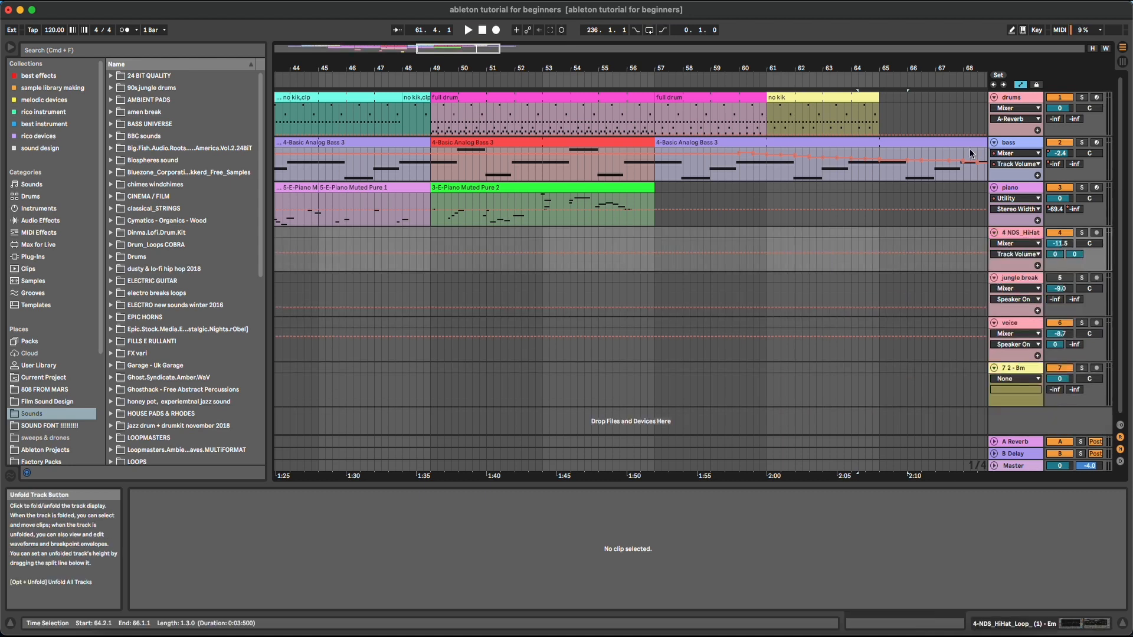
- Change the drums track's colour to red
drag(933, 63, 932, 27)
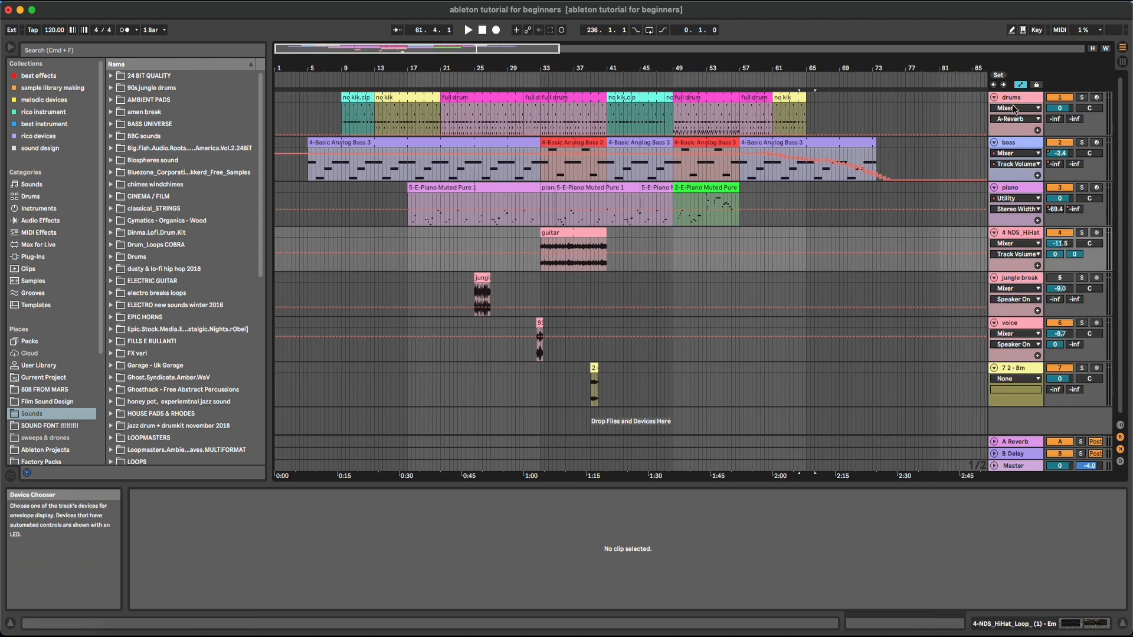
click(1014, 100)
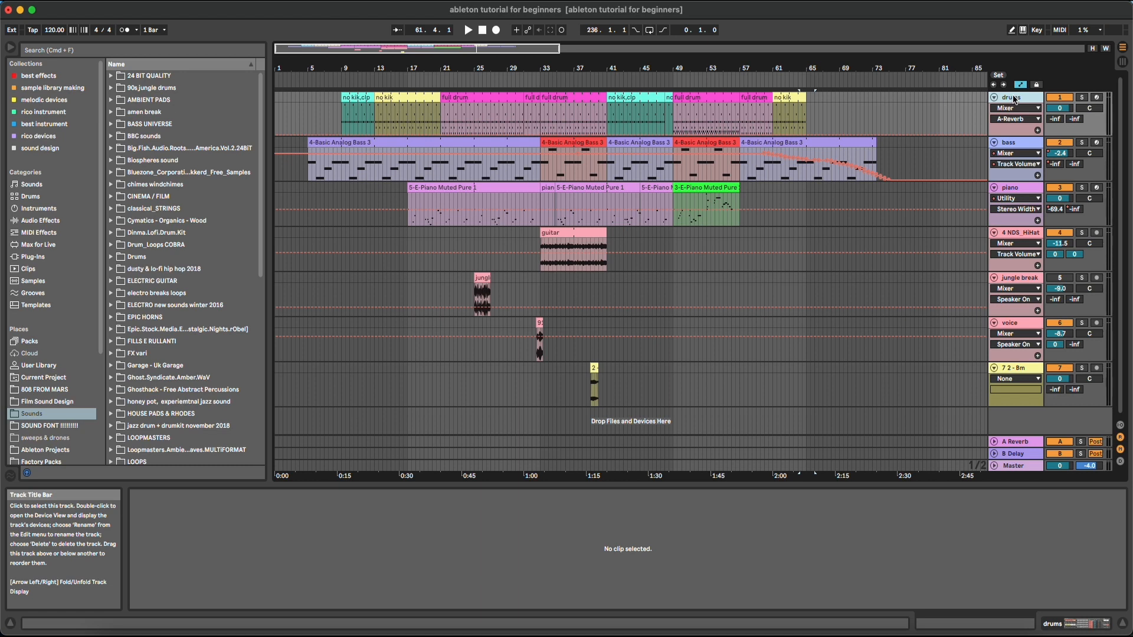
right_click(1016, 103)
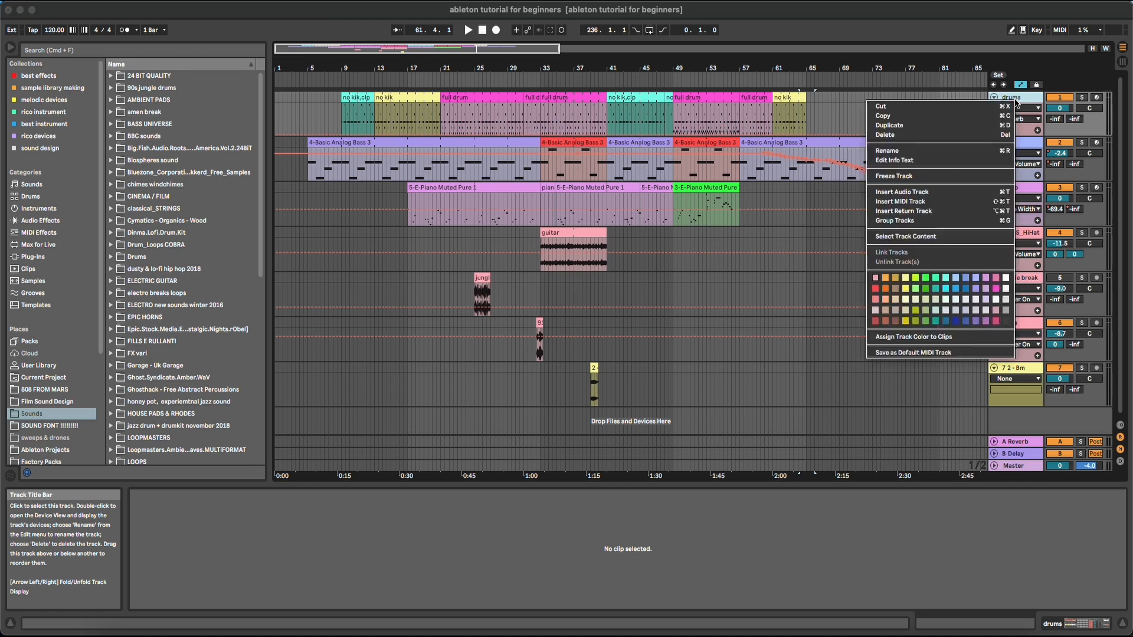
click(876, 300)
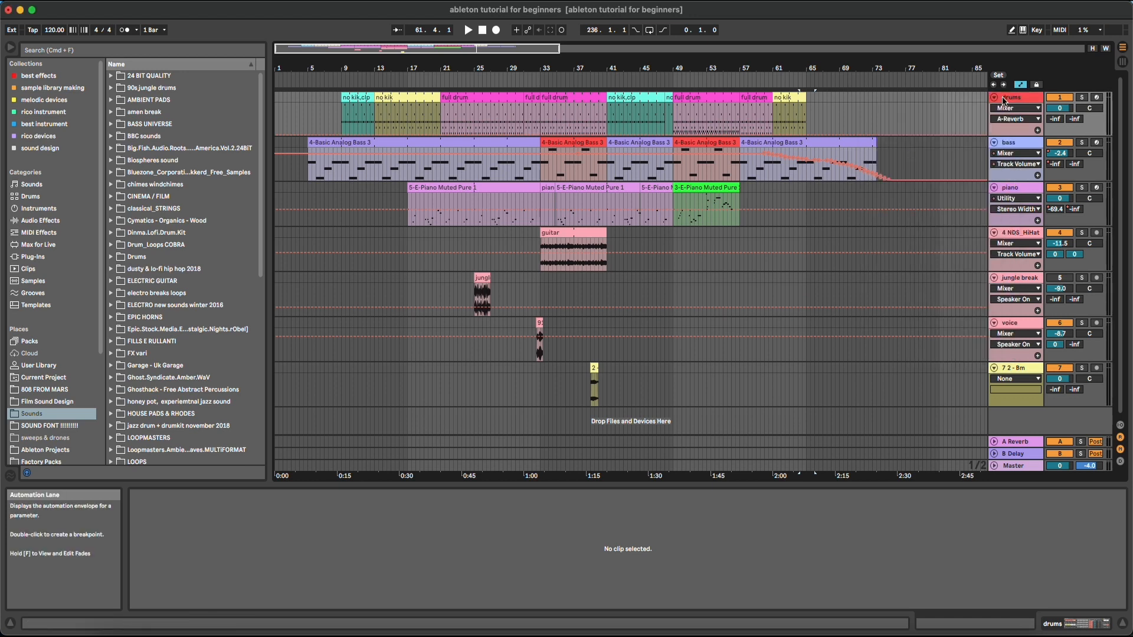
- Rename the NDS_HiHat track as guitar and colour the jungle break track red like the drums
click(1015, 233)
click(1009, 280)
right_click(1009, 280)
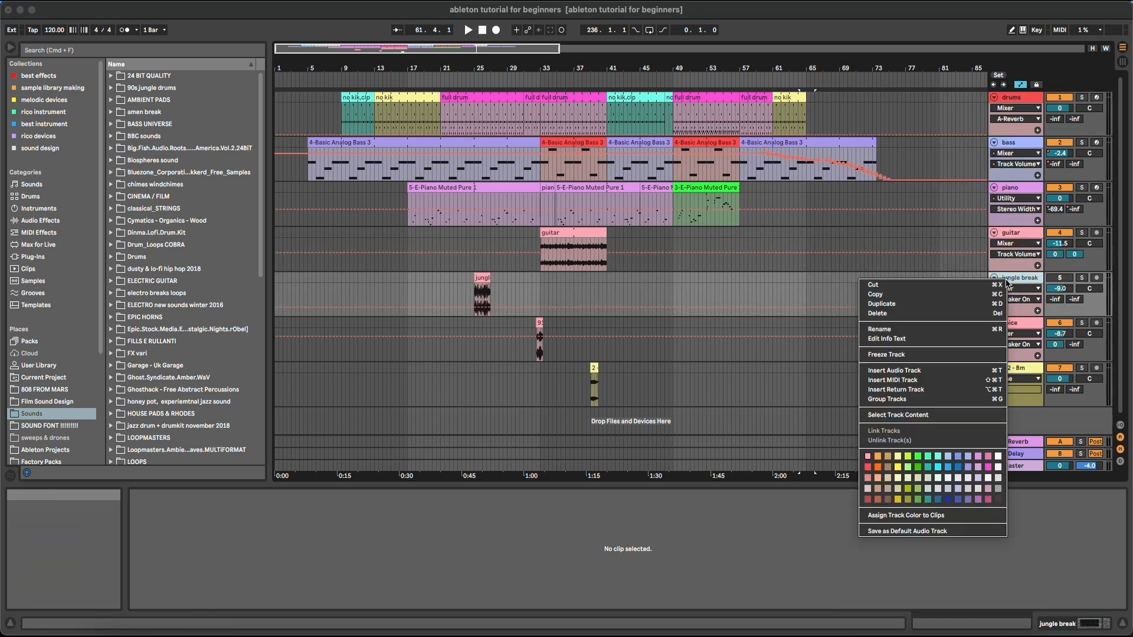
click(865, 466)
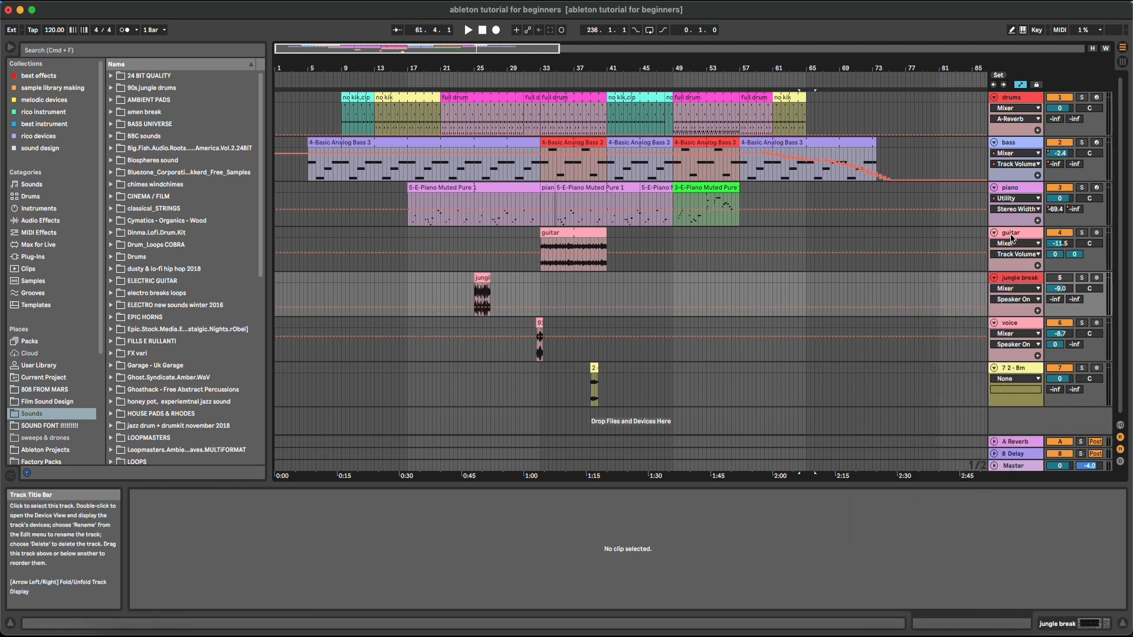
- Change the bass track's colour to dark grey
click(1020, 145)
right_click(1020, 145)
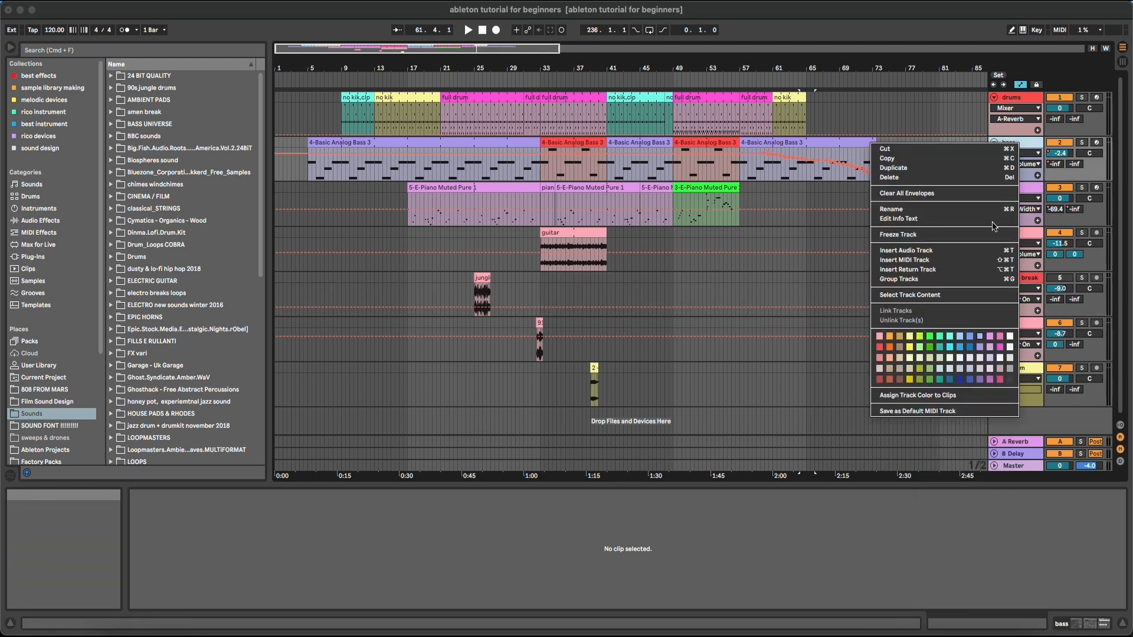
click(1010, 380)
- Select the piano and guitar tracks together and colour them both turquoise
click(1007, 188)
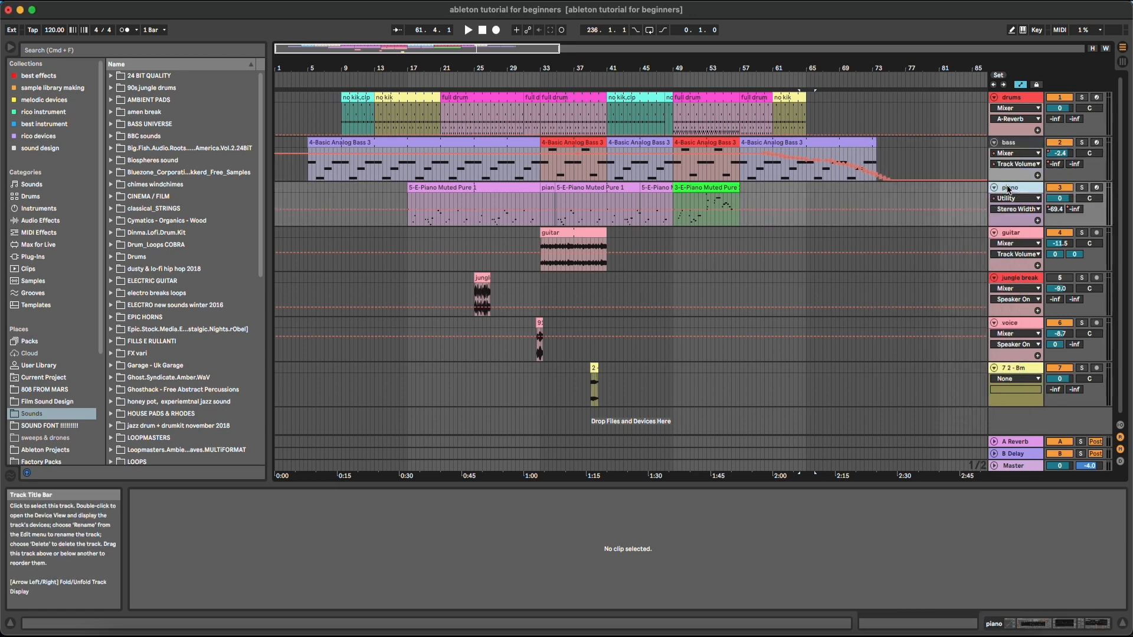
click(1014, 234)
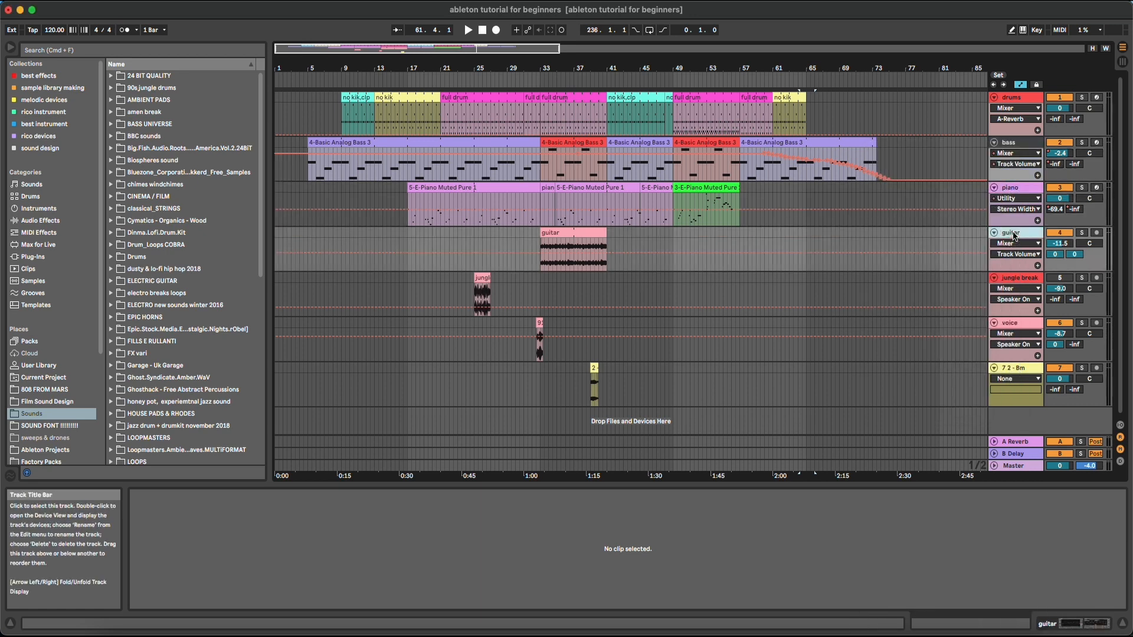
click(1011, 189)
right_click(1010, 190)
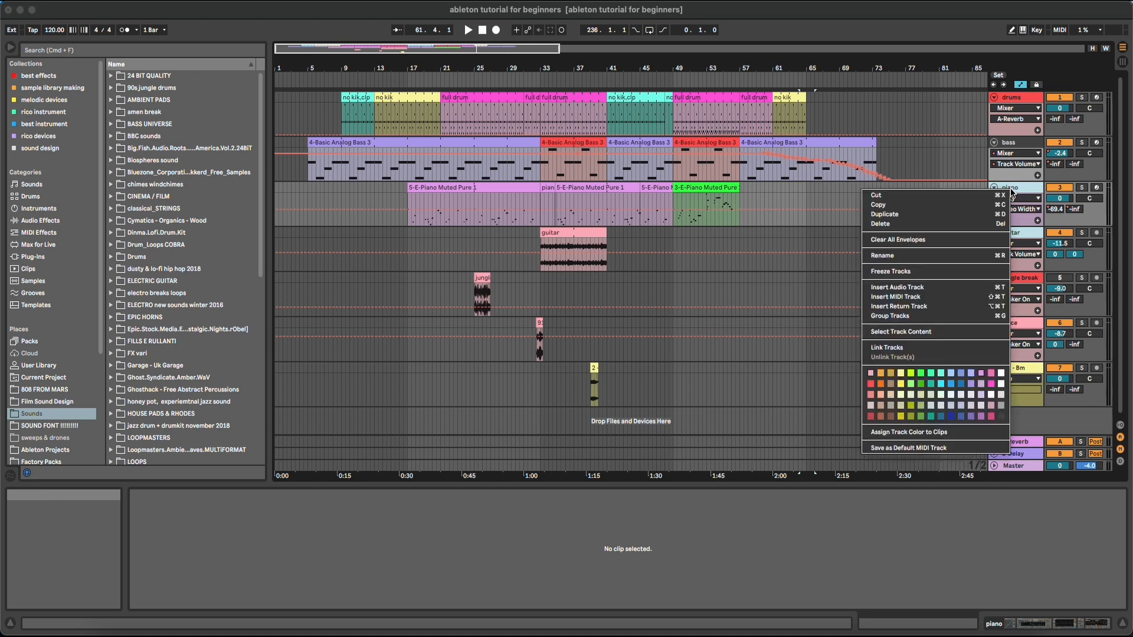
click(939, 374)
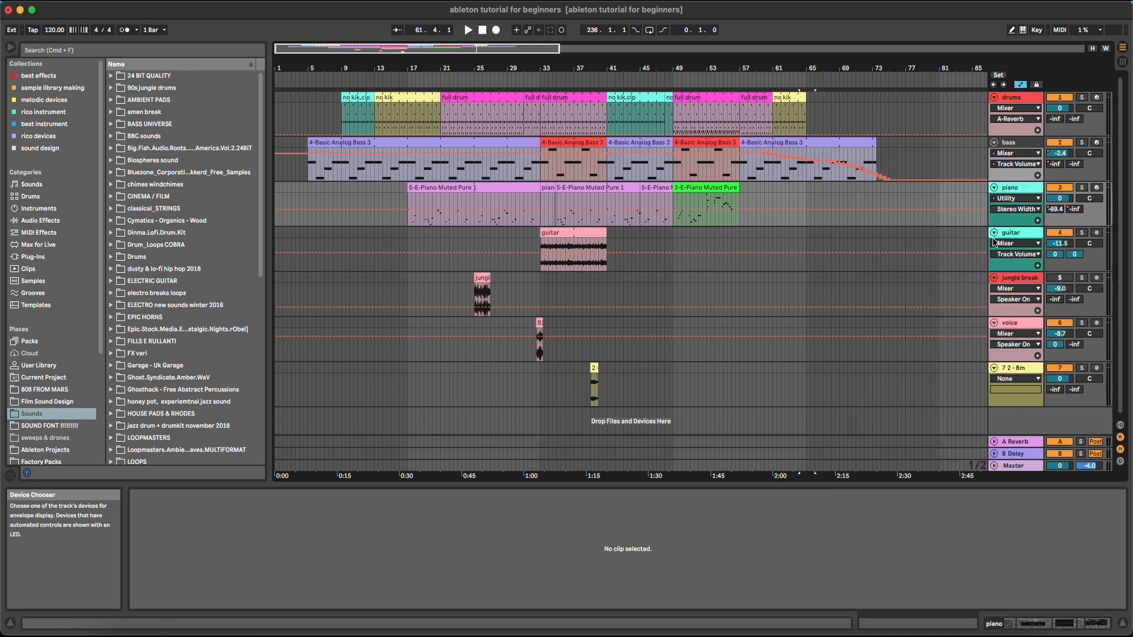
- Change the voice track's colour to white
right_click(1009, 325)
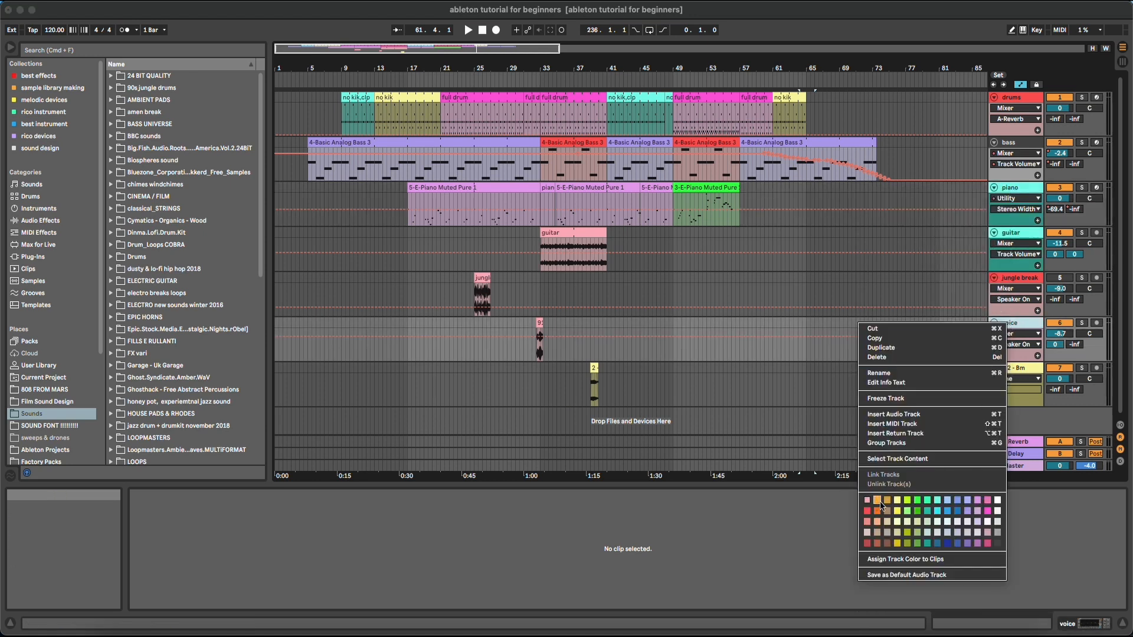
click(997, 501)
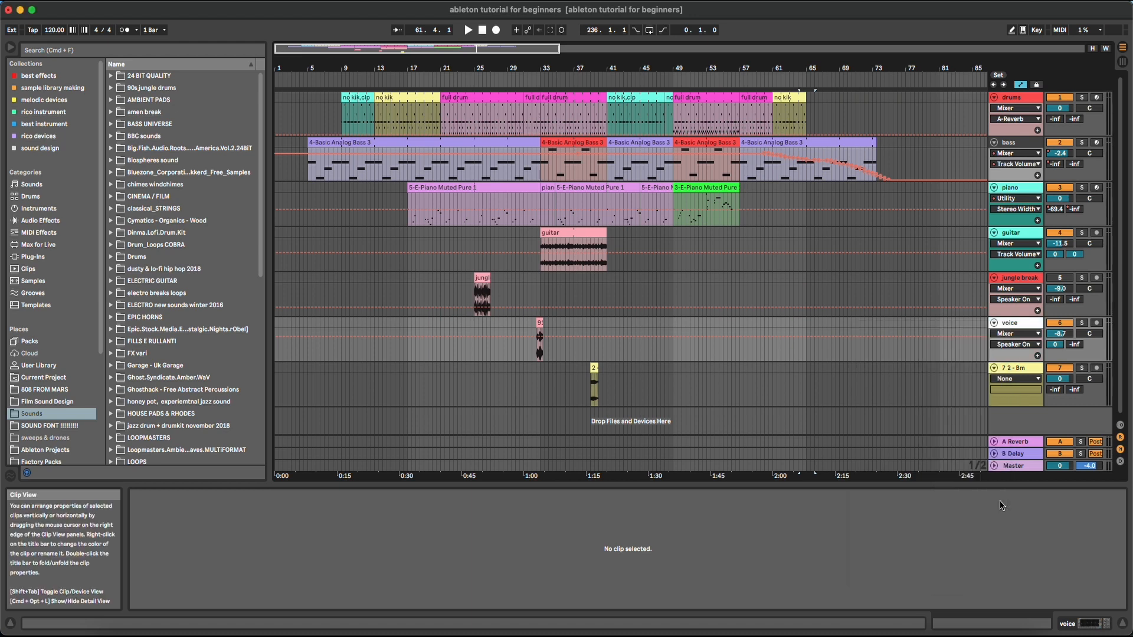
- Colour the 2-Bm track bright cyan-blue and recolour the piano and guitar tracks together in the same shade
click(896, 374)
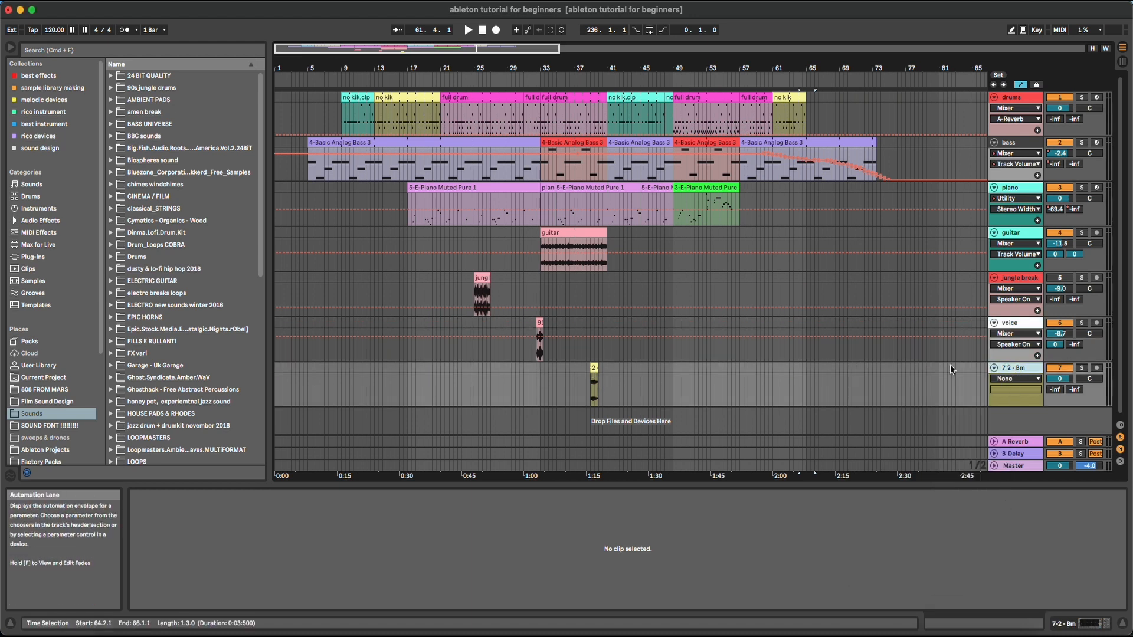
click(1021, 368)
right_click(1022, 370)
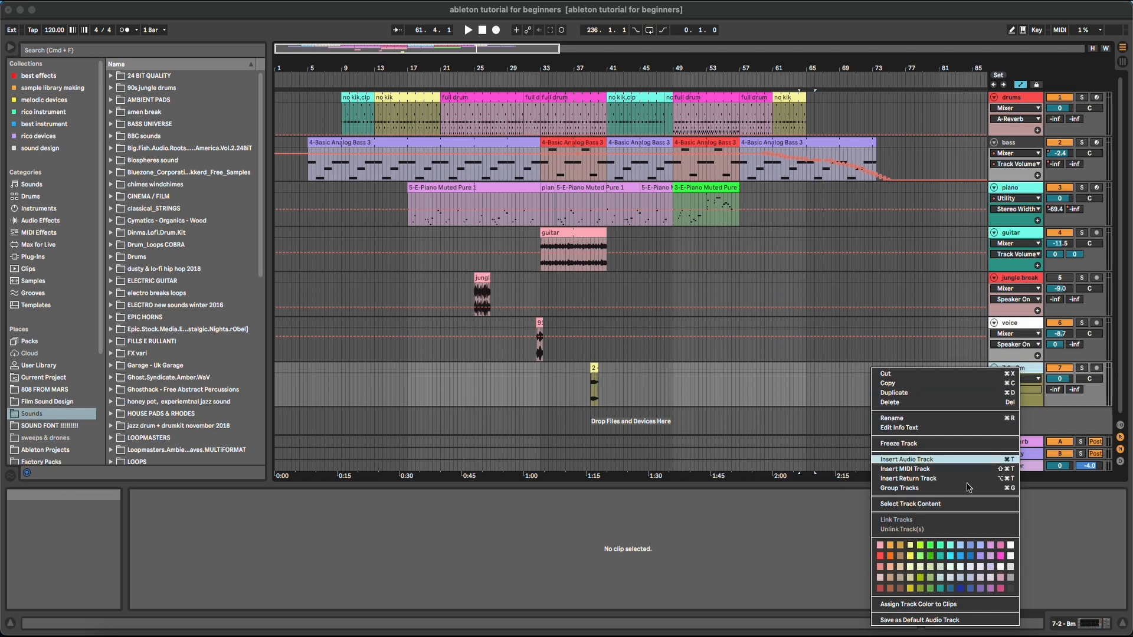
click(951, 558)
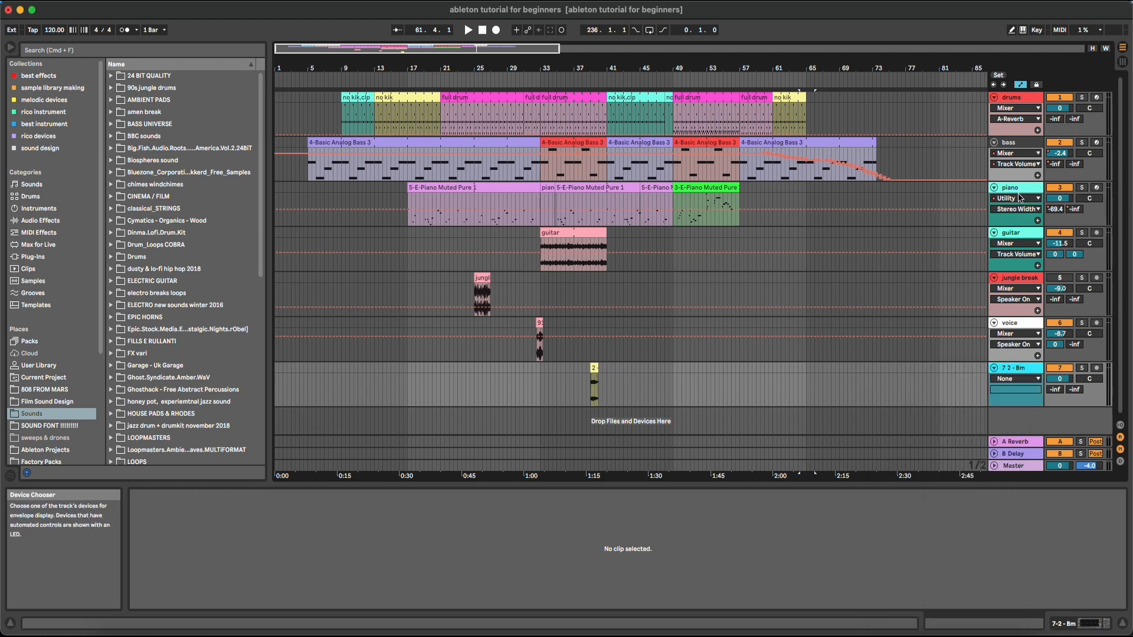
right_click(1021, 234)
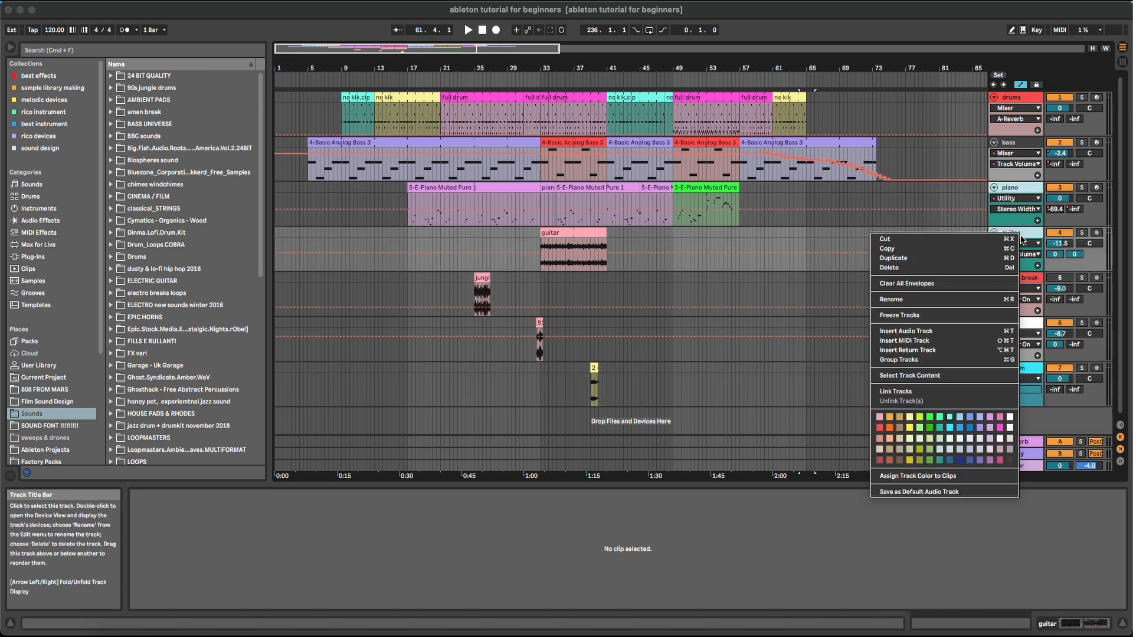
click(949, 429)
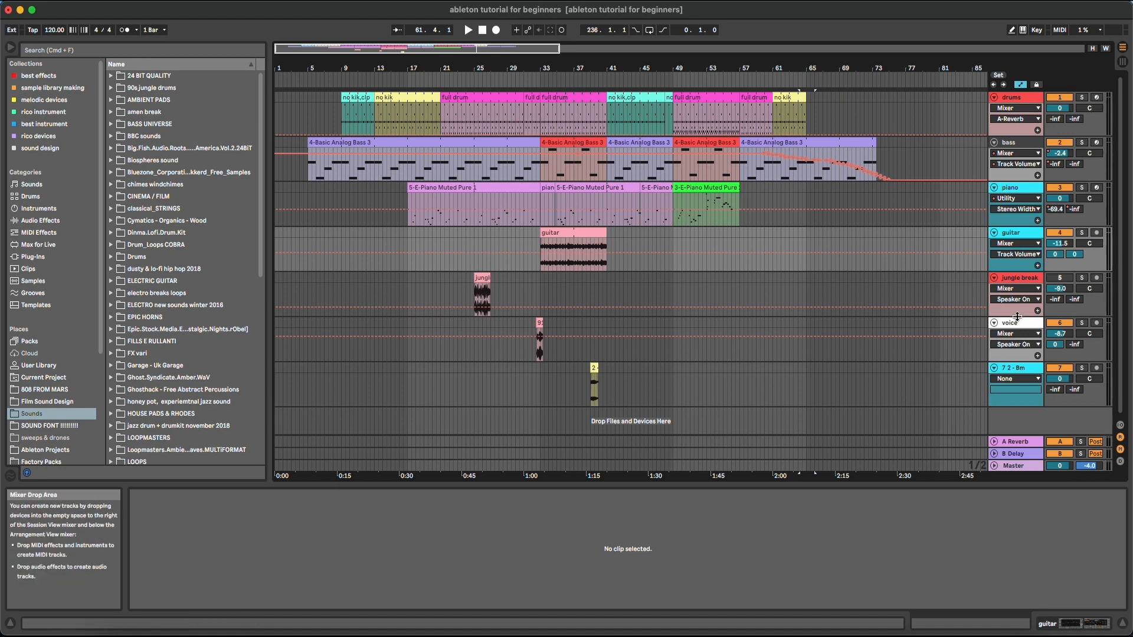
- Move the jungle break track directly below the drums track so that the red tracks sit together
click(1019, 282)
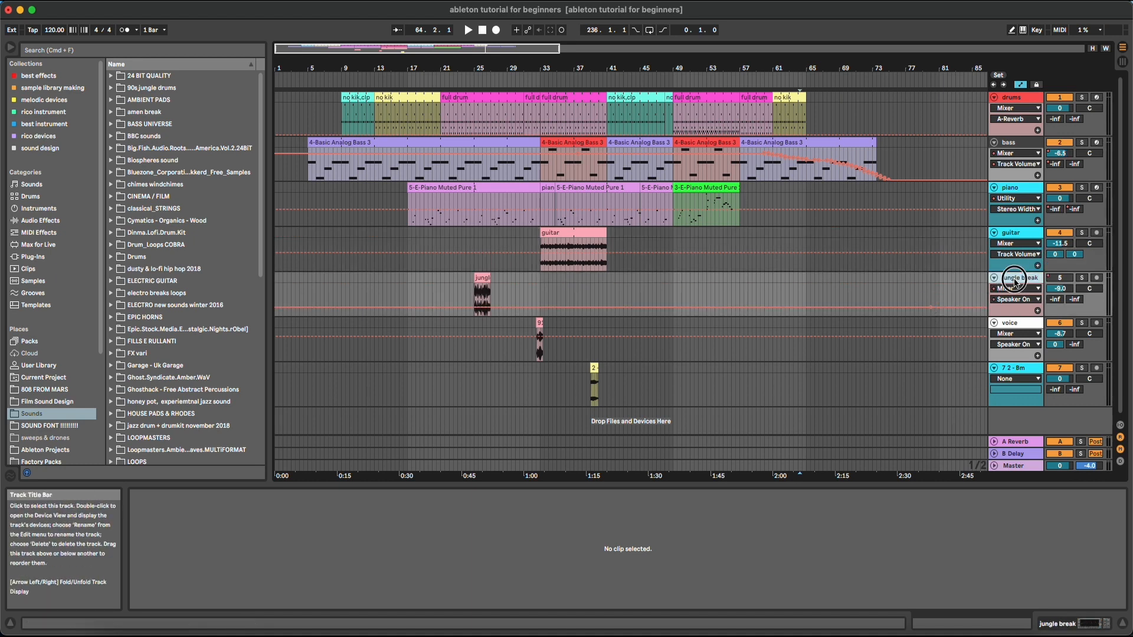
click(1015, 166)
drag(1015, 169, 1013, 140)
- Move the voice track below the 2-Bm track so that the cyan-blue tracks sit together
click(1015, 189)
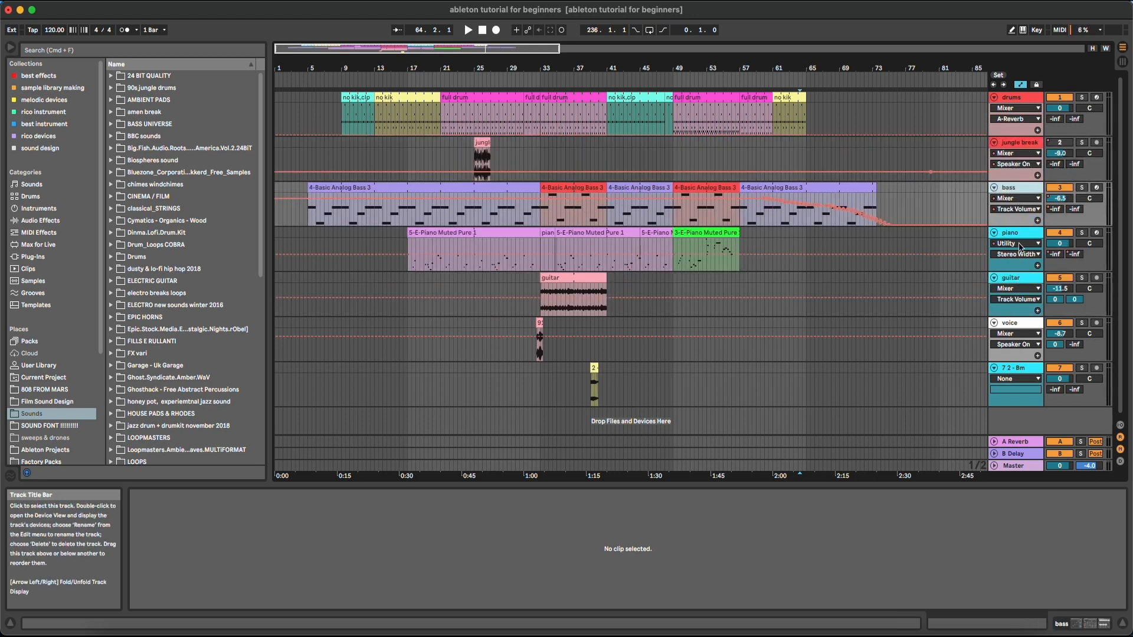
click(1019, 235)
click(1020, 281)
drag(1010, 323, 1017, 404)
- Review the colour-coded track order by selecting each track in turn from drums down to voice
click(1017, 100)
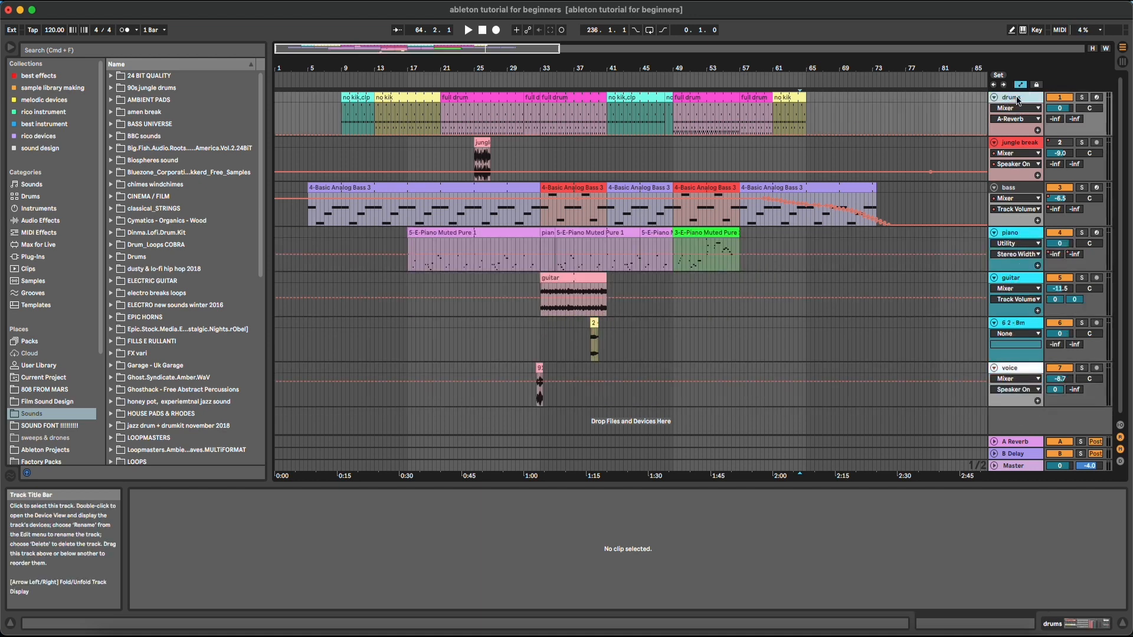
click(1019, 148)
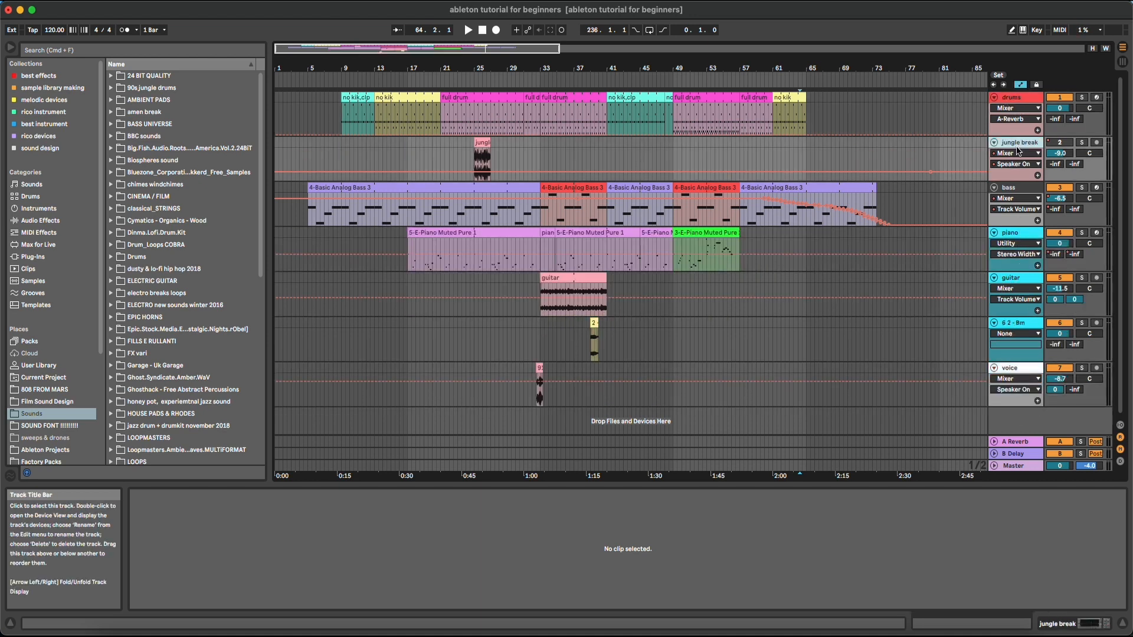
click(1027, 190)
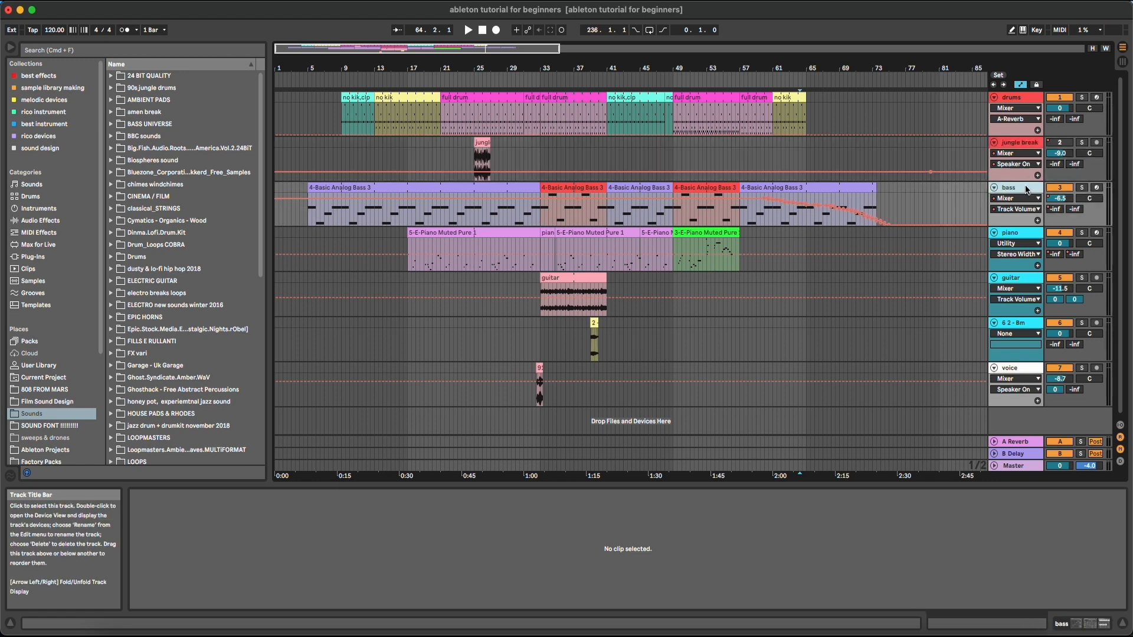
click(1025, 236)
click(1030, 282)
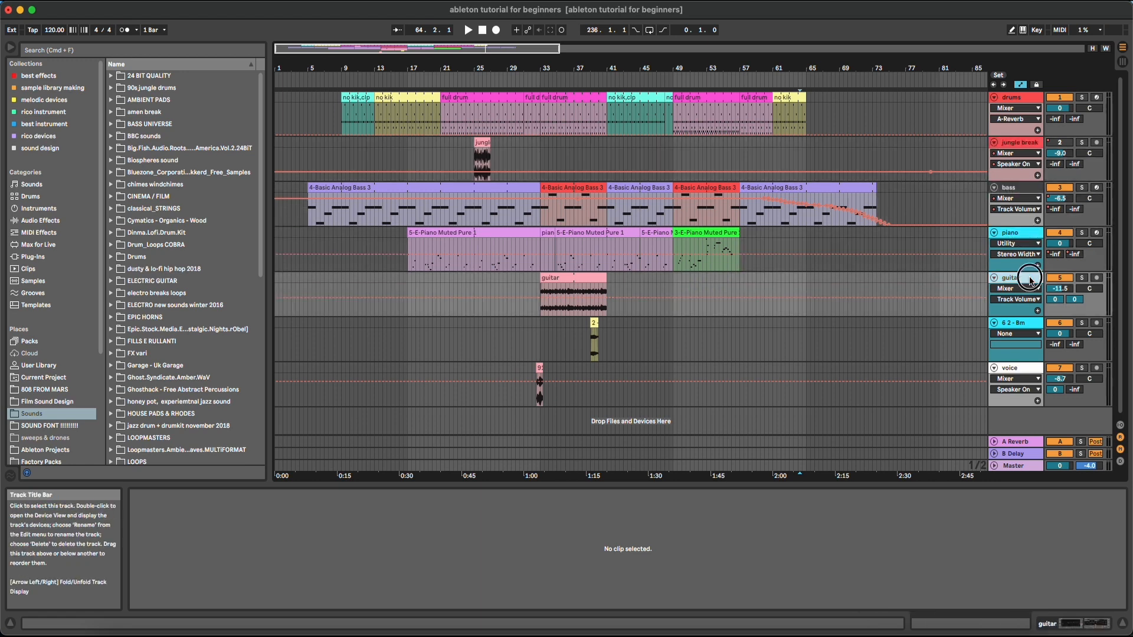
click(1010, 328)
click(1020, 370)
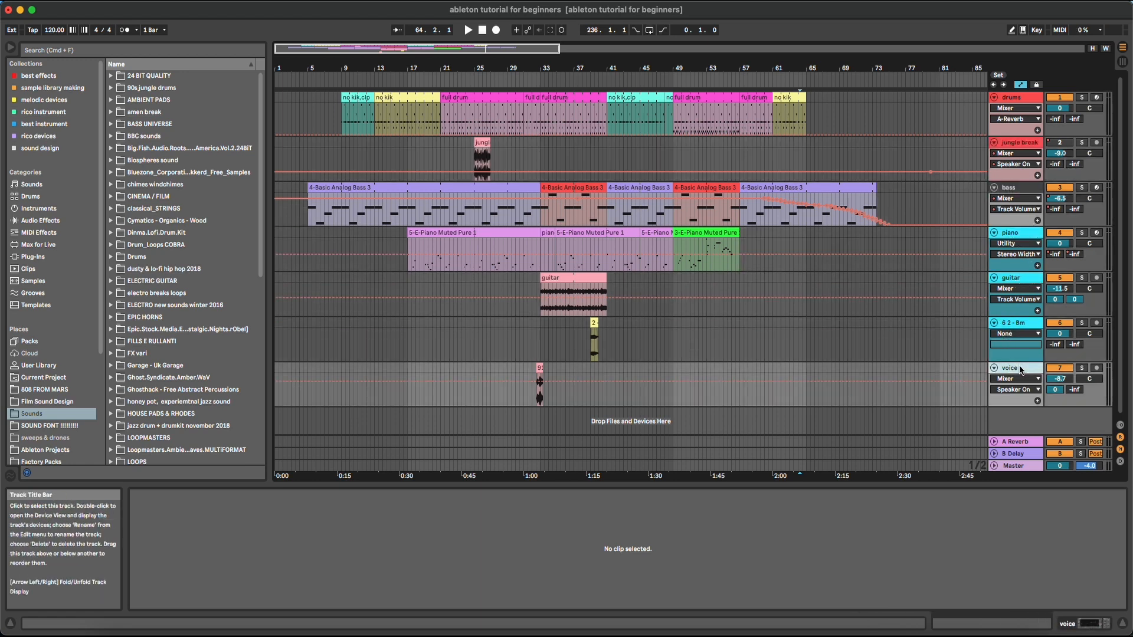
- Compare the colours of the bass clips and a full drum clip with the colours of their tracks
click(818, 188)
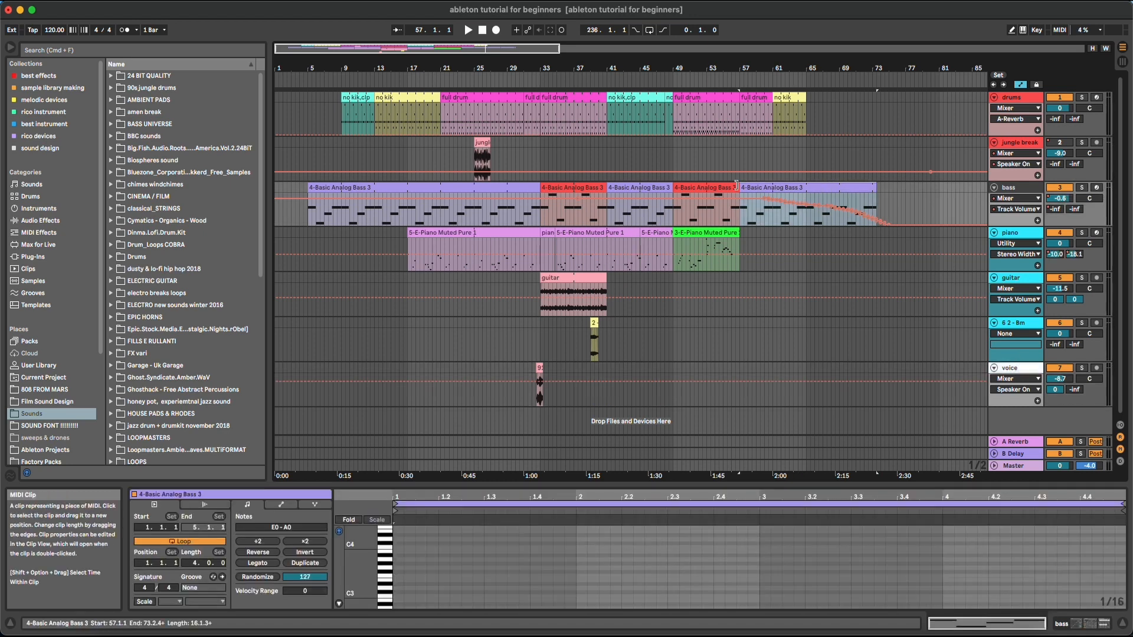
click(698, 188)
click(637, 187)
click(582, 189)
click(500, 189)
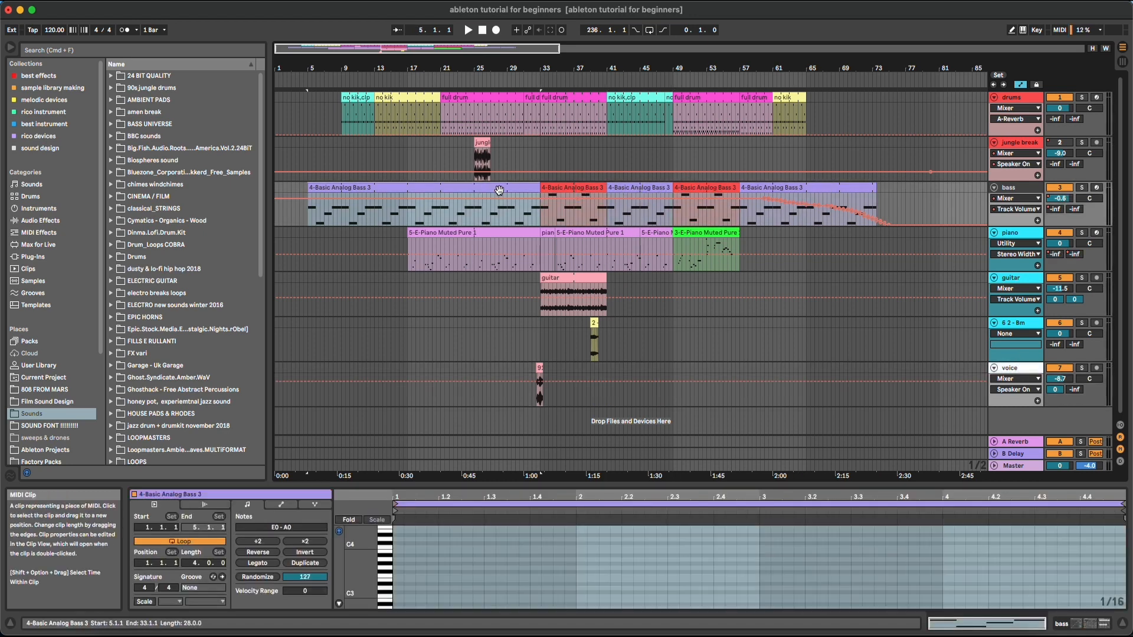
click(480, 129)
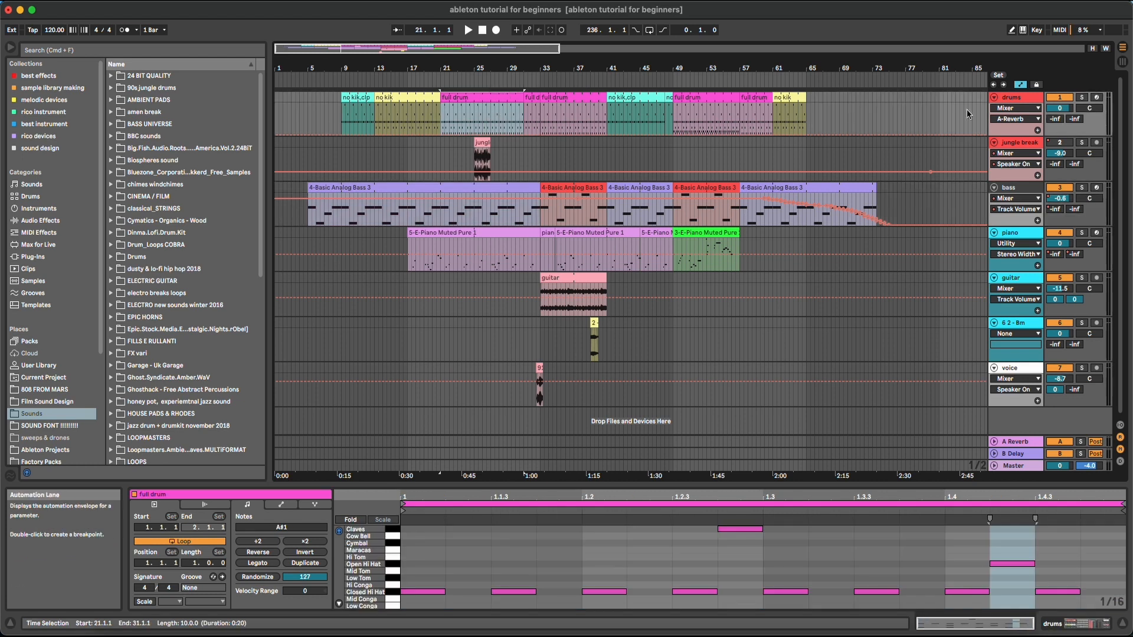
click(1034, 98)
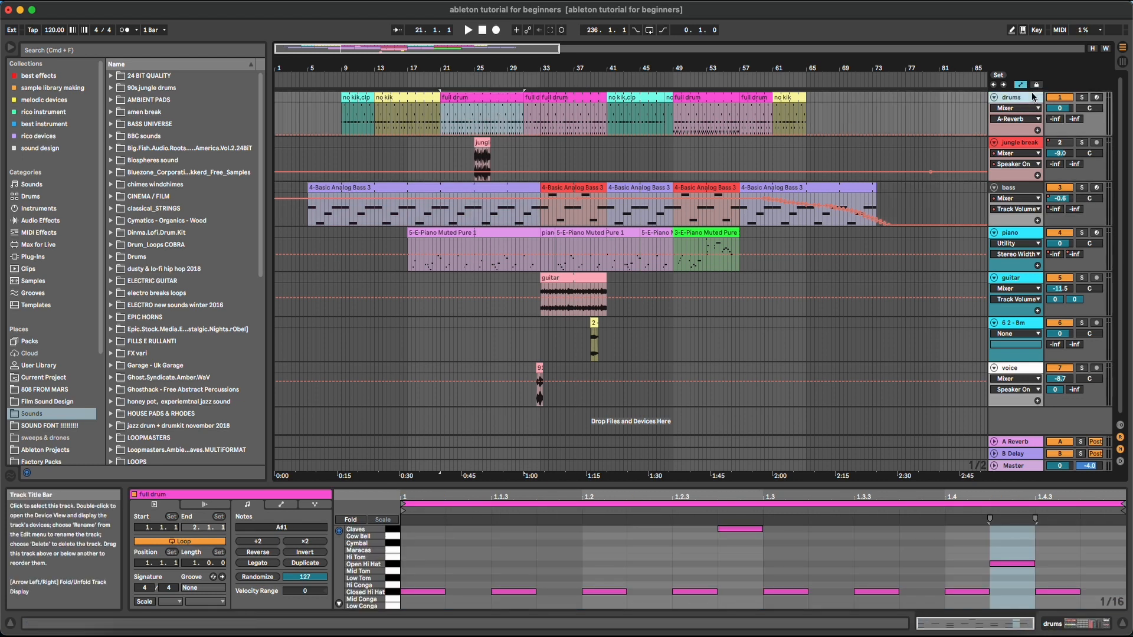
right_click(1022, 367)
key(Escape)
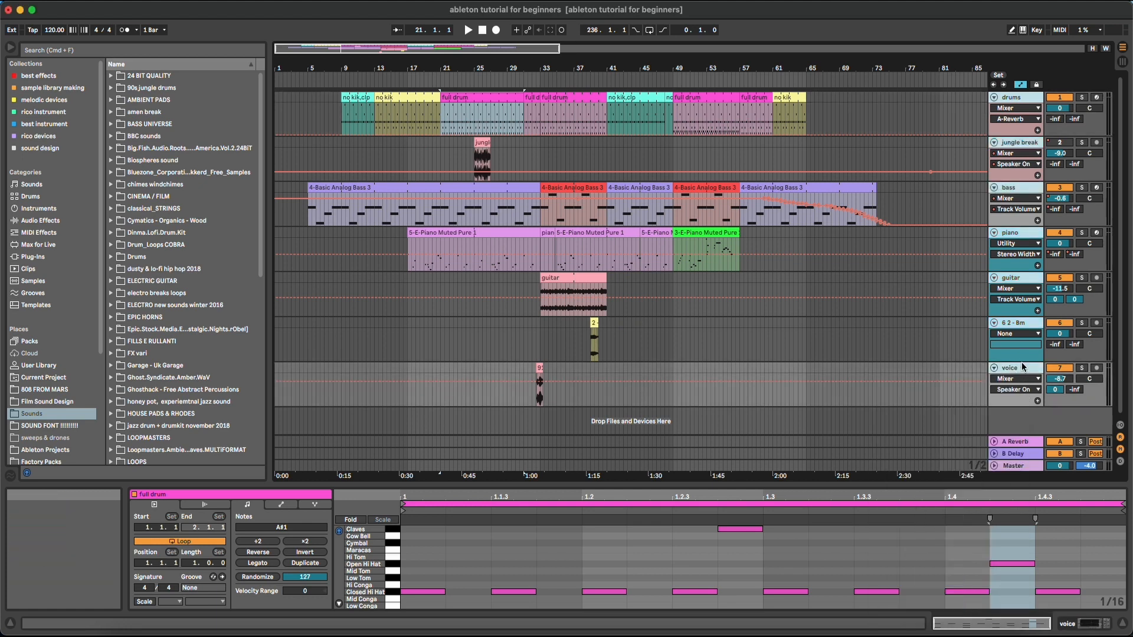
click(900, 339)
- Select all tracks from drums to voice and assign each track's colour to its clips
click(1023, 105)
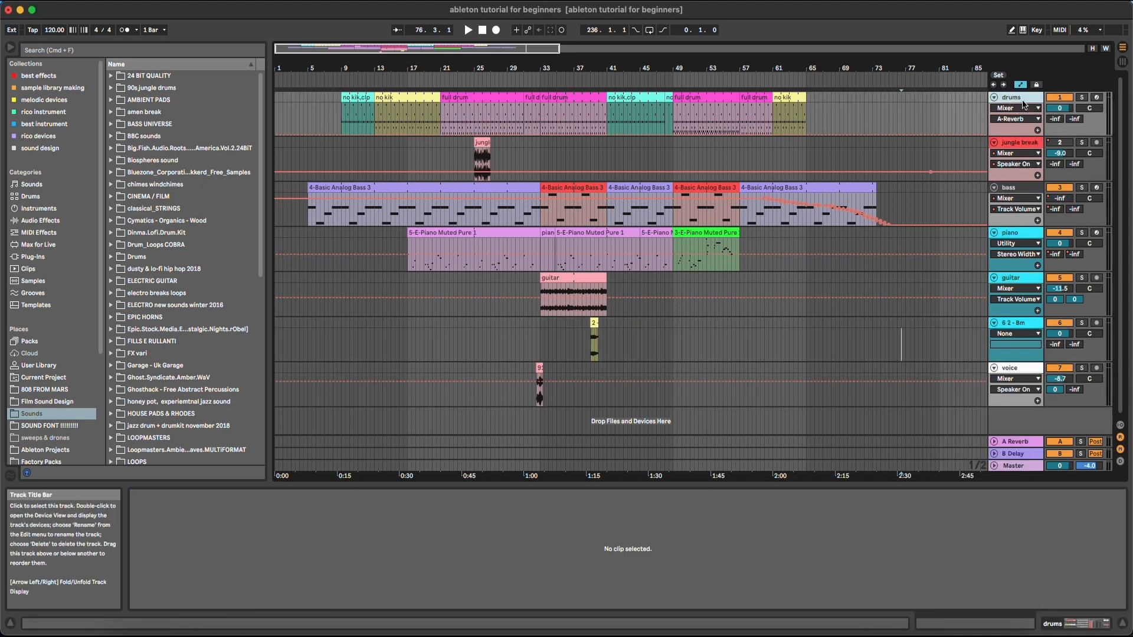
key(super+a)
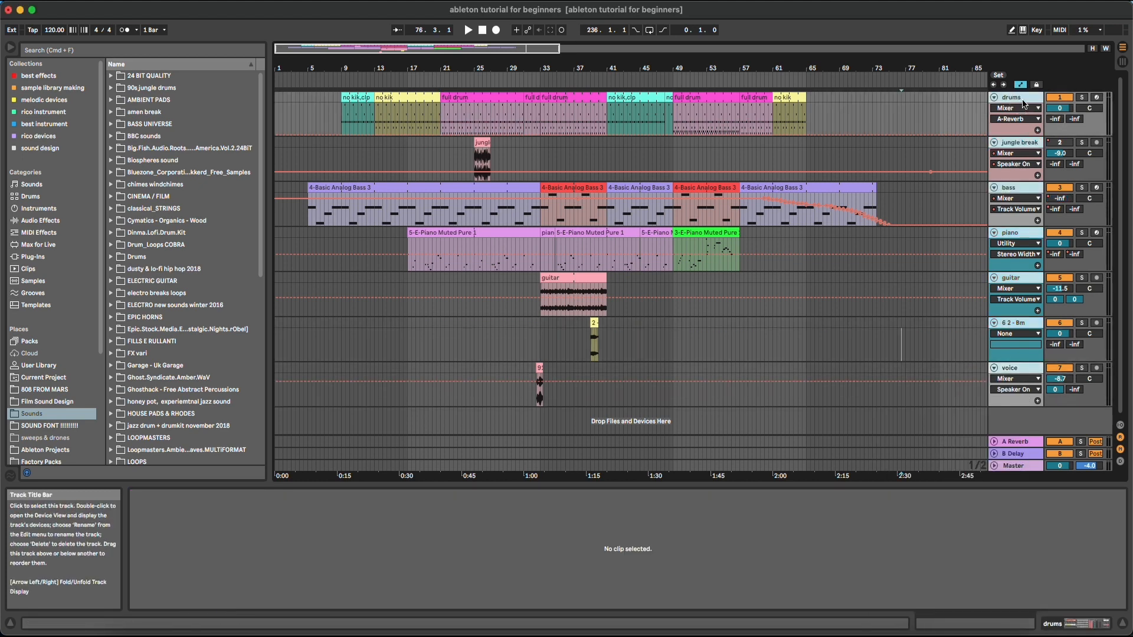
right_click(1024, 104)
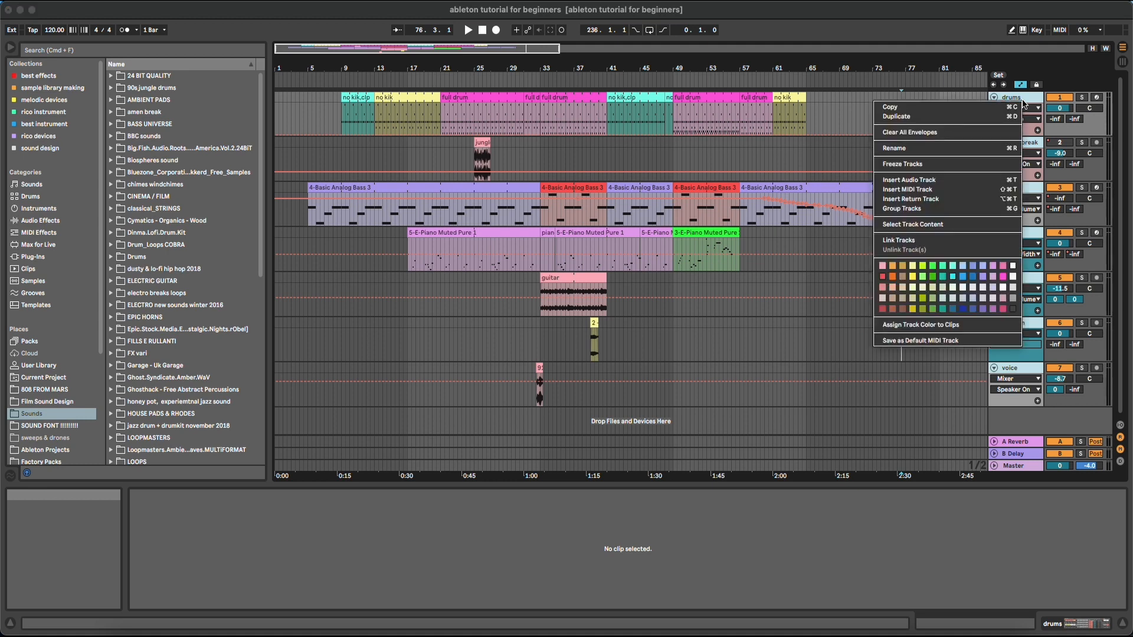
click(924, 325)
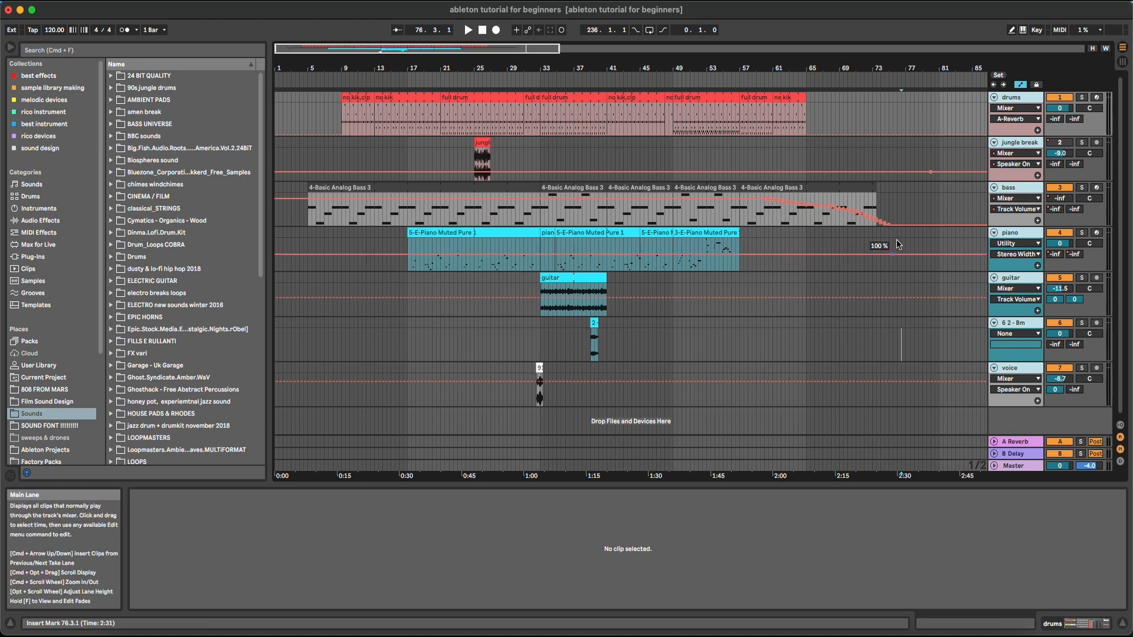
click(910, 165)
drag(779, 68, 486, 66)
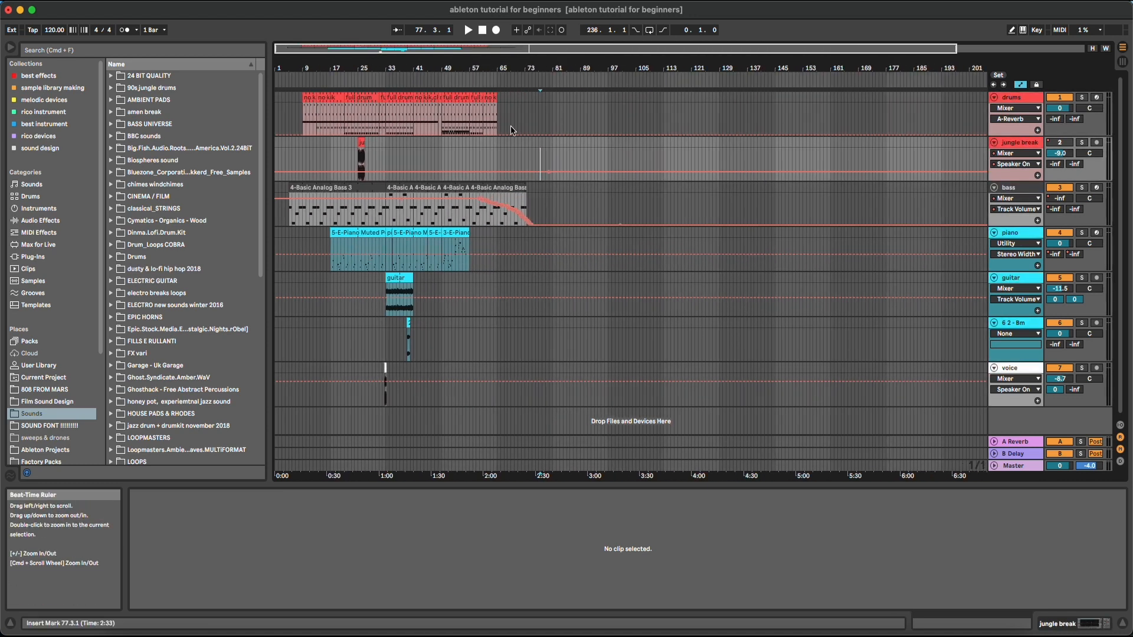
drag(401, 68, 405, 121)
drag(728, 177, 565, 109)
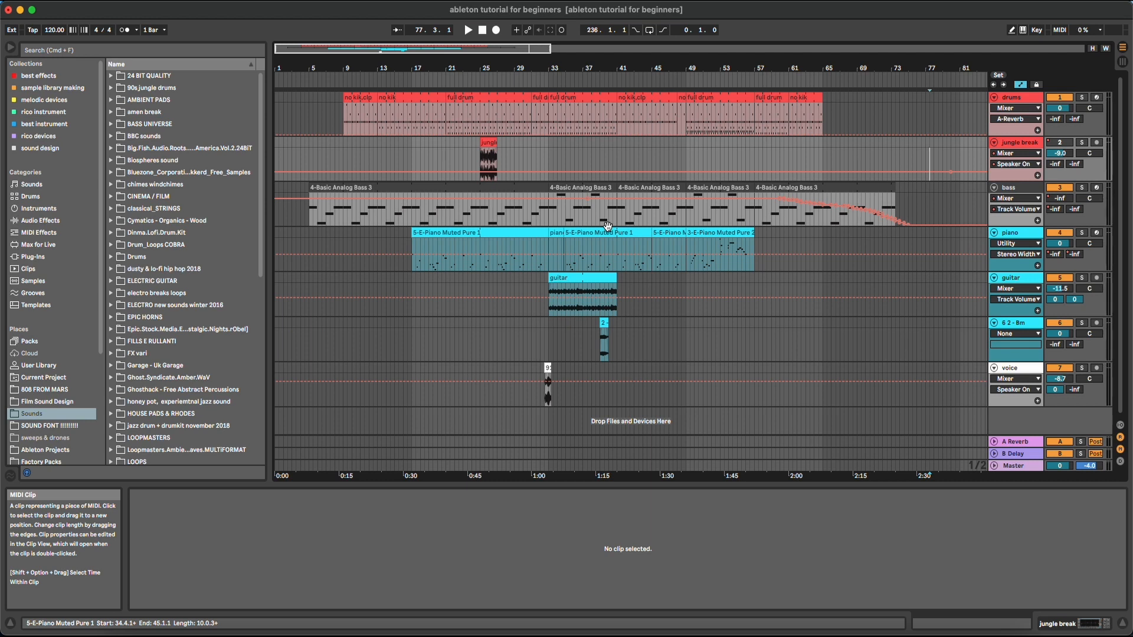
drag(505, 76, 479, 137)
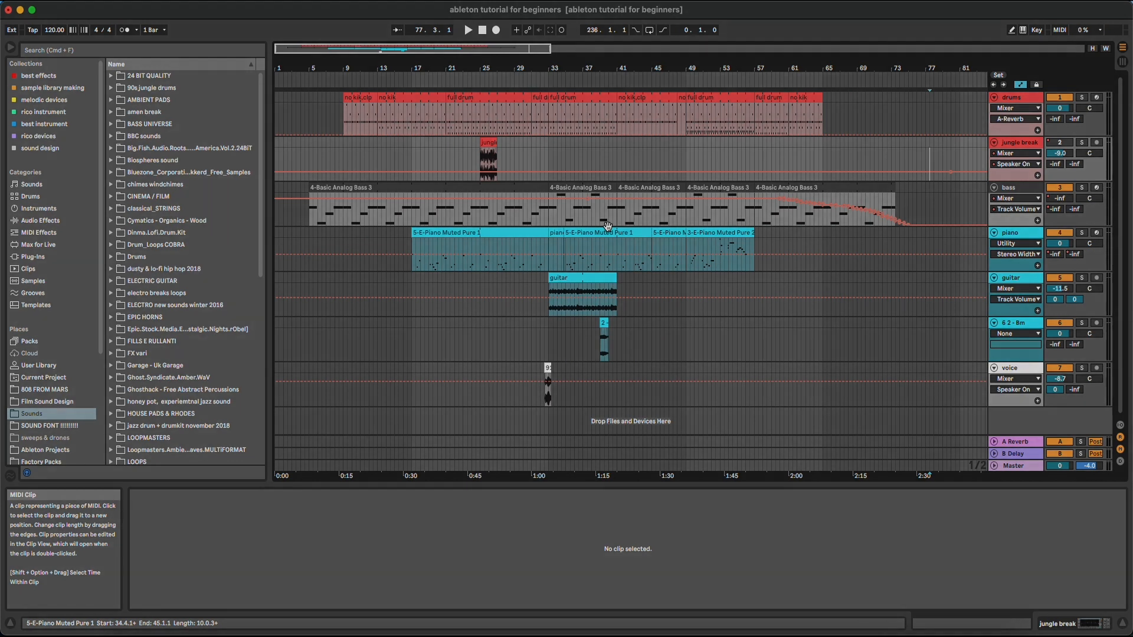
drag(503, 69, 506, 44)
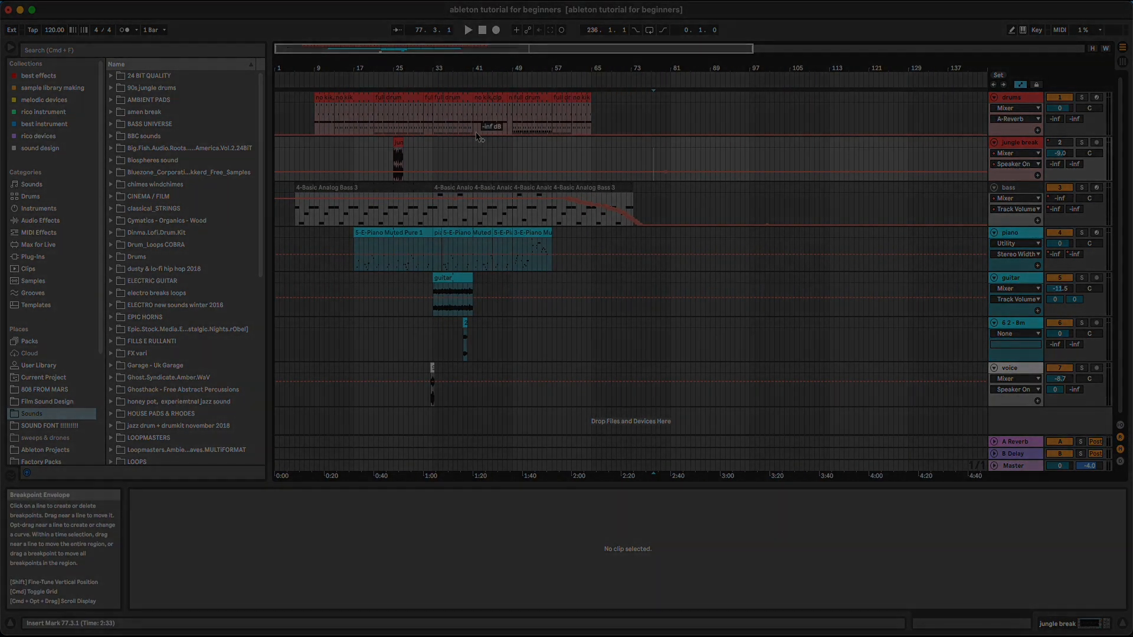